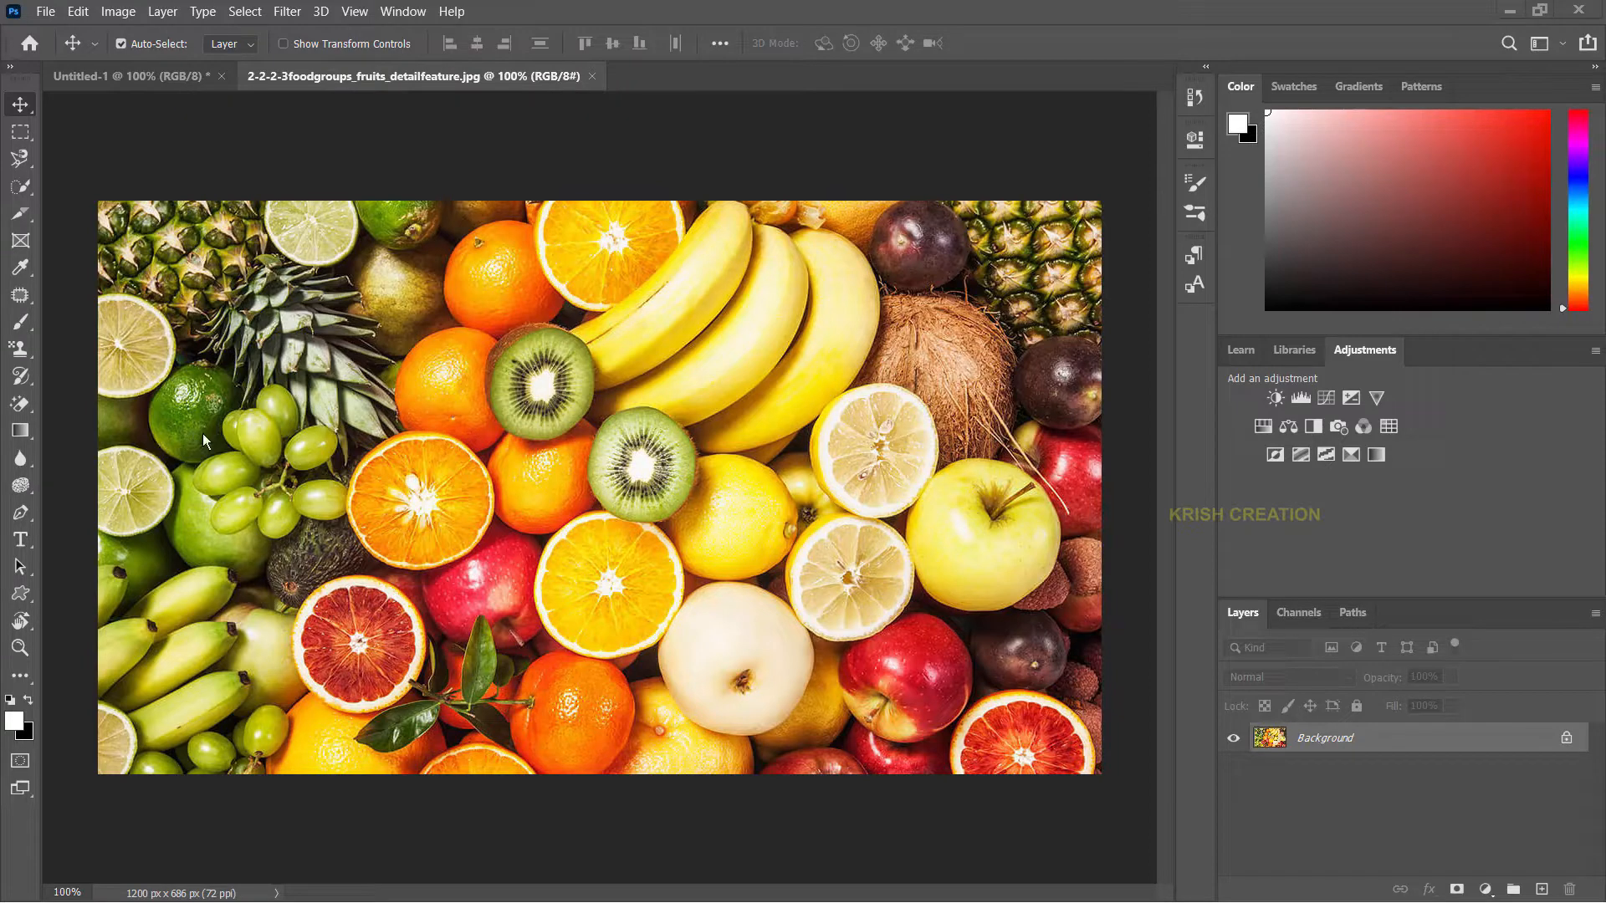
Copy a rectangular area from the middle of the fruit photo and paste it onto a new layer in the Untitled-1 document.
{"action": "left_click", "coordinate": [22, 137]}
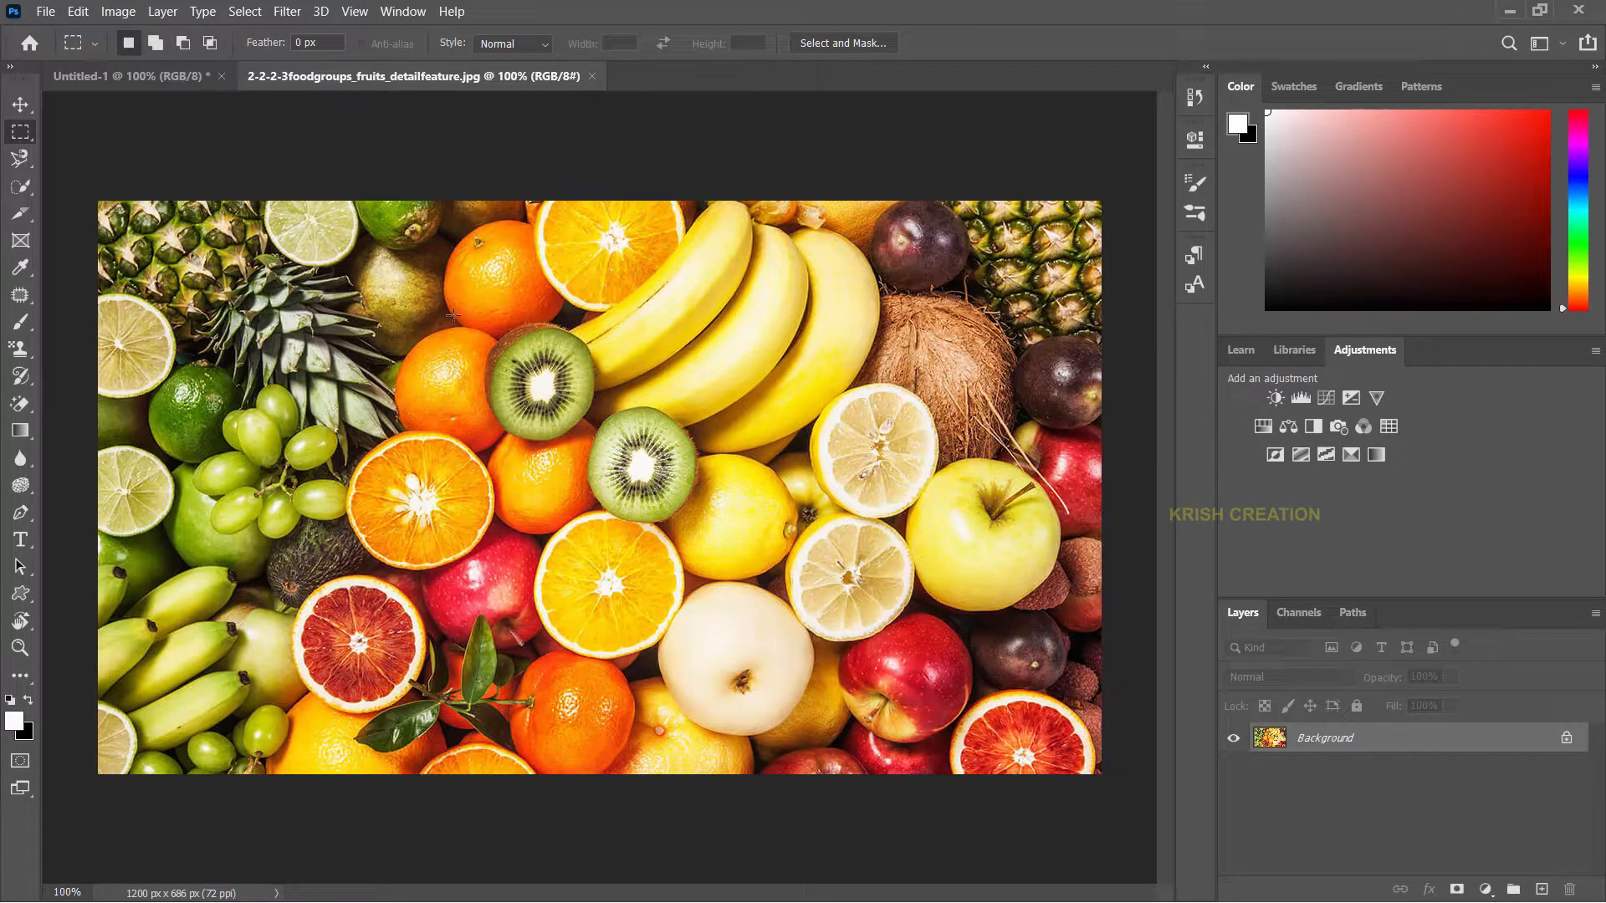
{"action": "left_click_drag", "start_coordinate": [428, 290], "coordinate": [846, 654]}
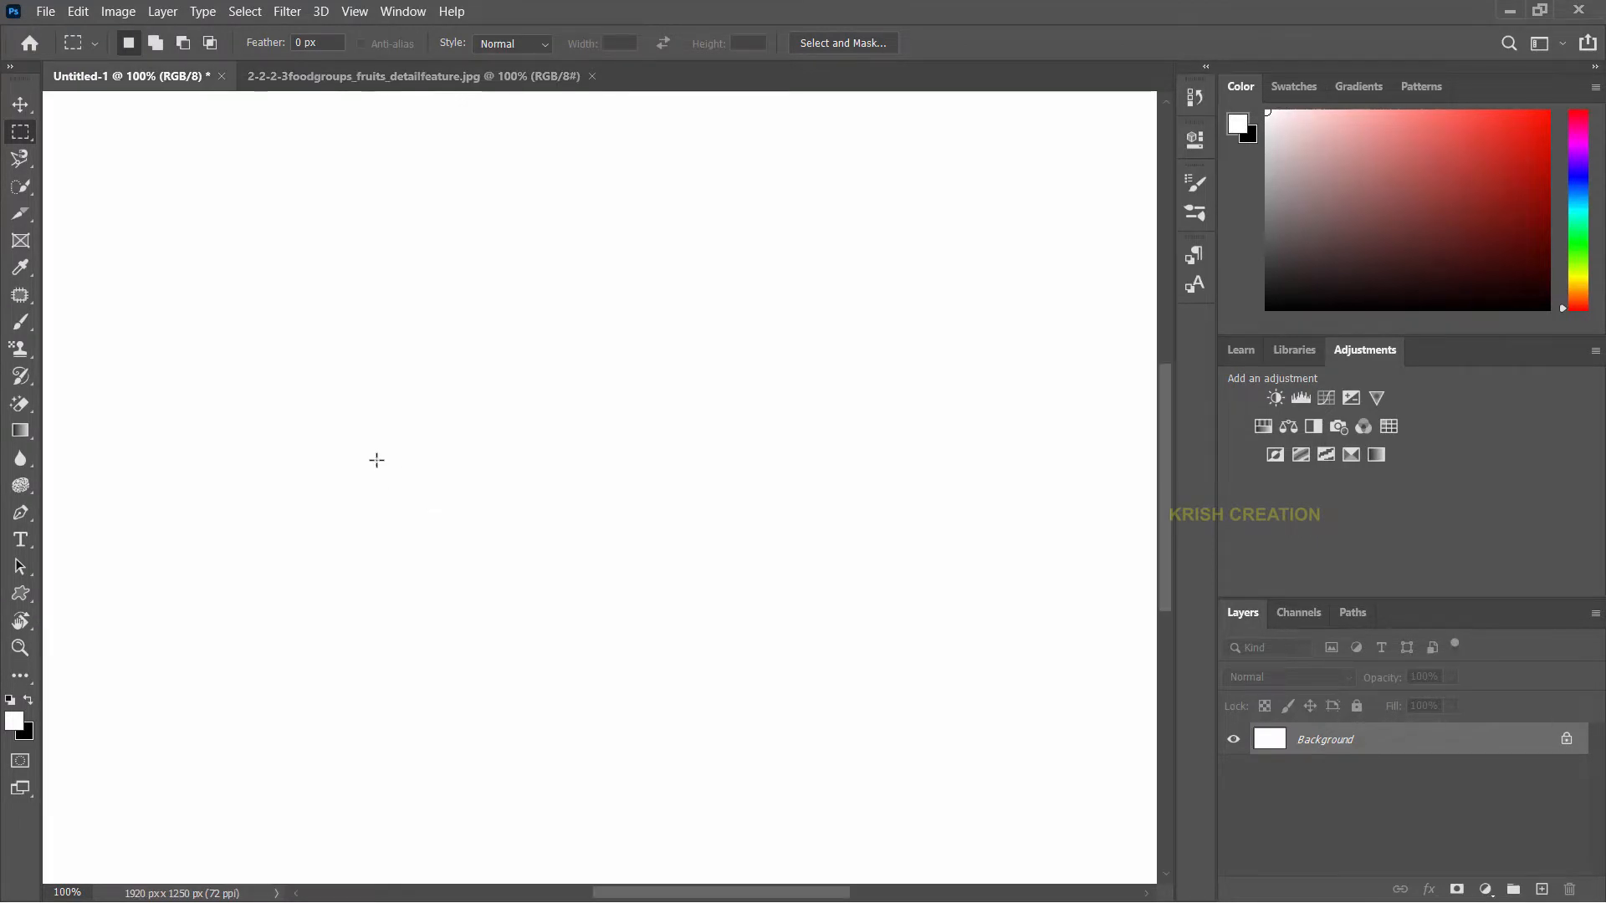
{"action": "key", "text": "ctrl+minus"}
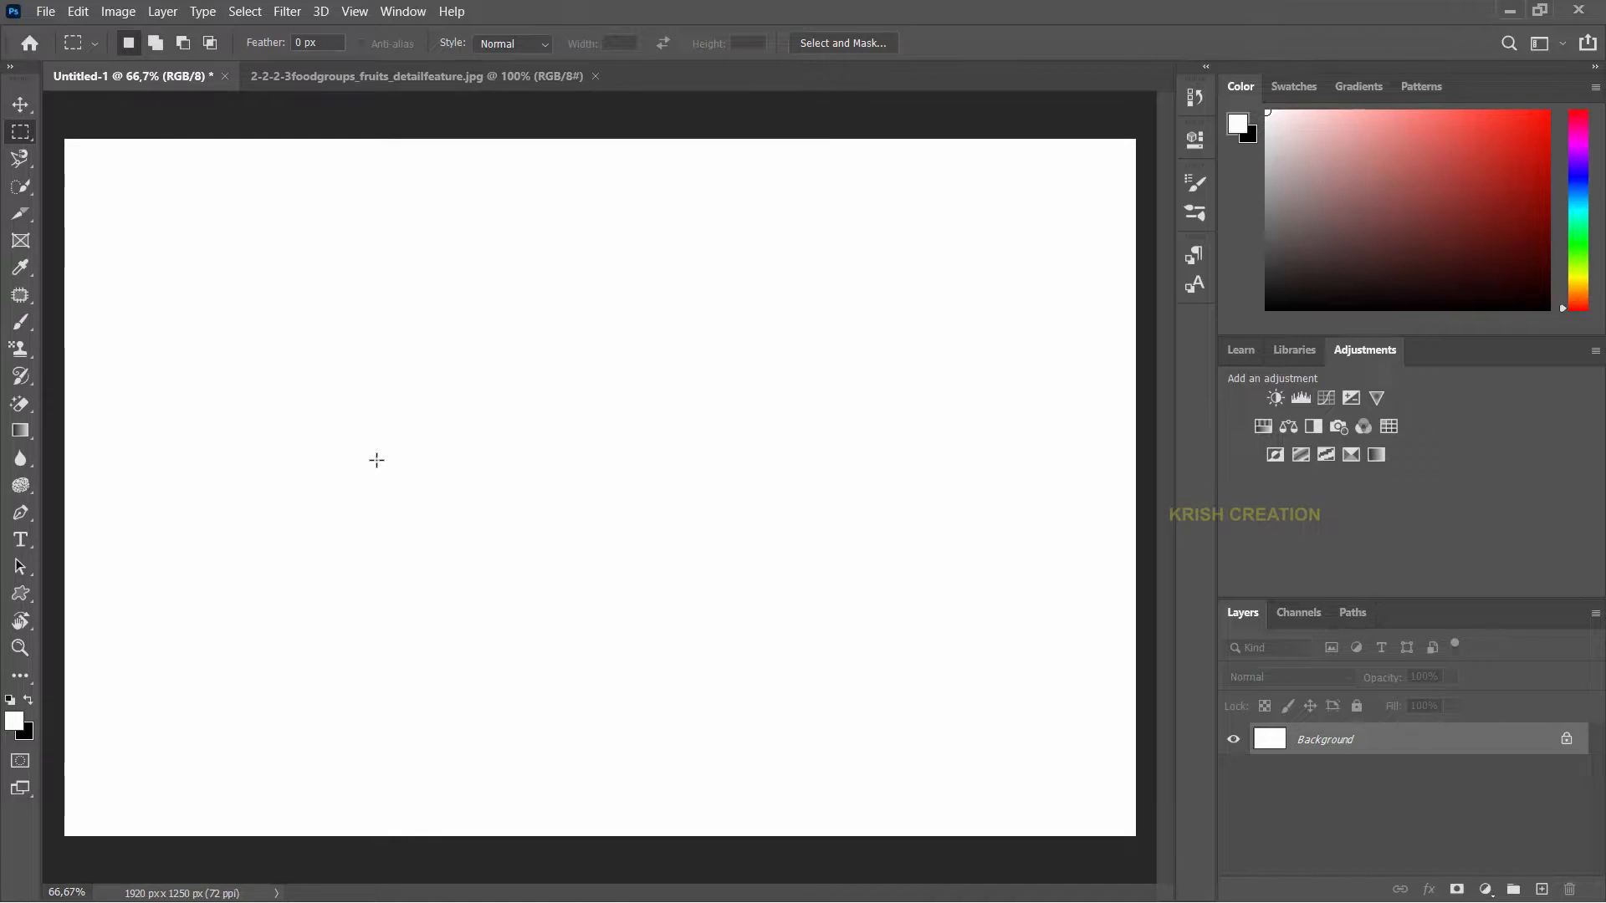
{"action": "key", "text": "ctrl+shift+alt+n"}
{"action": "key", "text": "ctrl+v"}
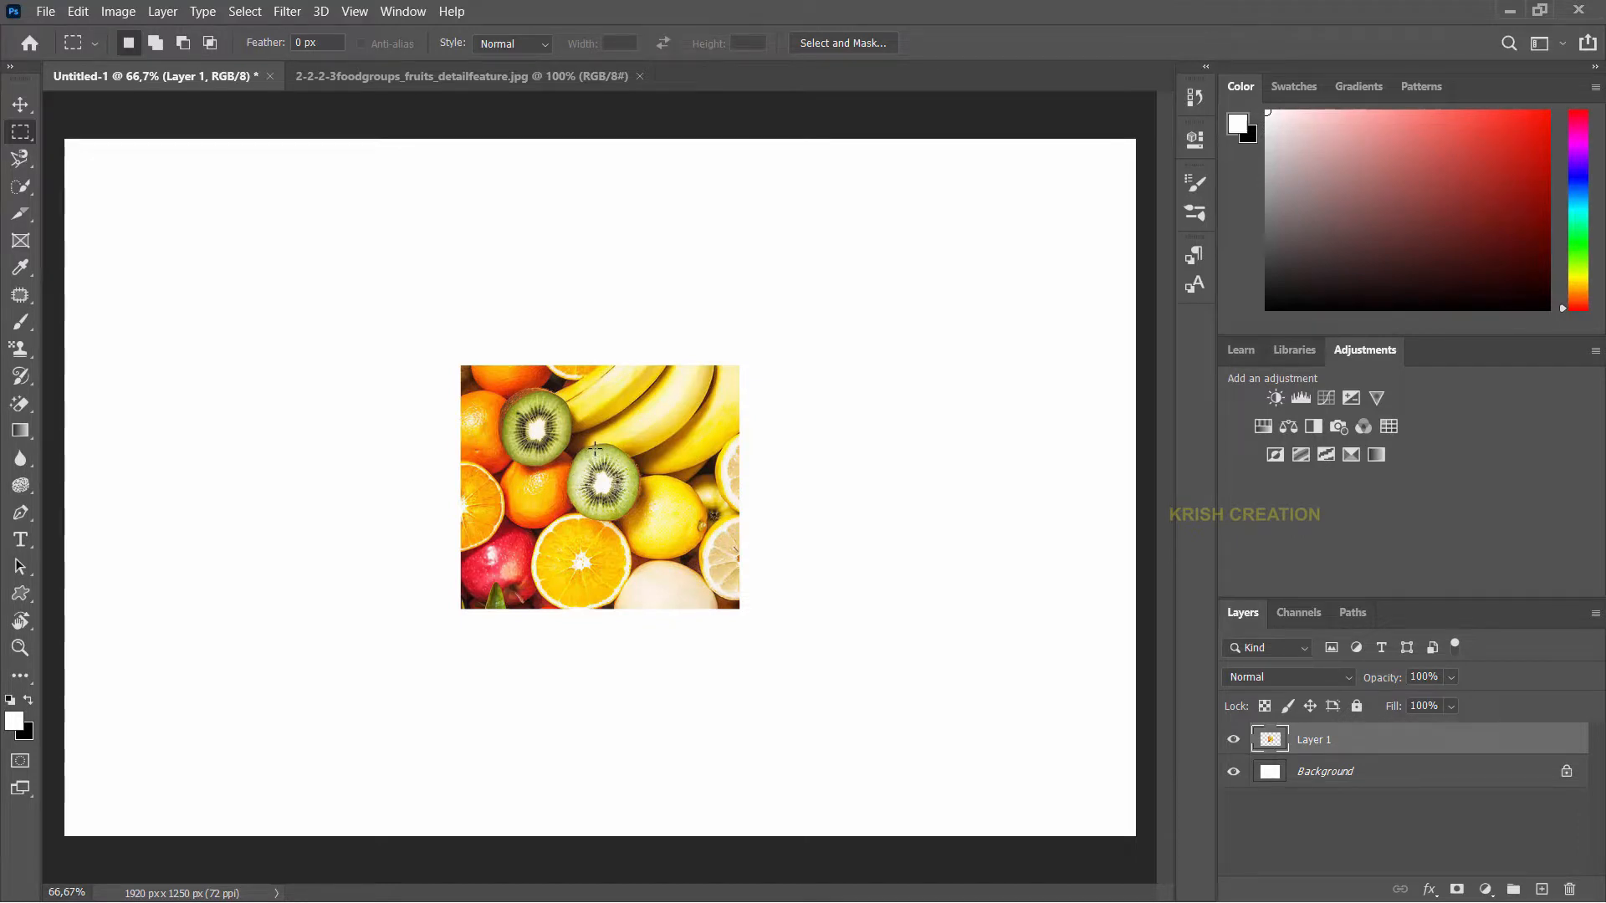
Scale the pasted fruit layer down proportionally to about 60% with Free Transform.
{"action": "key", "text": "ctrl+t"}
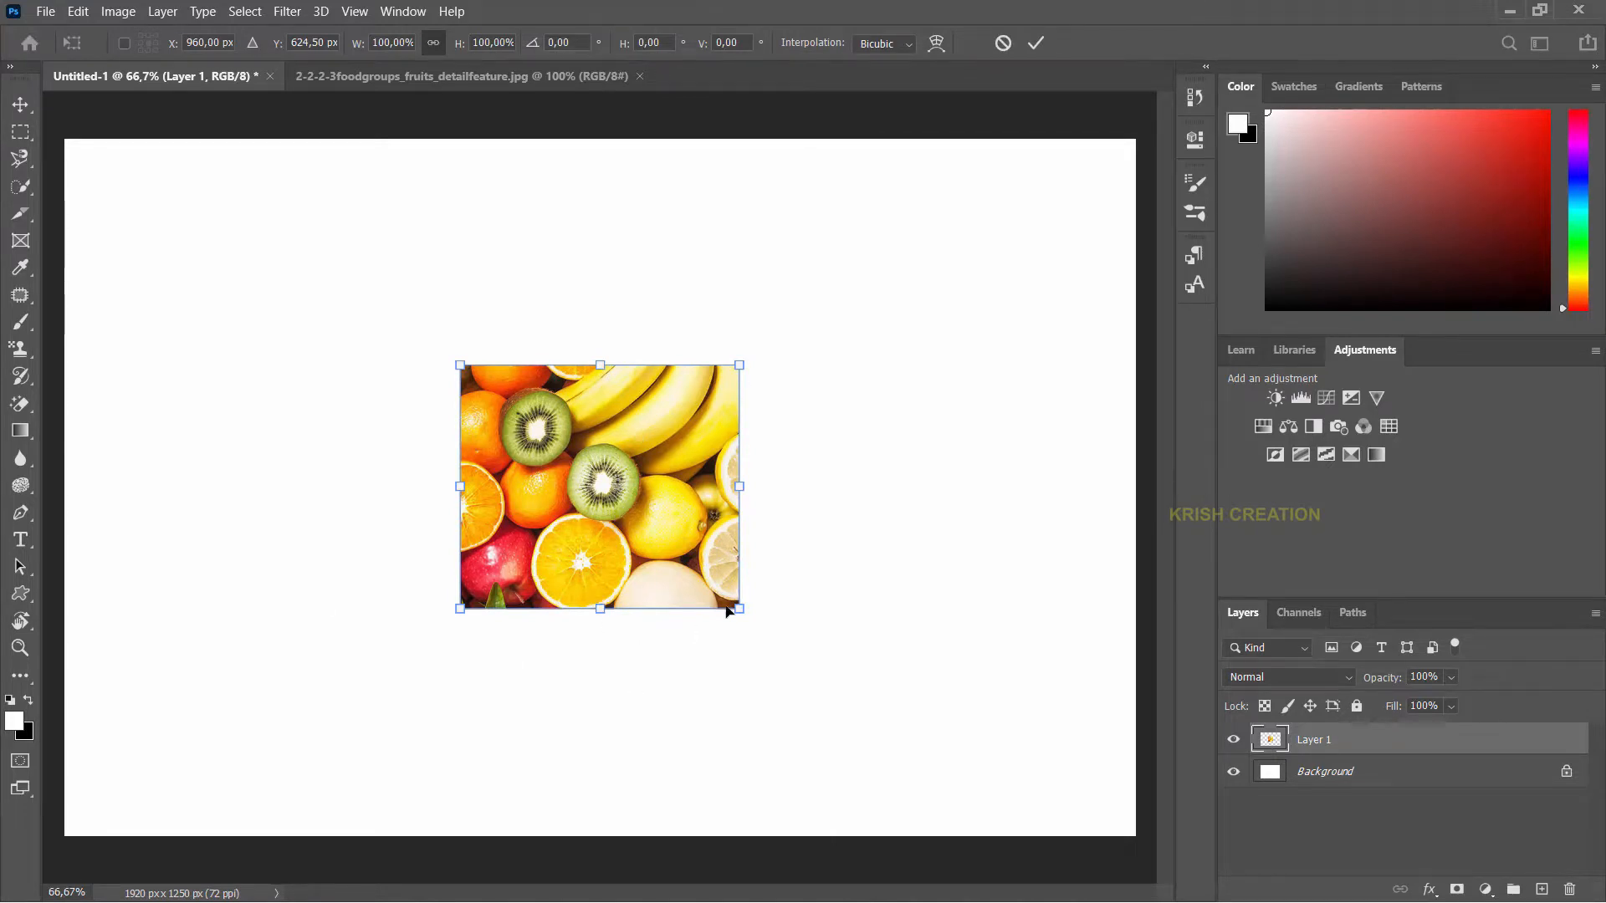
{"action": "left_click_drag", "start_coordinate": [738, 611], "coordinate": [655, 482]}
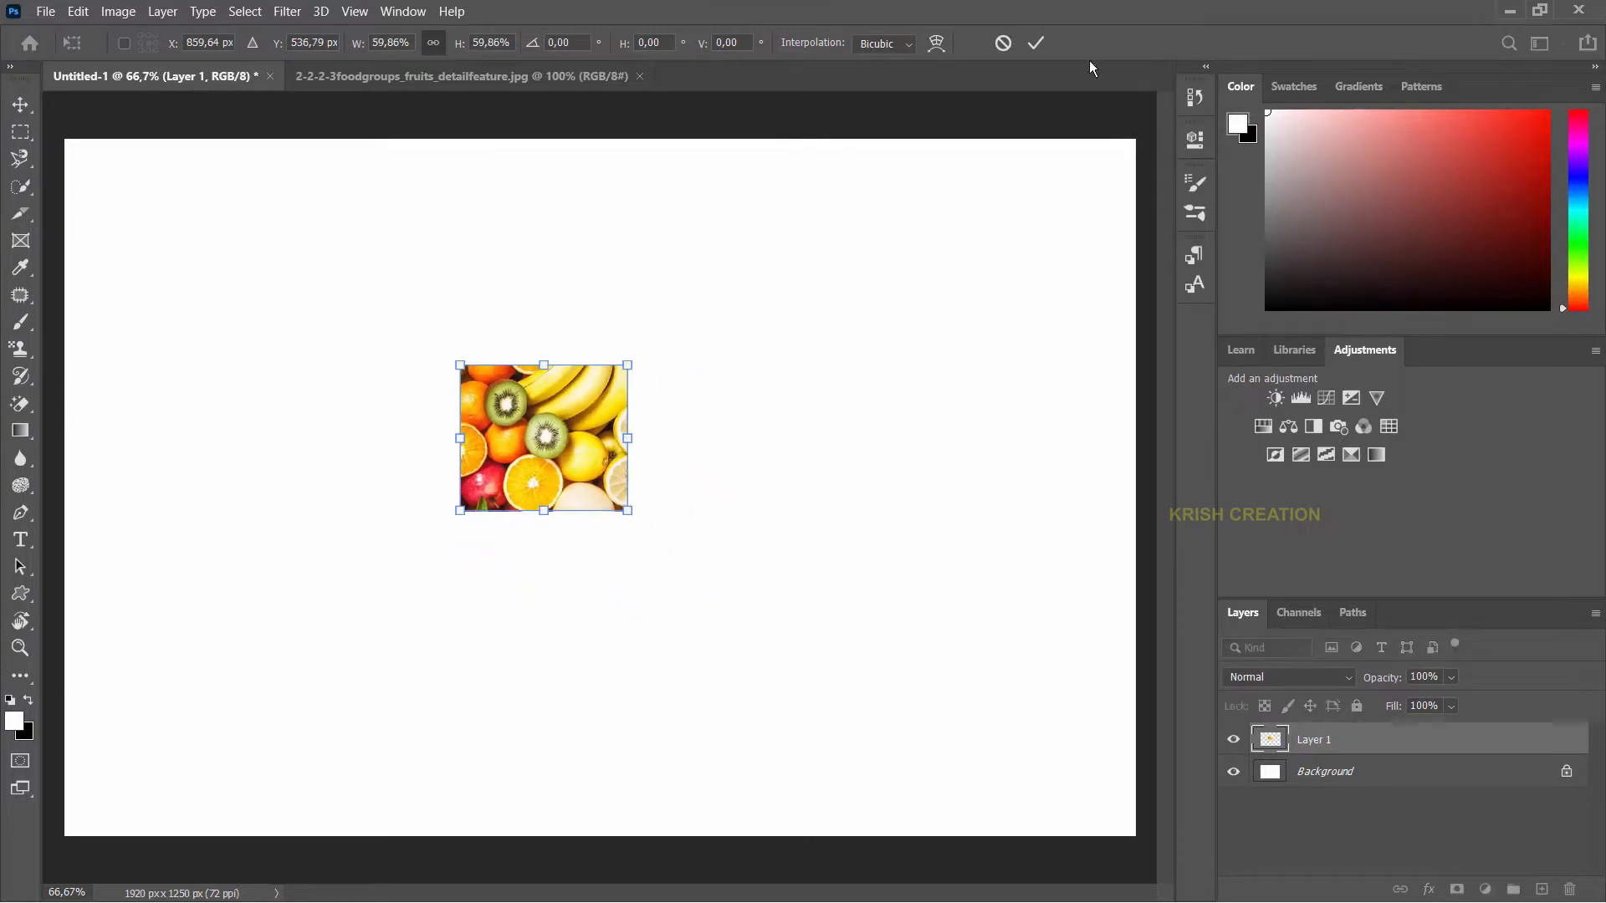
{"action": "left_click", "coordinate": [1035, 42]}
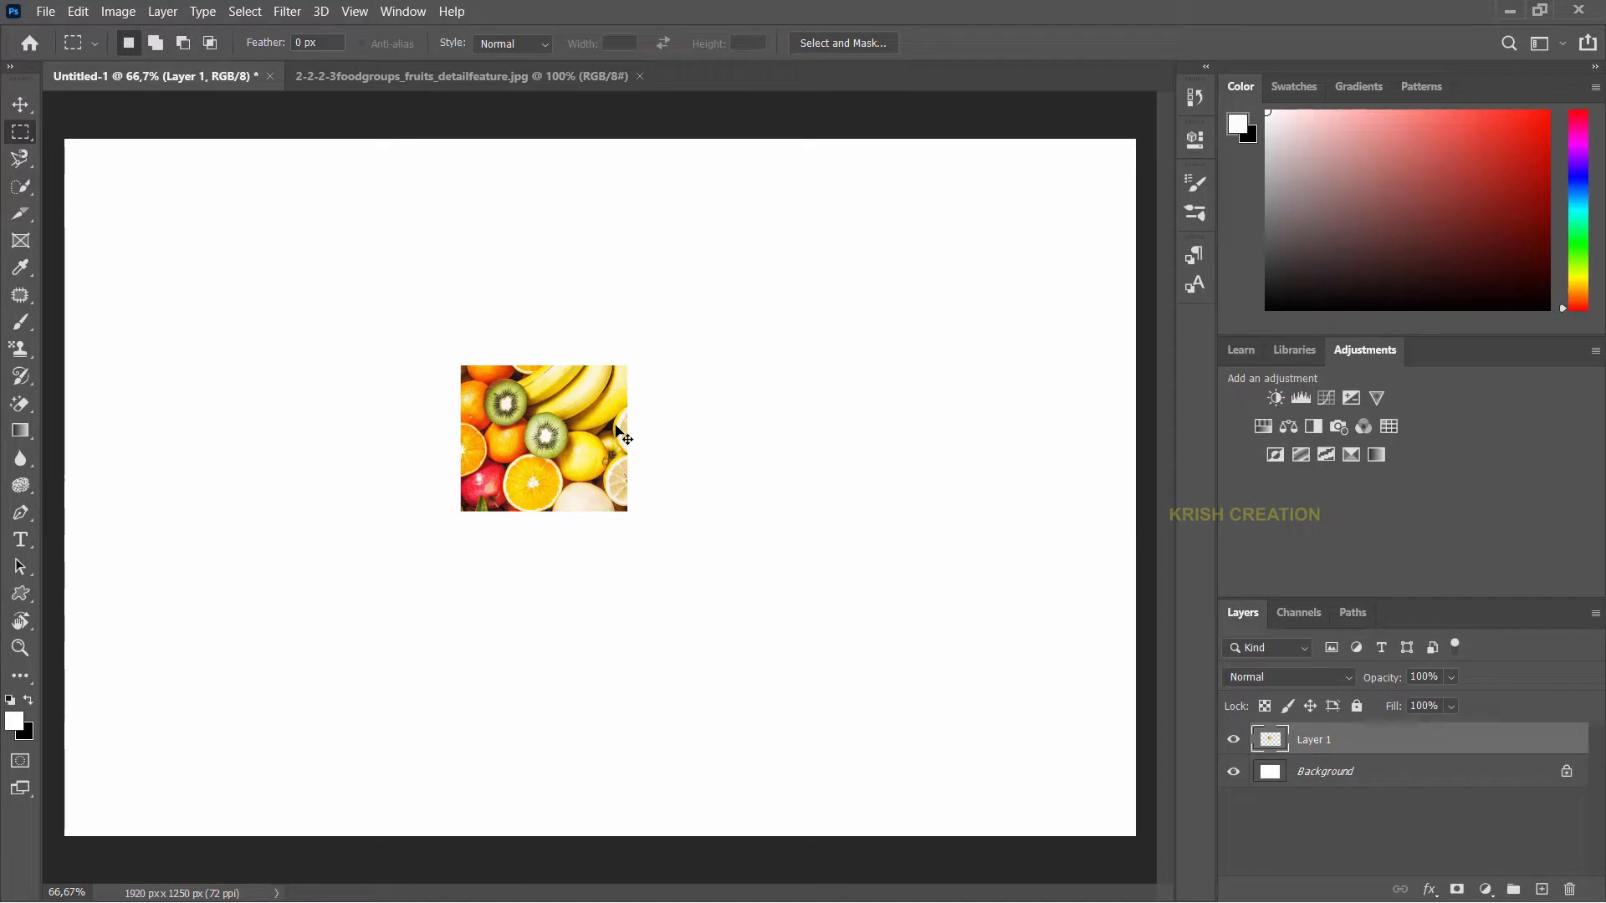
Enlarge the shrunken fruit layer proportionally to about 180% and inspect its image quality at full size.
{"action": "key", "text": "ctrl+t"}
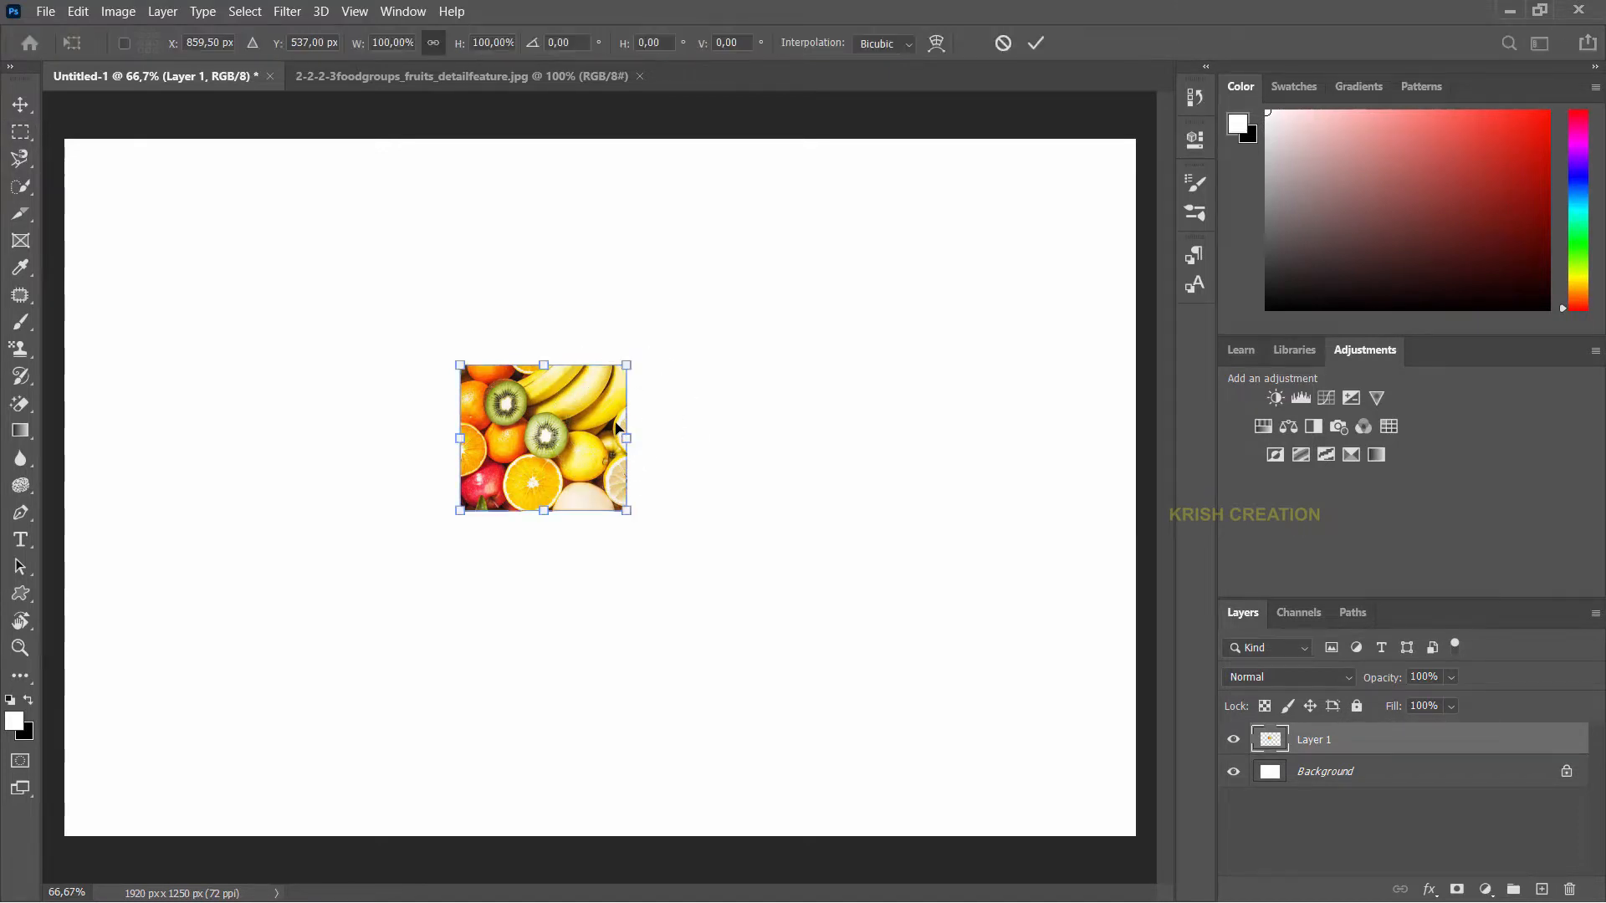
{"action": "left_click_drag", "start_coordinate": [629, 512], "coordinate": [761, 634]}
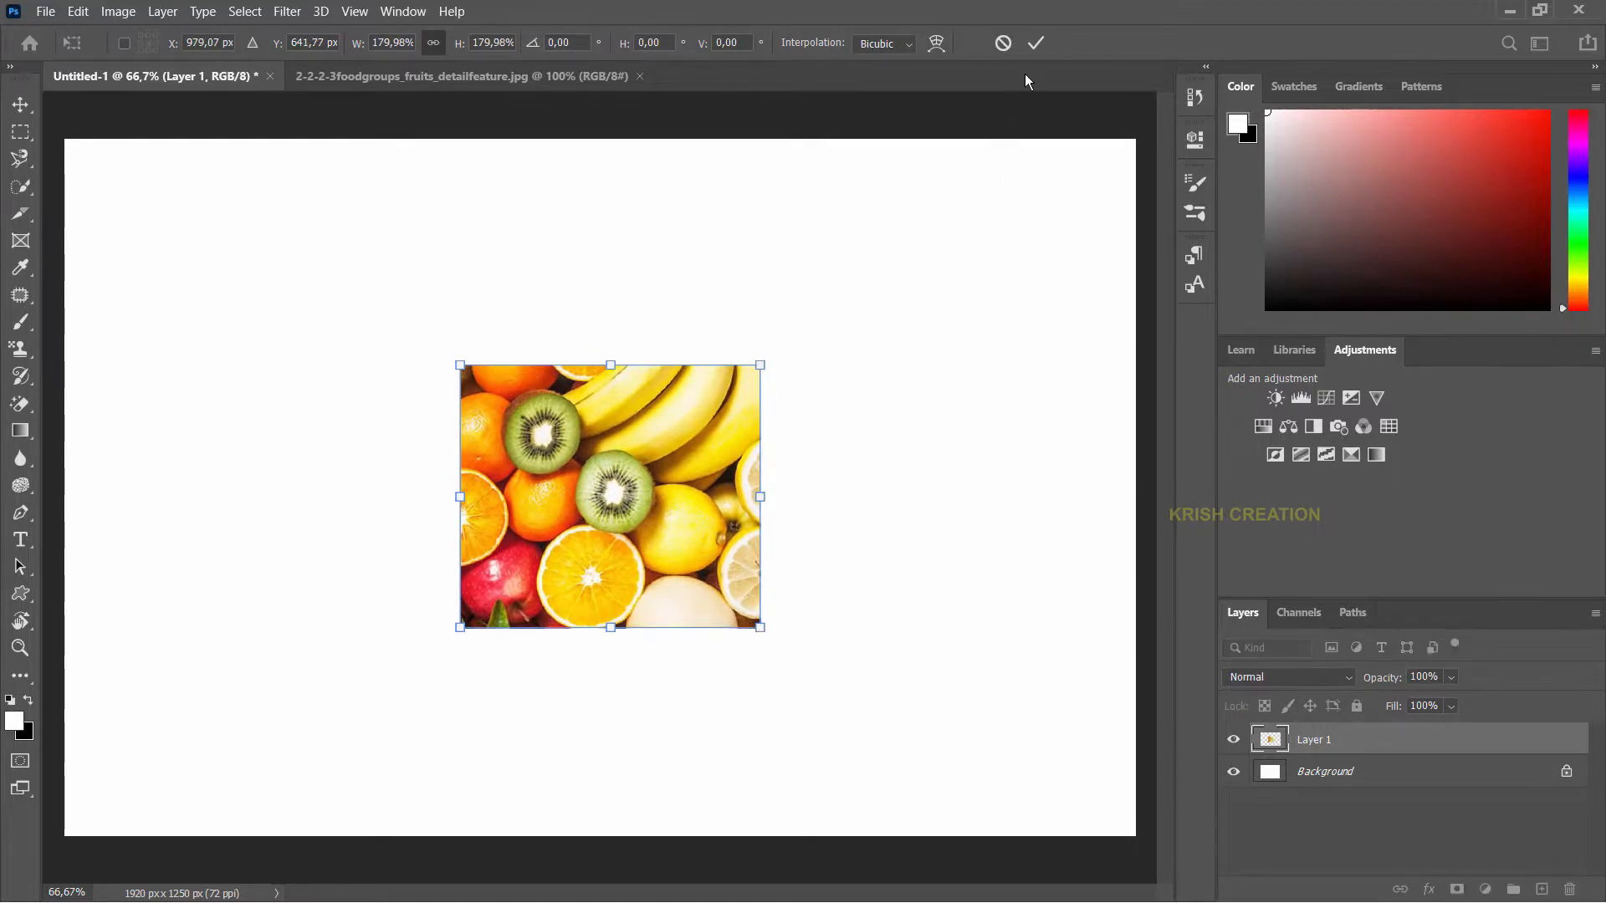
{"action": "left_click", "coordinate": [1035, 44]}
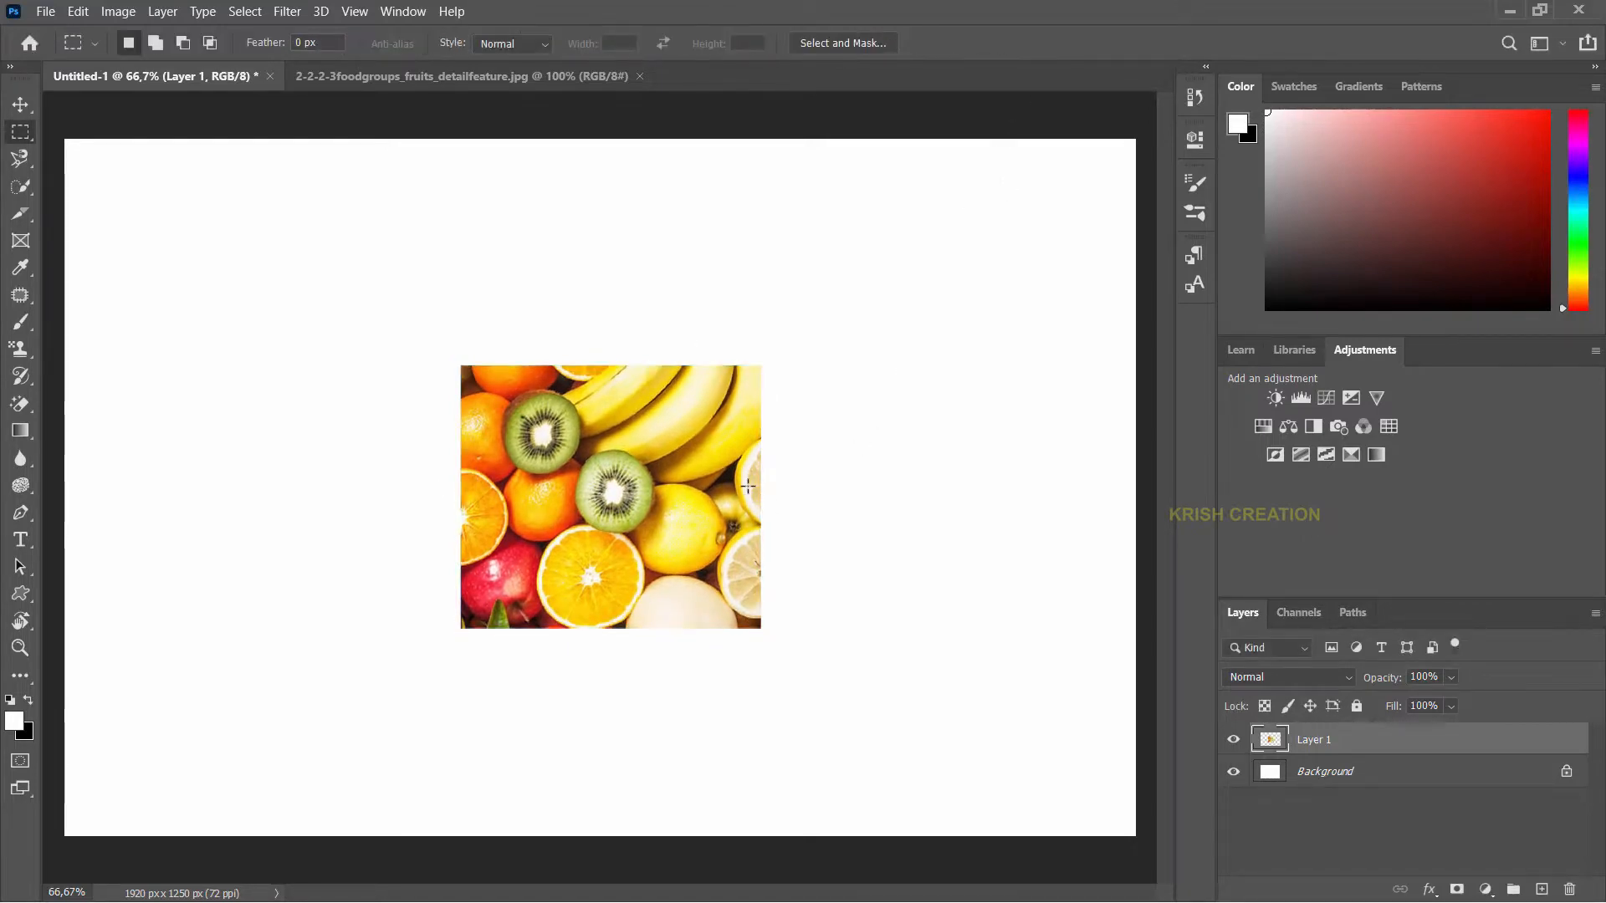
{"action": "key", "text": "ctrl+plus"}
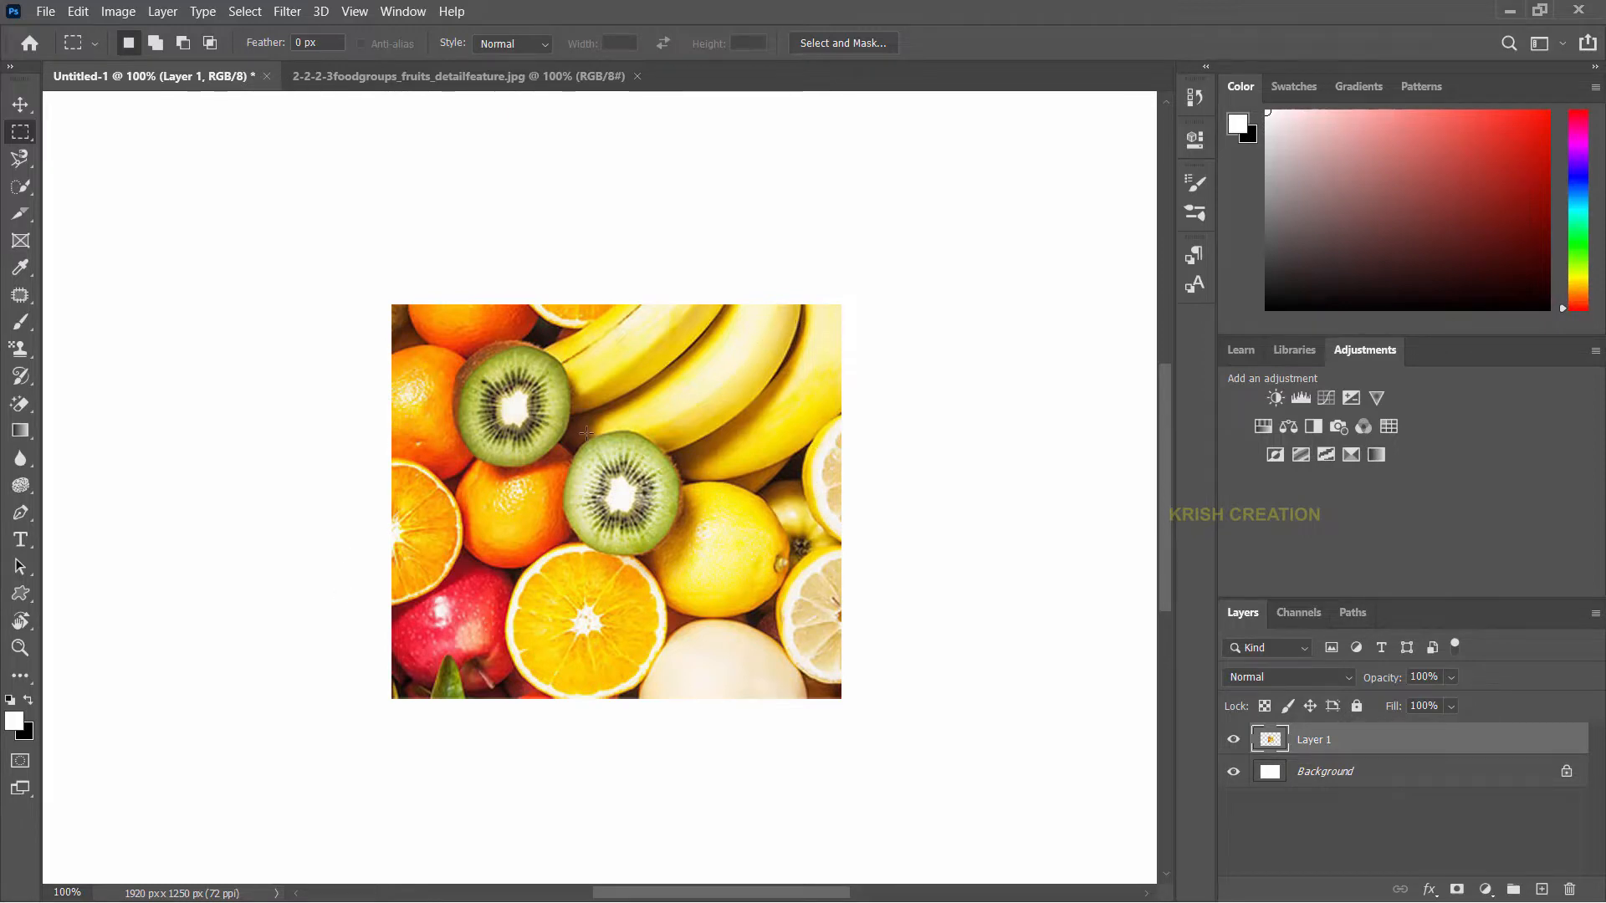
{"action": "key", "text": "ctrl+minus"}
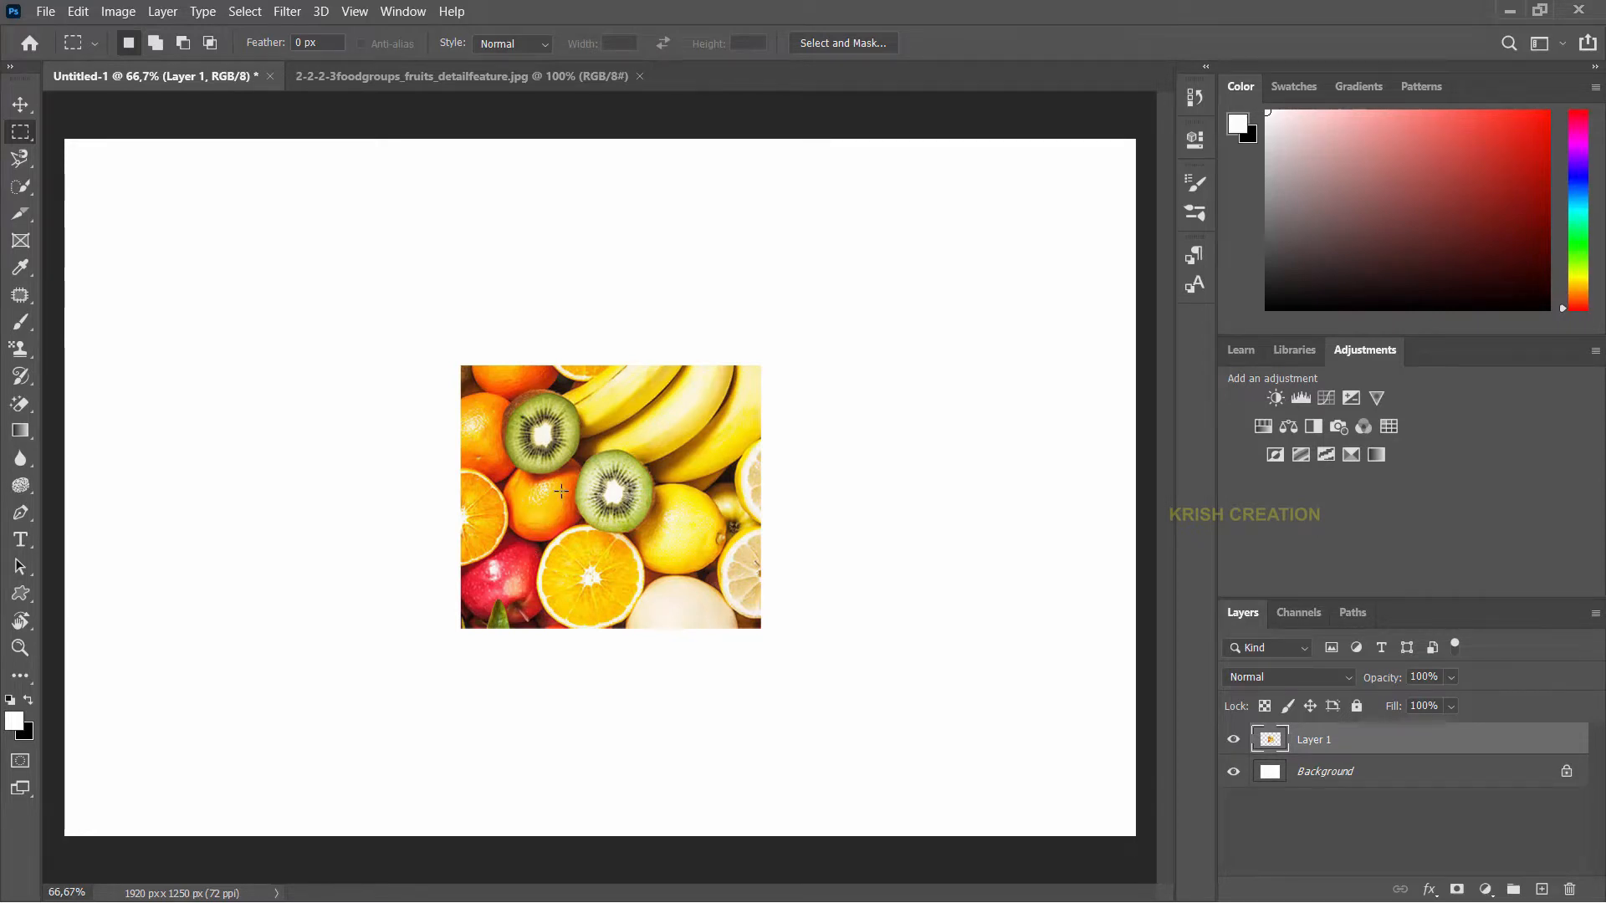
Undo both scalings of the fruit layer.
{"action": "key", "text": "ctrl+z"}
{"action": "key", "text": "ctrl+z"}
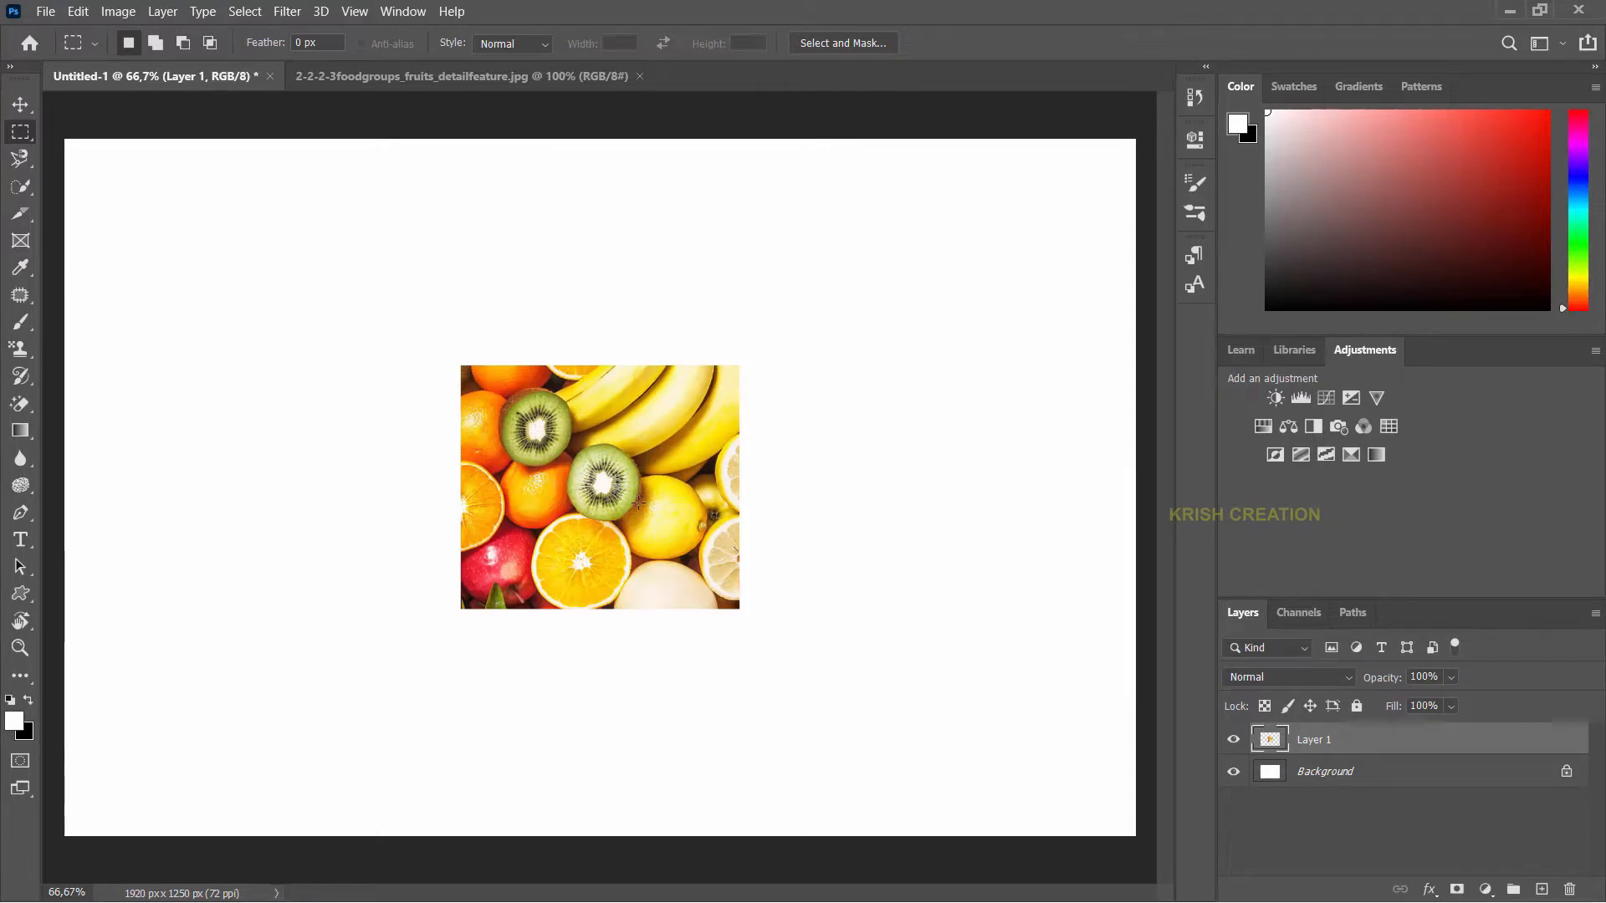
Duplicate Layer 1 within the Untitled-1 document, keeping the default copy name.
{"action": "right_click", "coordinate": [1338, 740]}
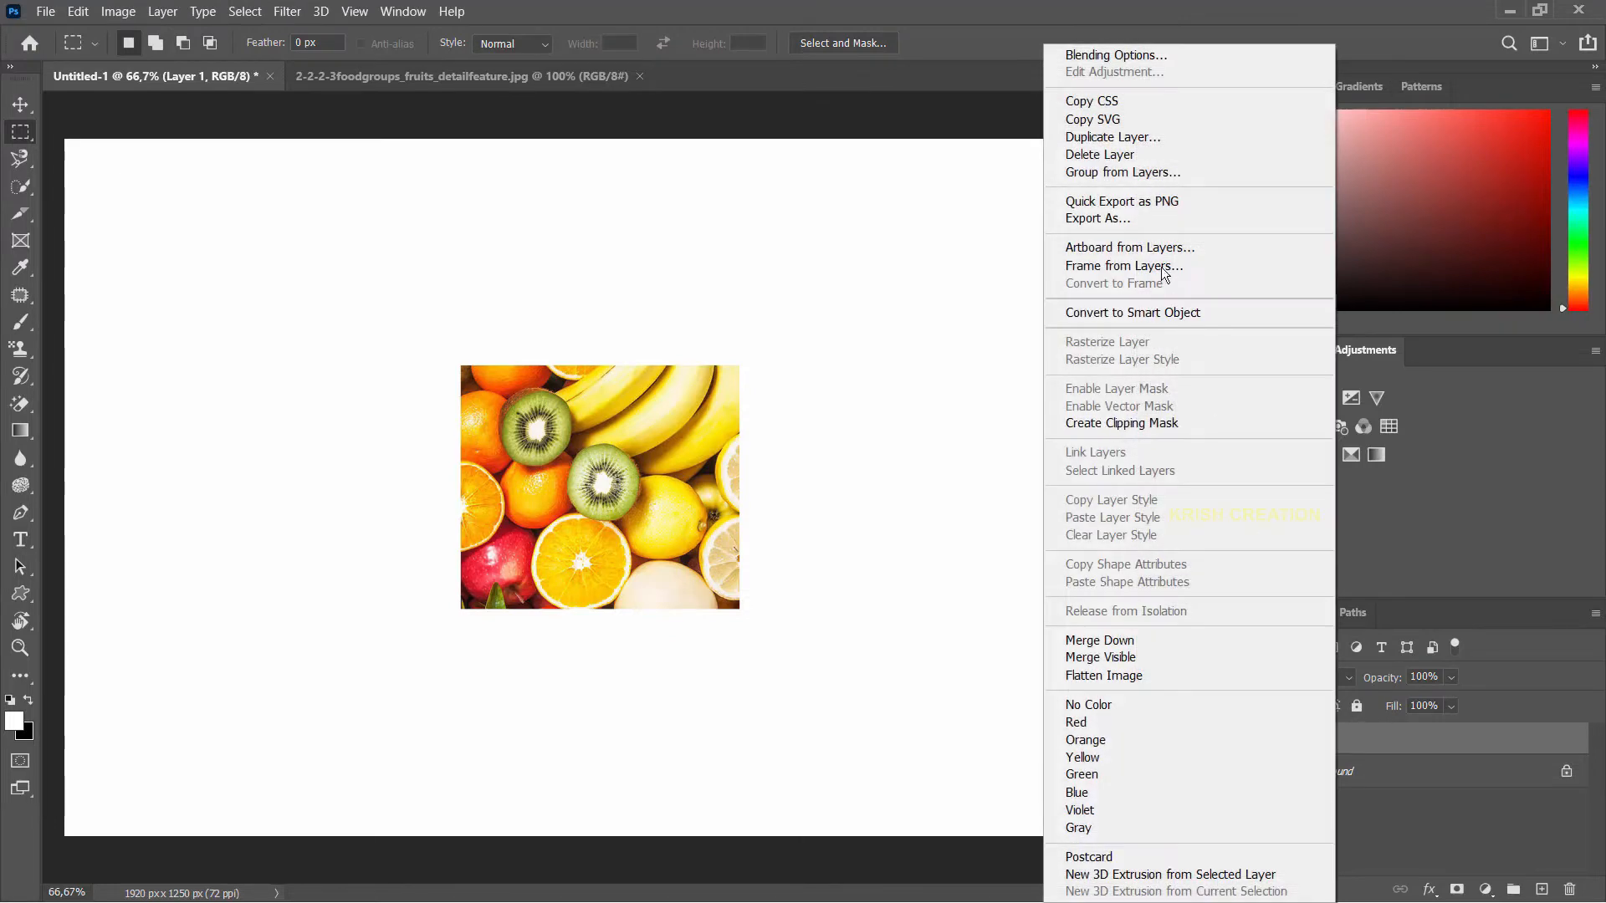
{"action": "left_click", "coordinate": [1131, 141]}
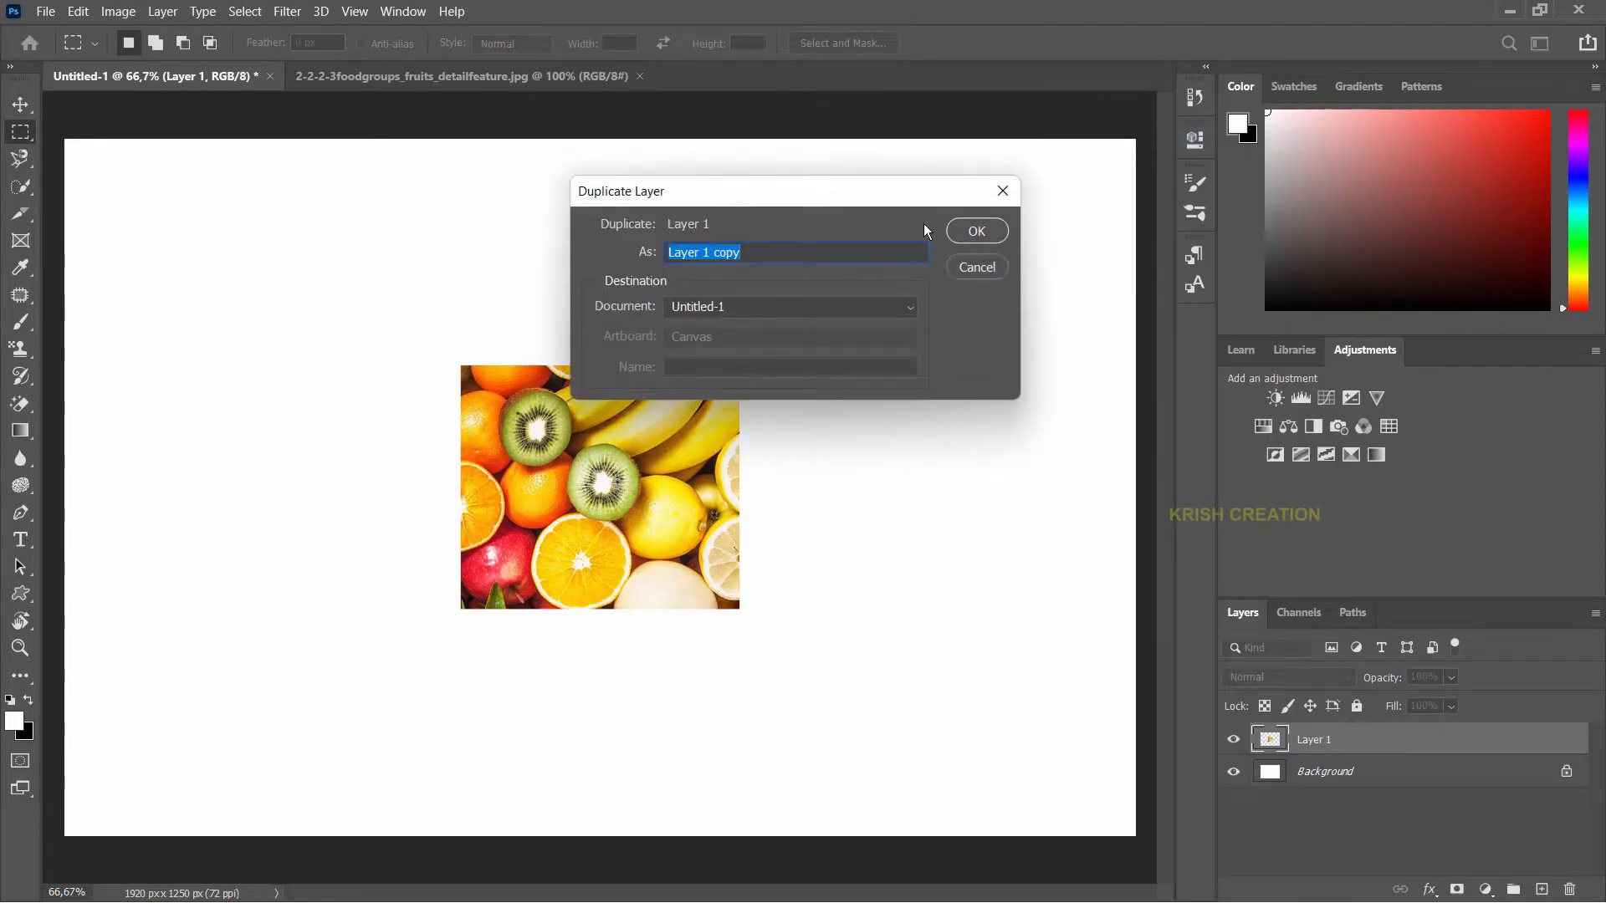
{"action": "left_click", "coordinate": [969, 230]}
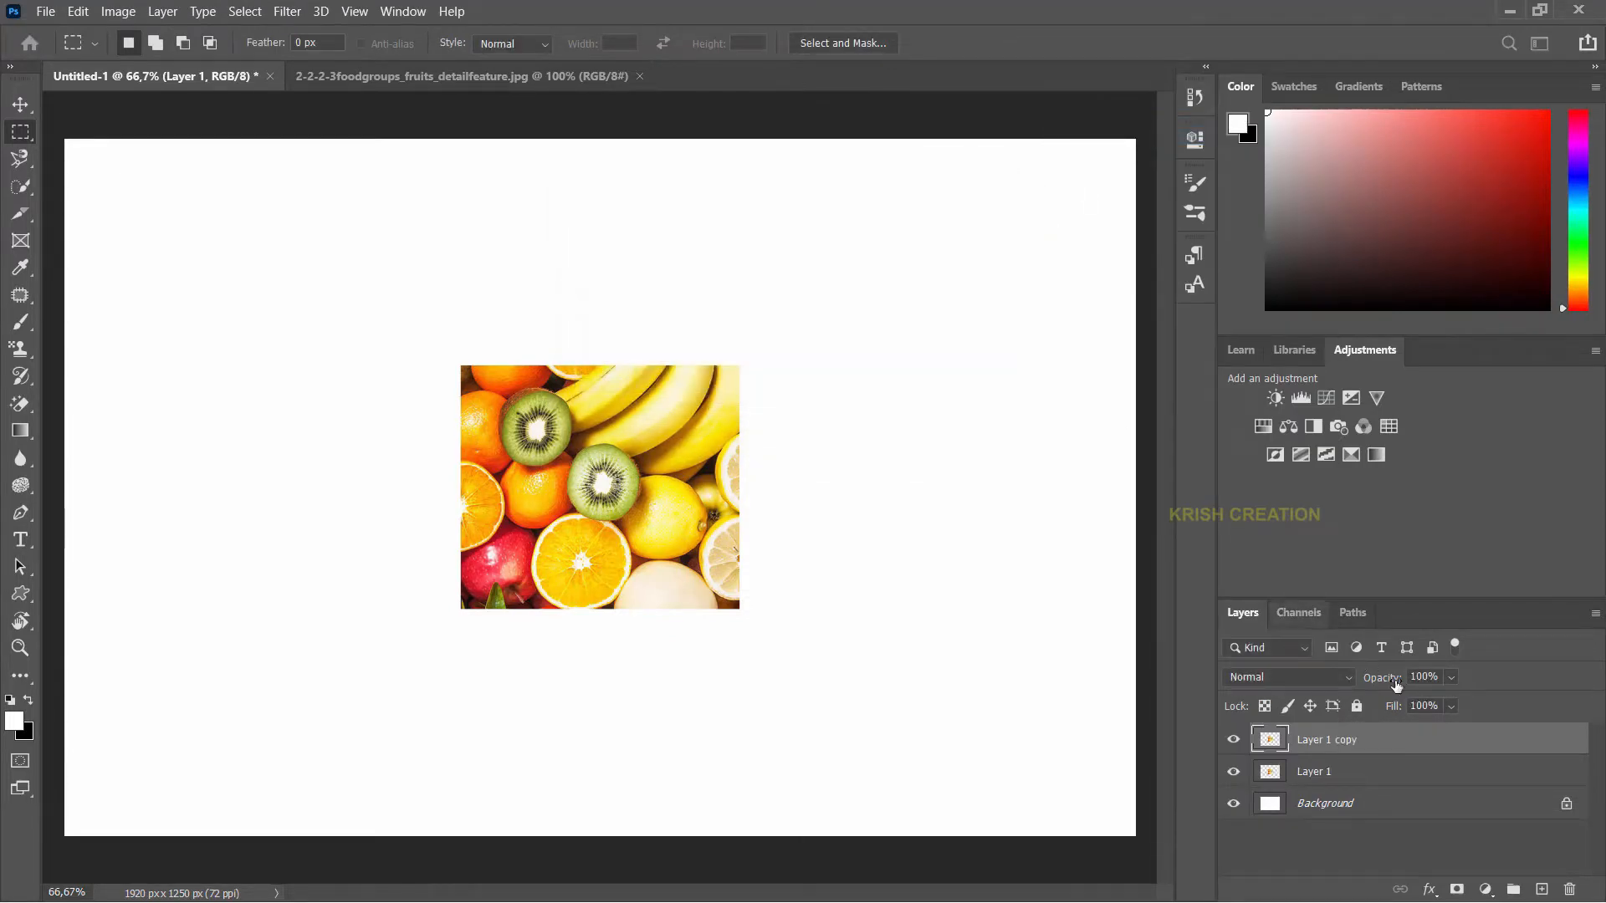
Rename the duplicated layer "Smart object" and convert it to a smart object.
{"action": "double_click", "coordinate": [1329, 741]}
{"action": "type", "text": "S"}
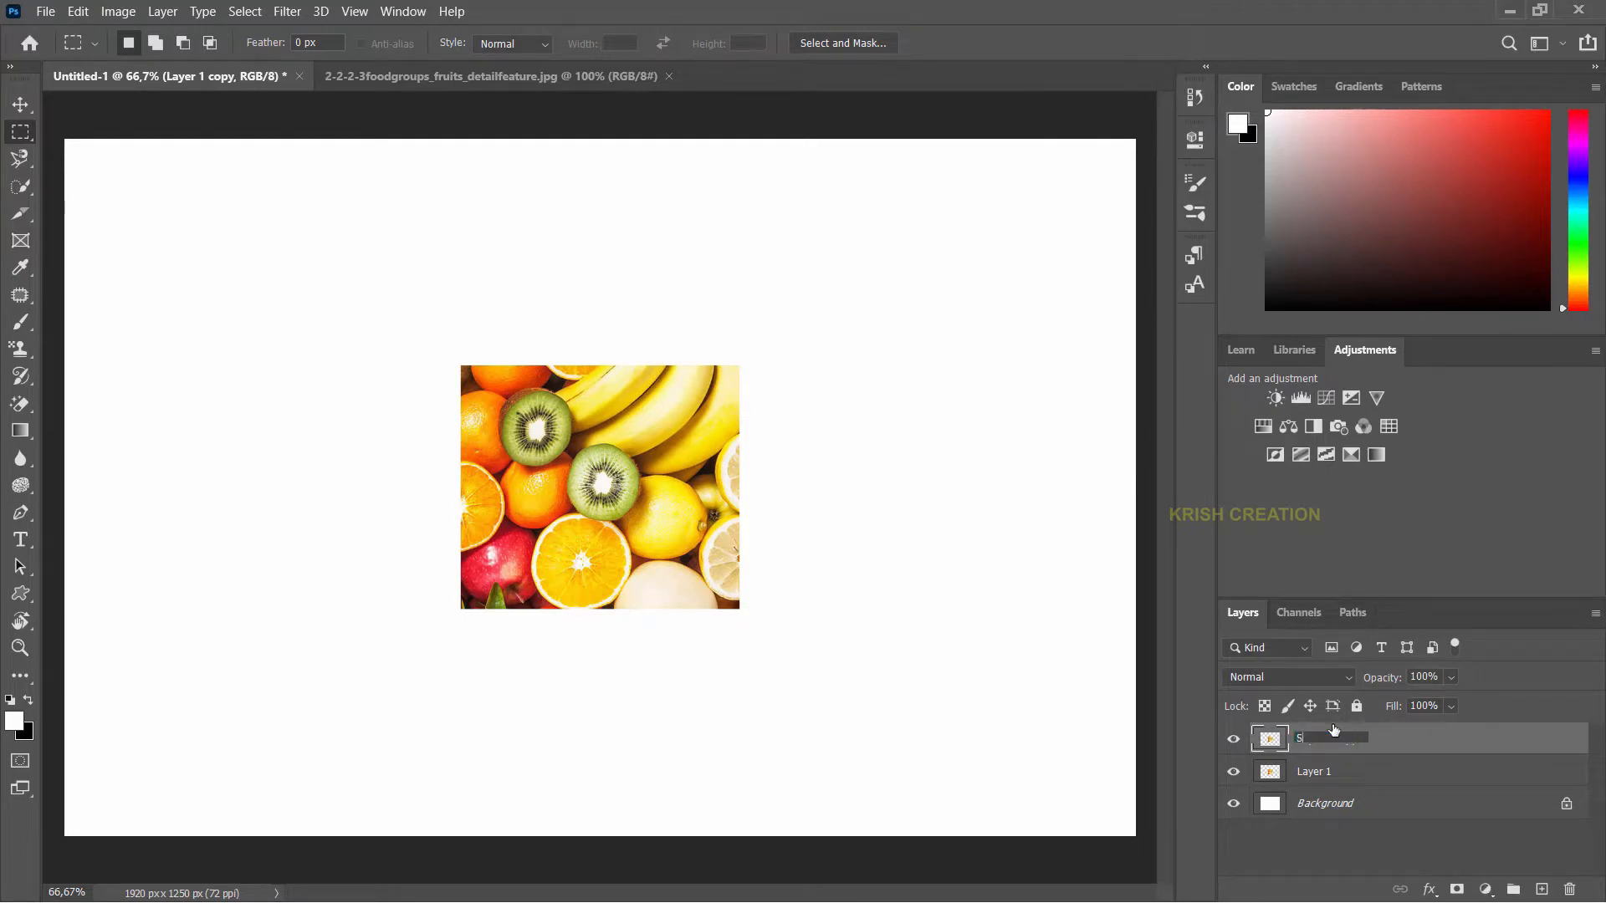
{"action": "type", "text": "mart ob"}
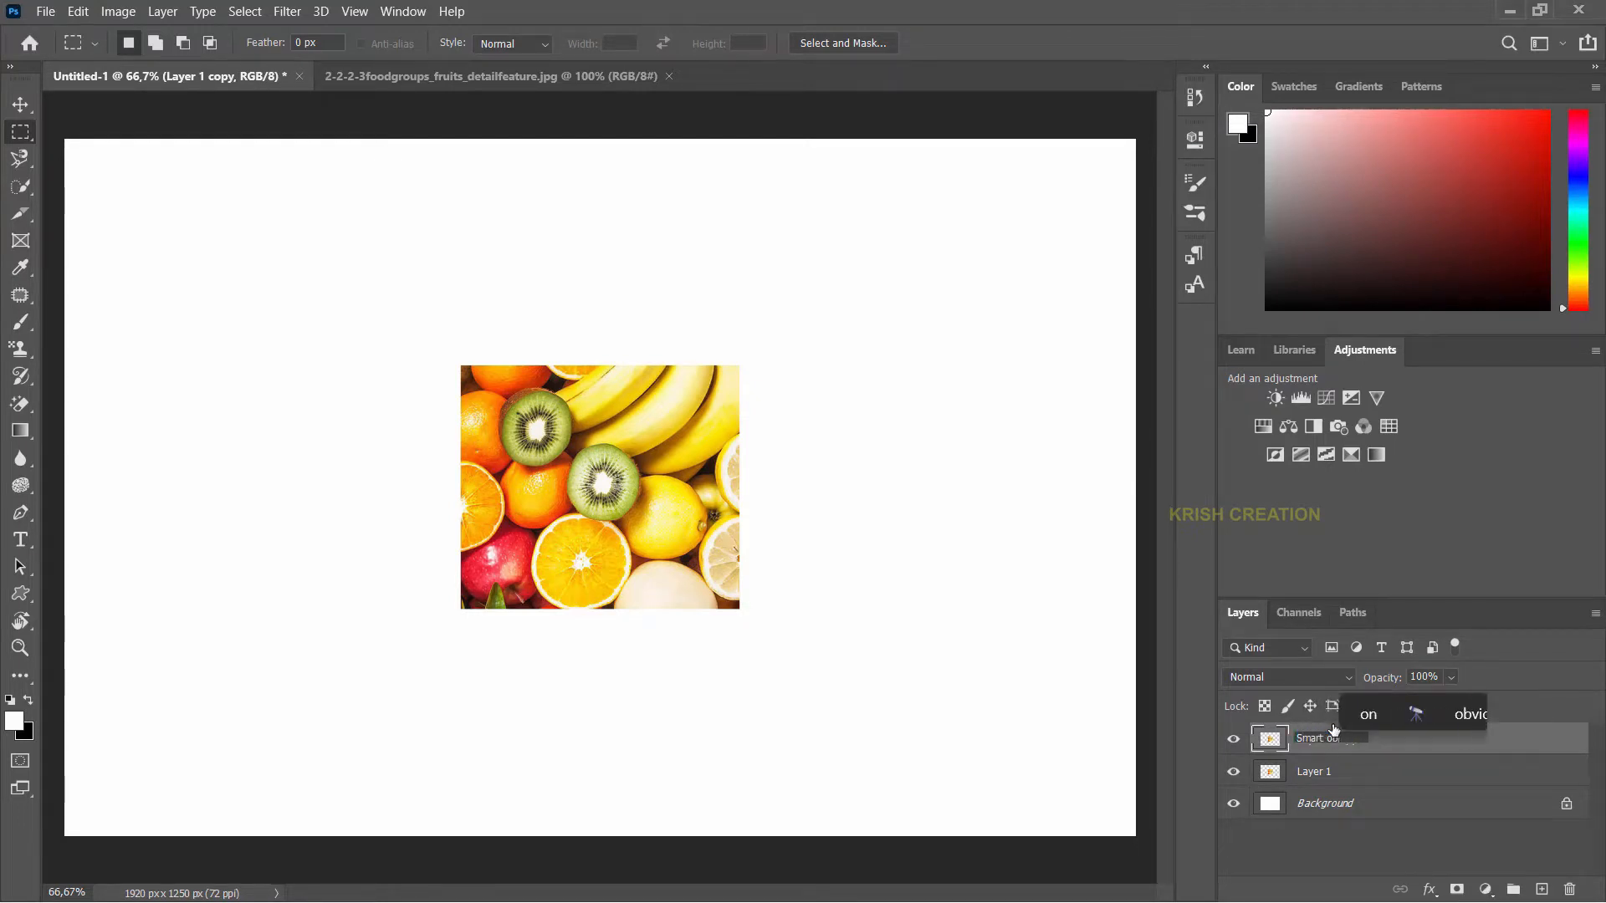
{"action": "type", "text": "ject"}
{"action": "key", "text": "Return"}
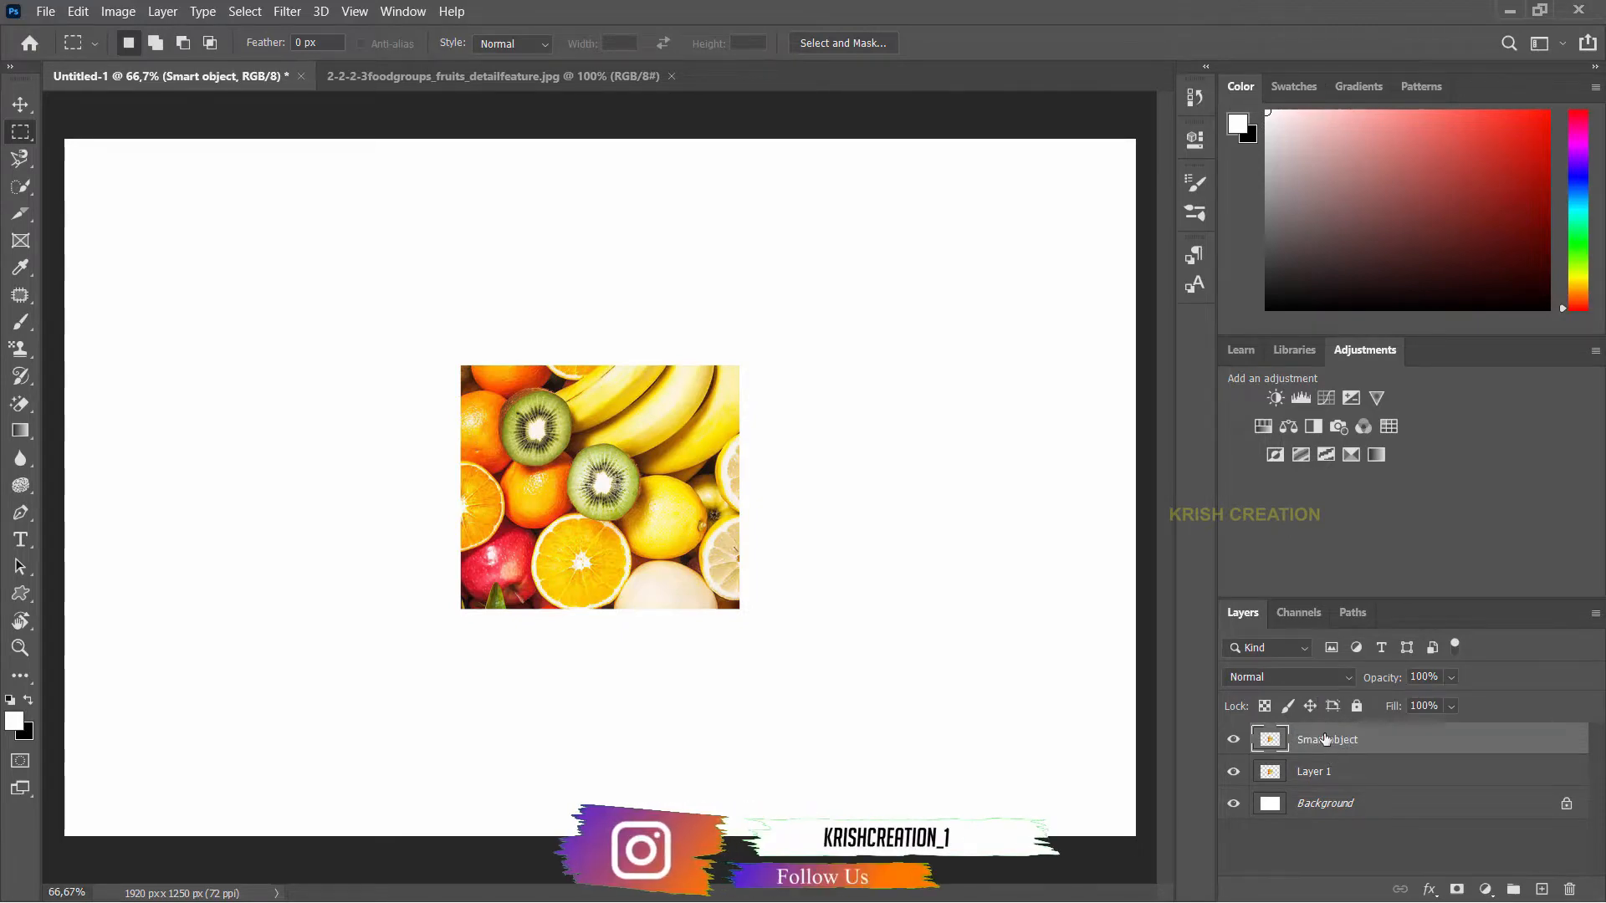
{"action": "right_click", "coordinate": [1326, 739]}
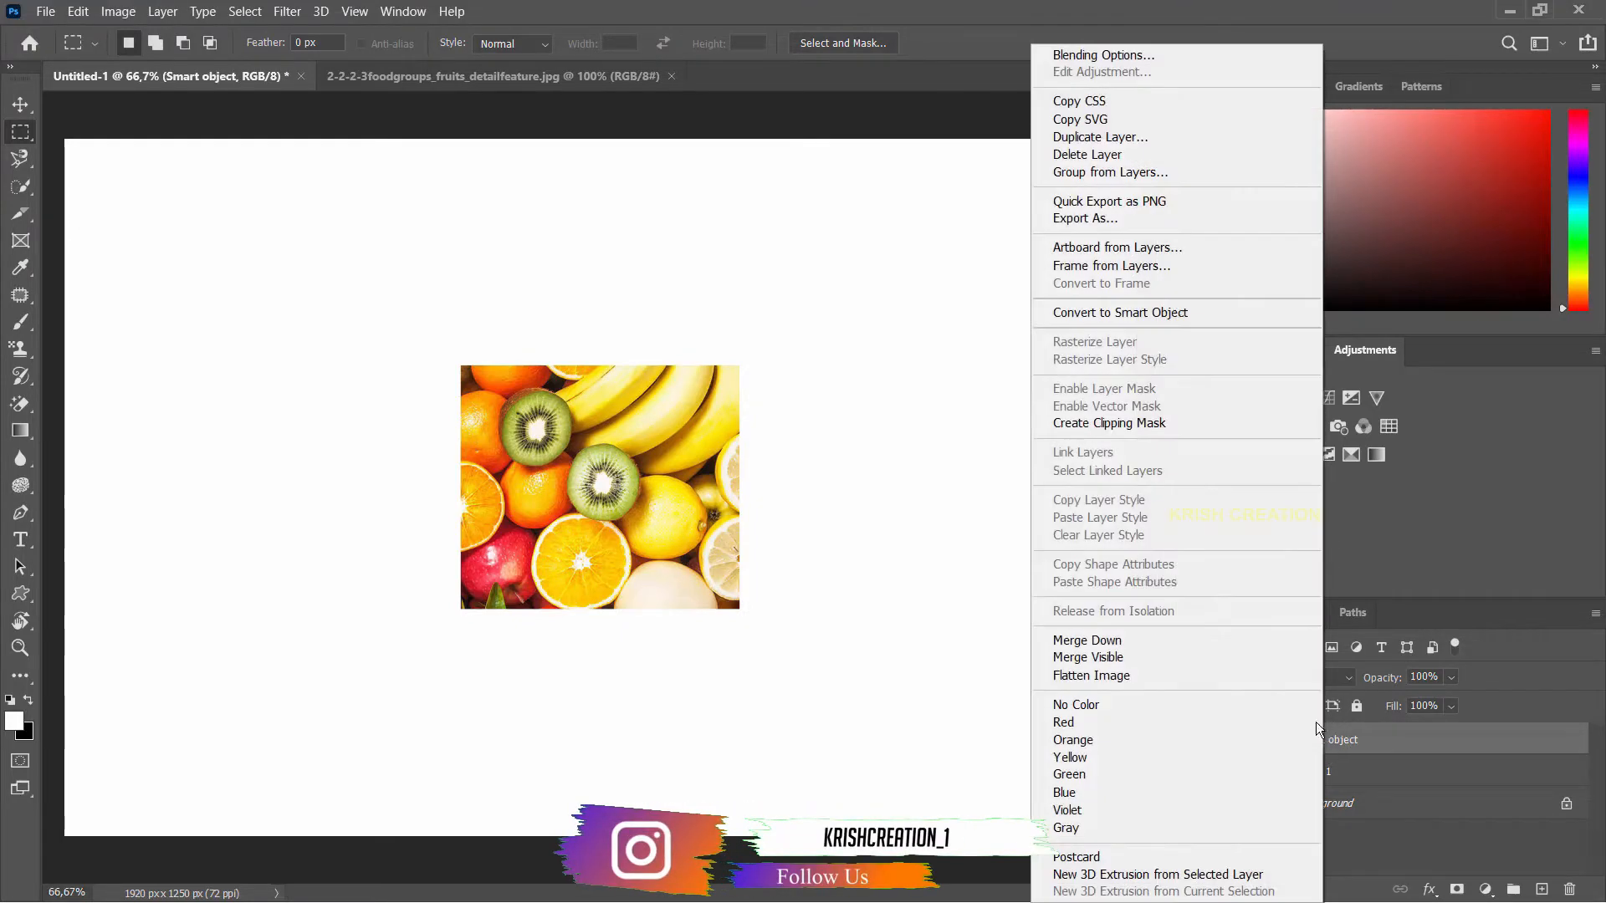
{"action": "left_click", "coordinate": [1161, 313]}
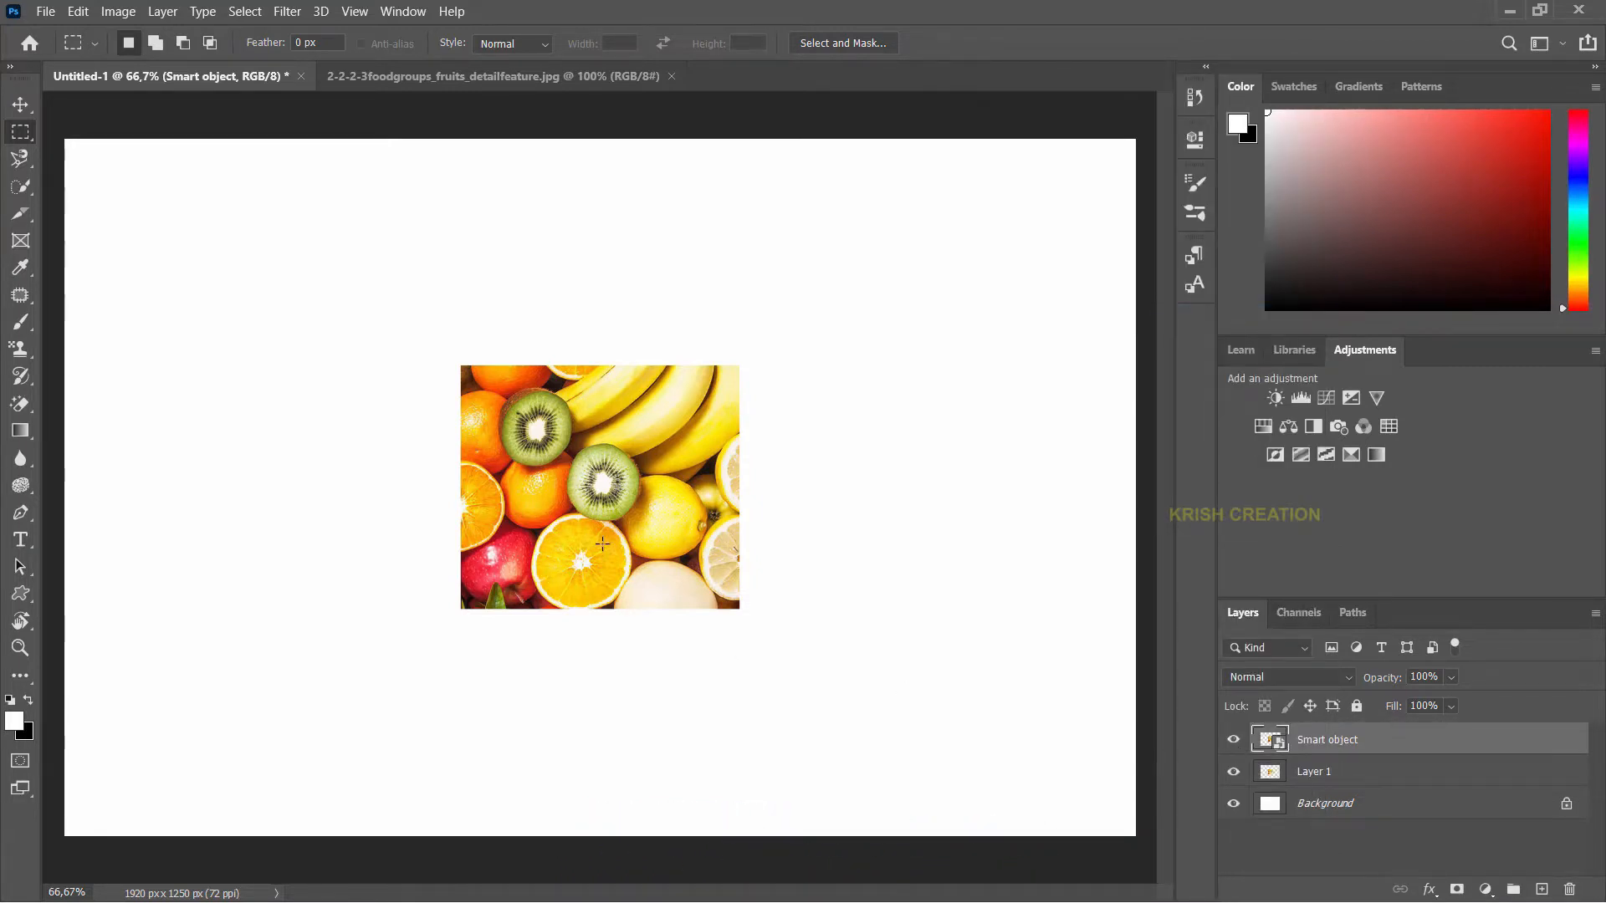
Move the smart object to the right half of the canvas and Layer 1 to the left half, level with each other.
{"action": "key", "text": "v"}
{"action": "left_click_drag", "start_coordinate": [703, 526], "coordinate": [938, 518]}
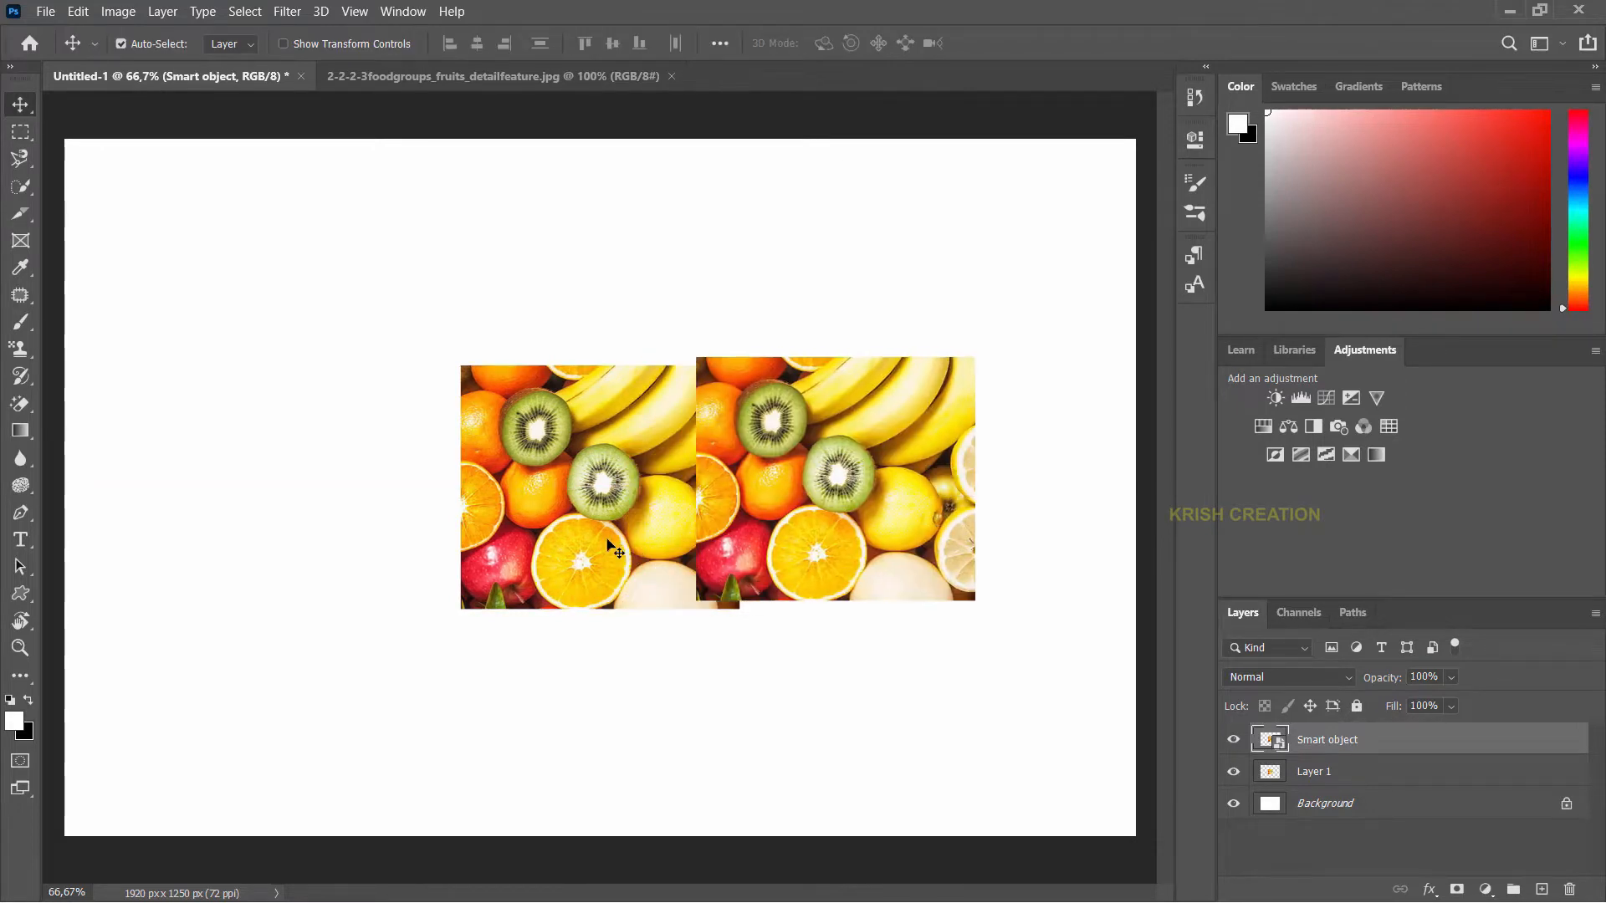
{"action": "left_click_drag", "start_coordinate": [613, 548], "coordinate": [363, 531]}
Hide and show Layer 1 and the Smart object layer in turn to check which image belongs to each.
{"action": "left_click", "coordinate": [1234, 772]}
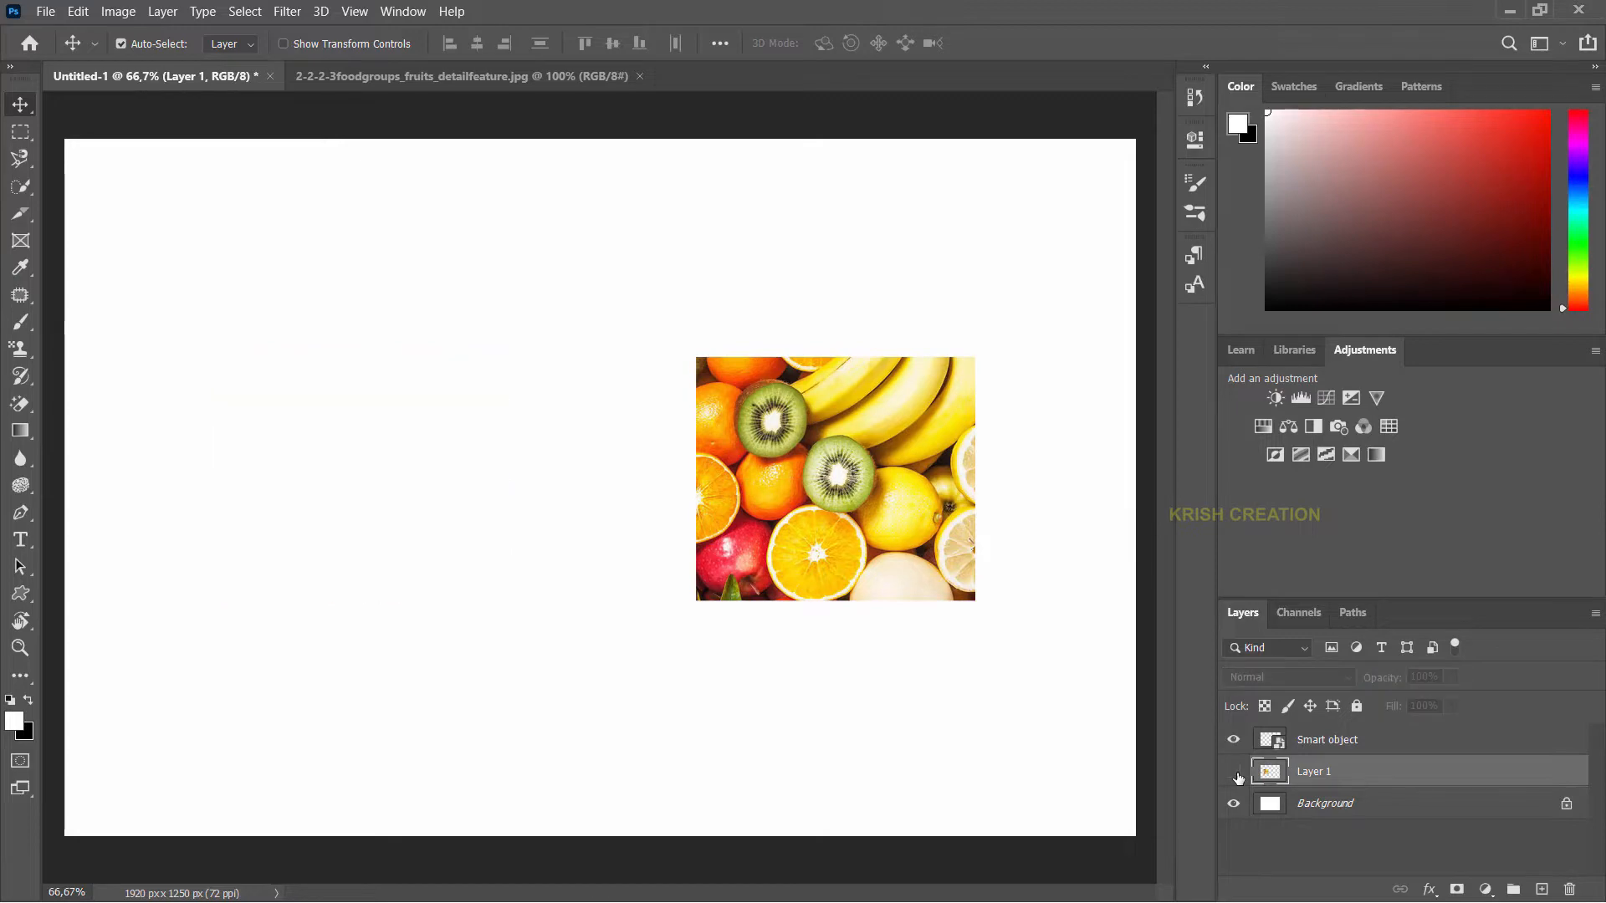
{"action": "left_click", "coordinate": [1234, 771]}
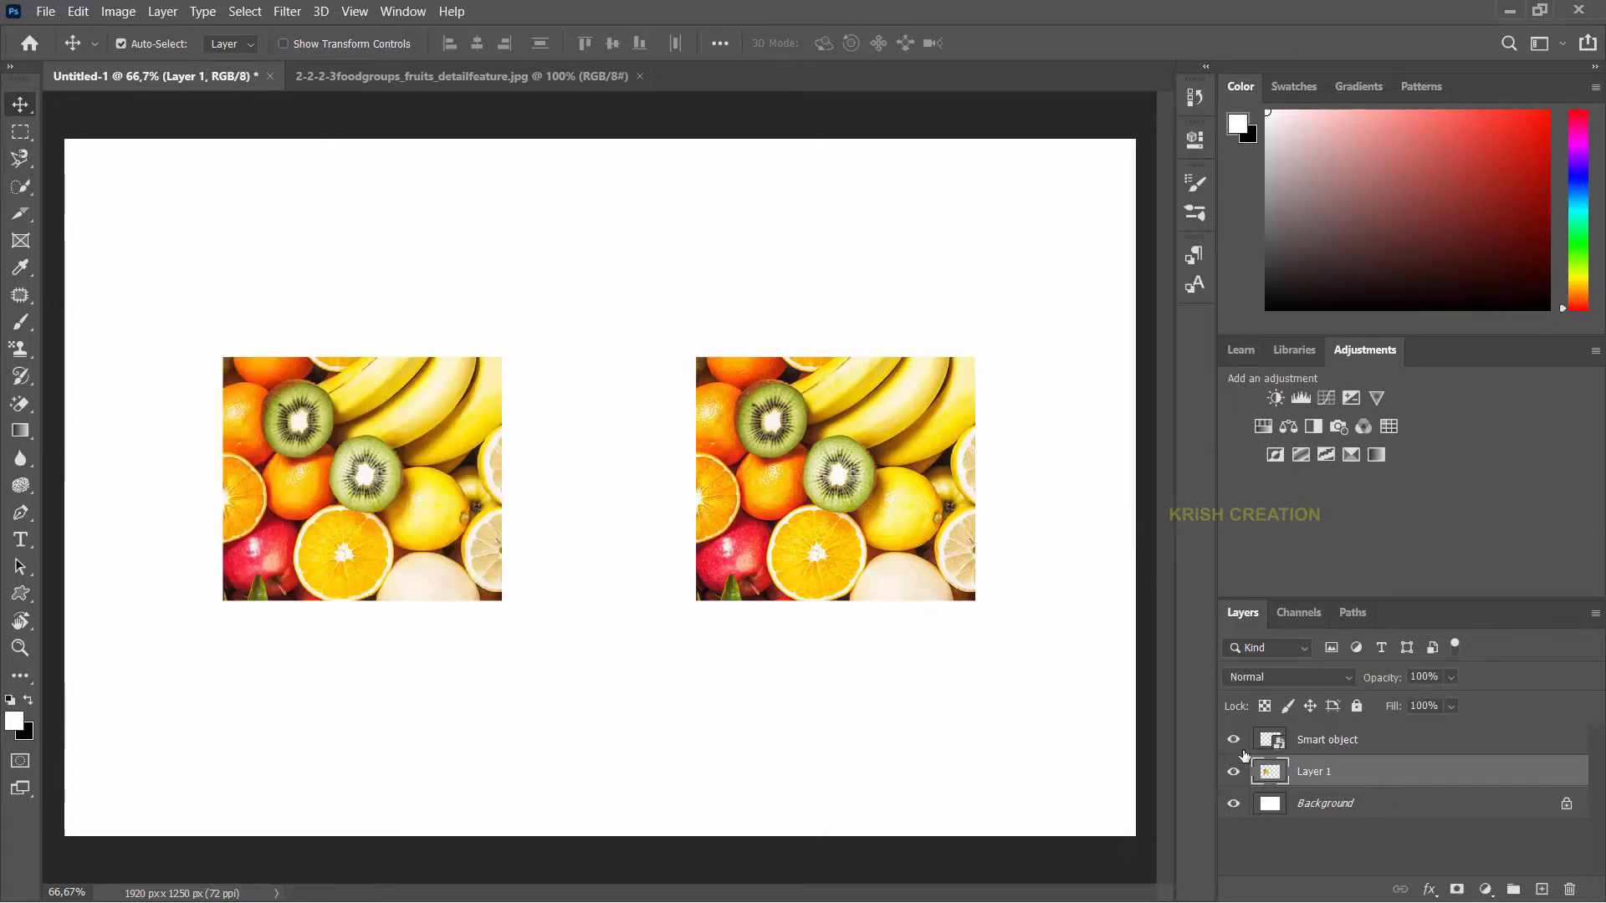
{"action": "left_click", "coordinate": [1234, 741]}
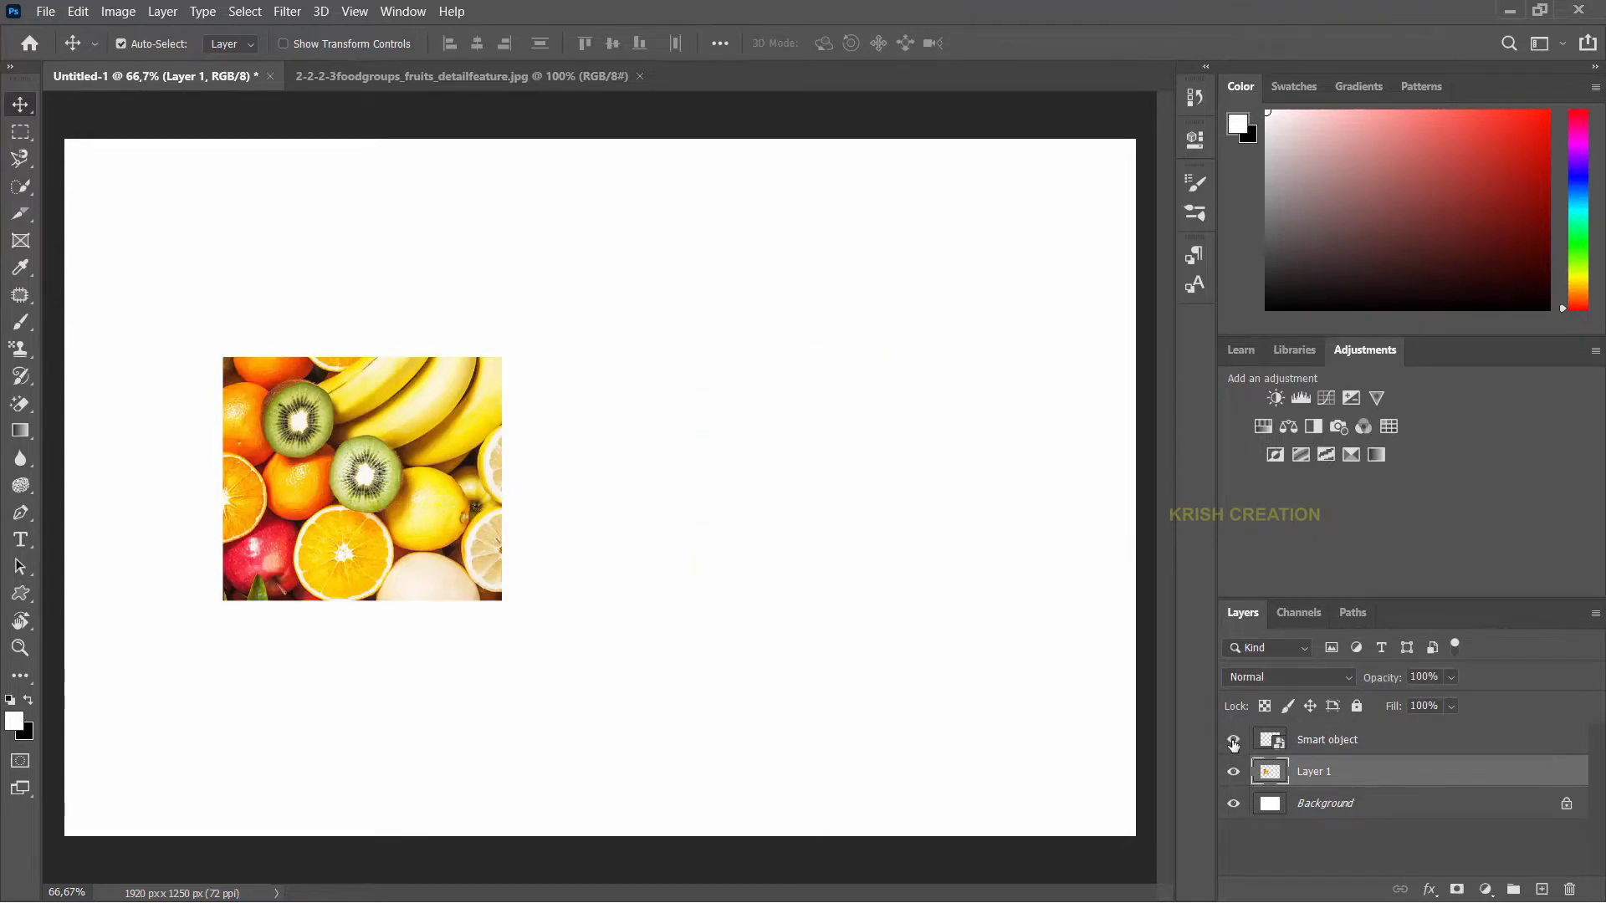
{"action": "left_click", "coordinate": [1234, 741]}
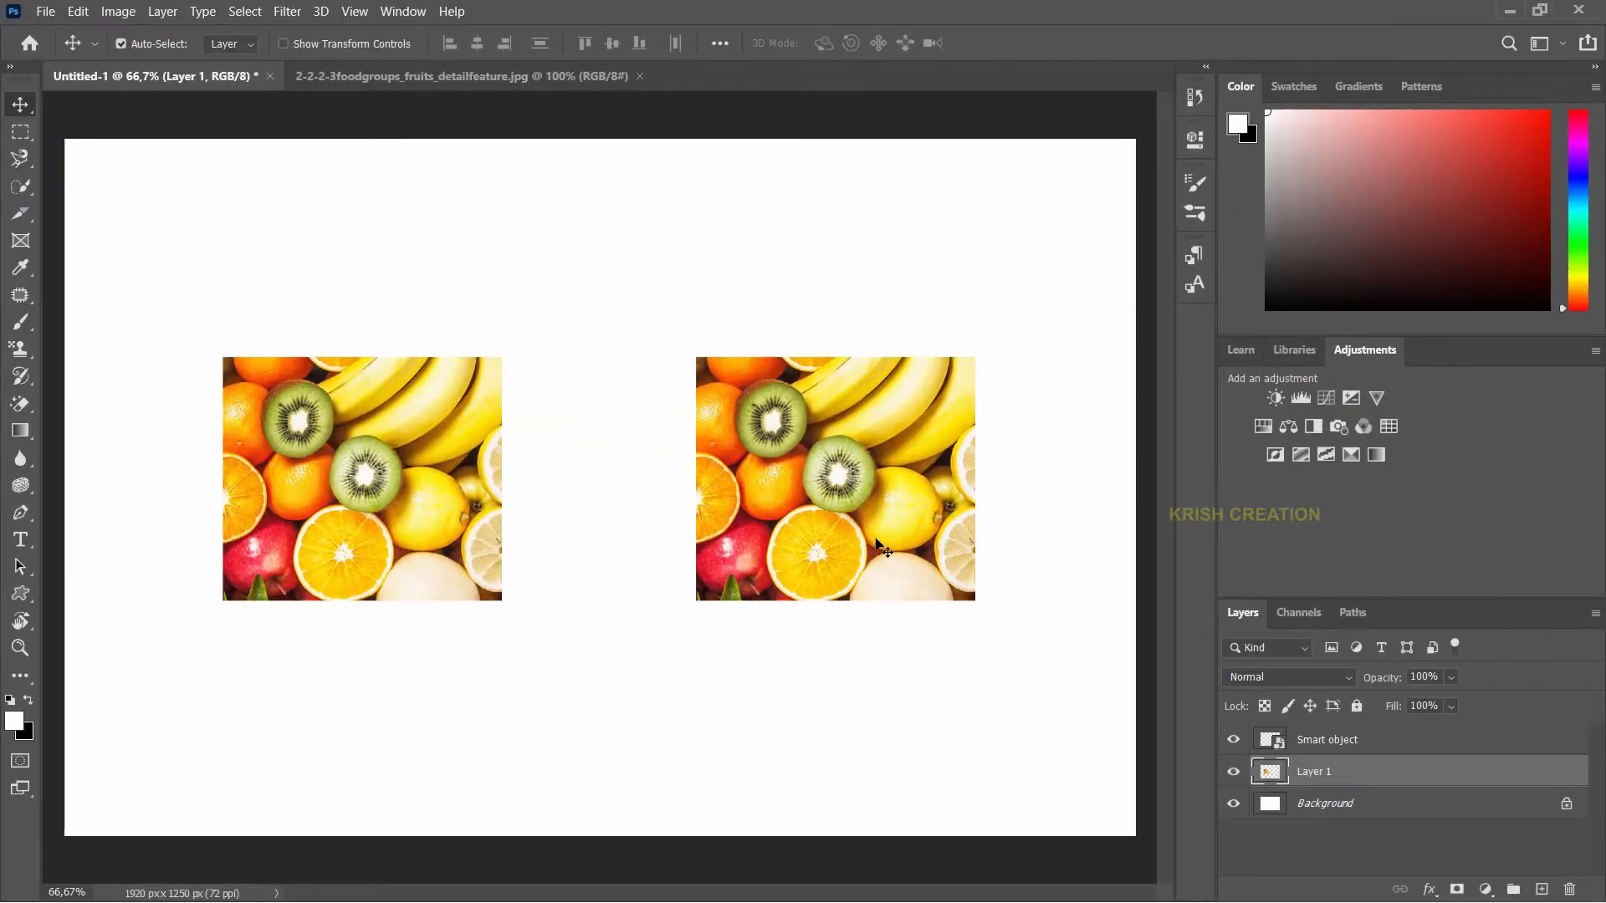
Move the smart object image slightly closer to Layer 1, and scale both layers together down to about 38%.
{"action": "left_click_drag", "start_coordinate": [861, 536], "coordinate": [794, 534]}
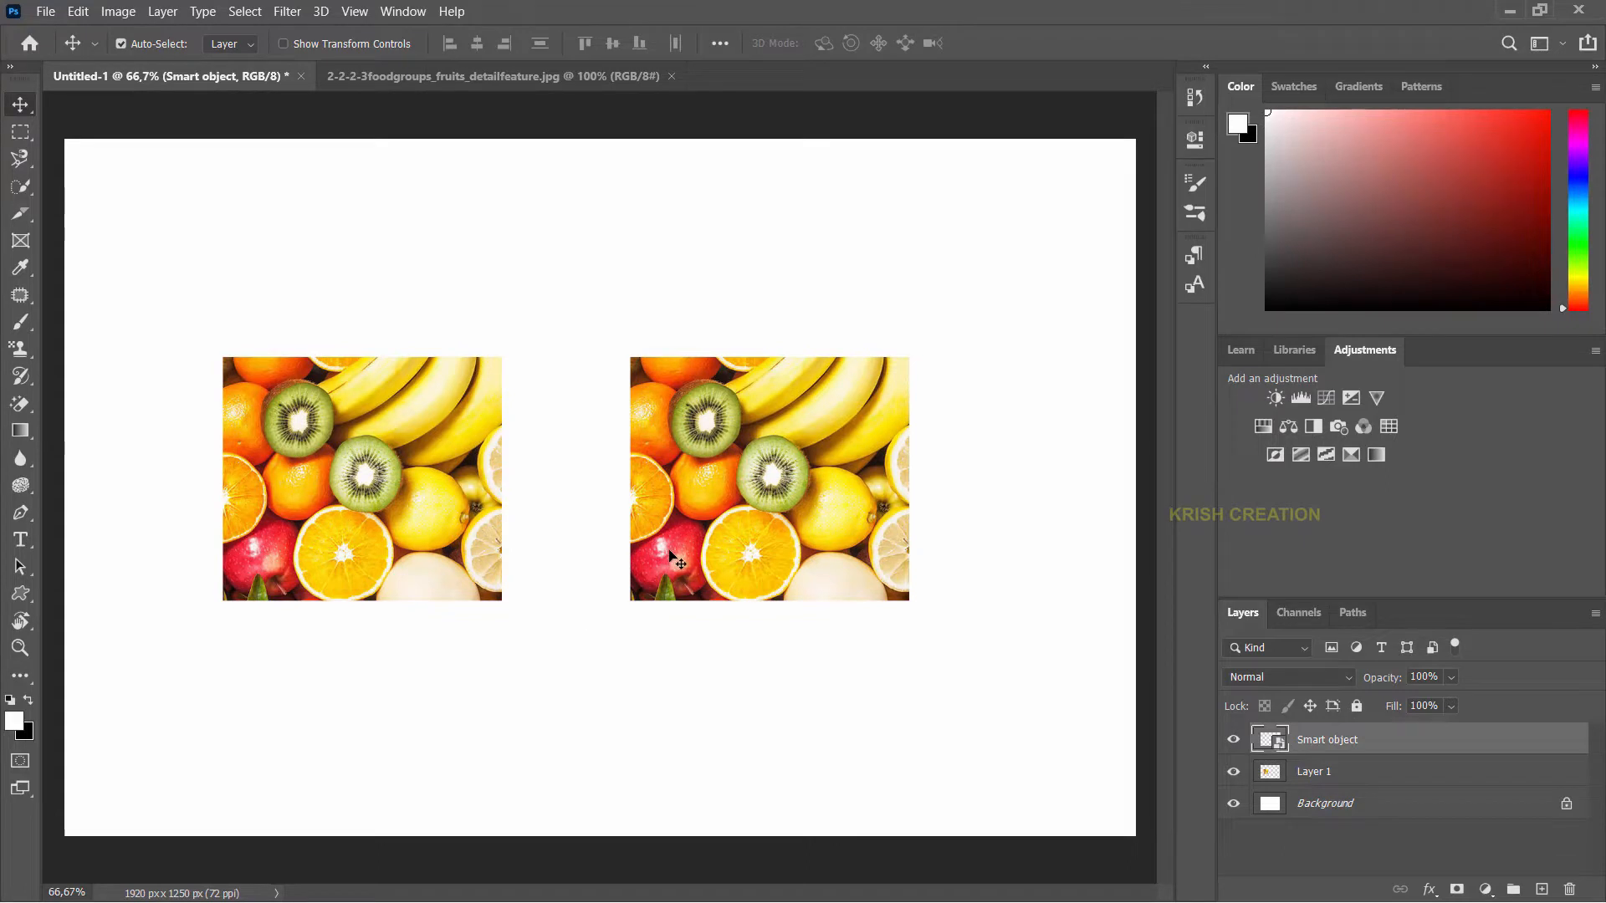
{"action": "left_click", "coordinate": [1321, 771], "text": "shift"}
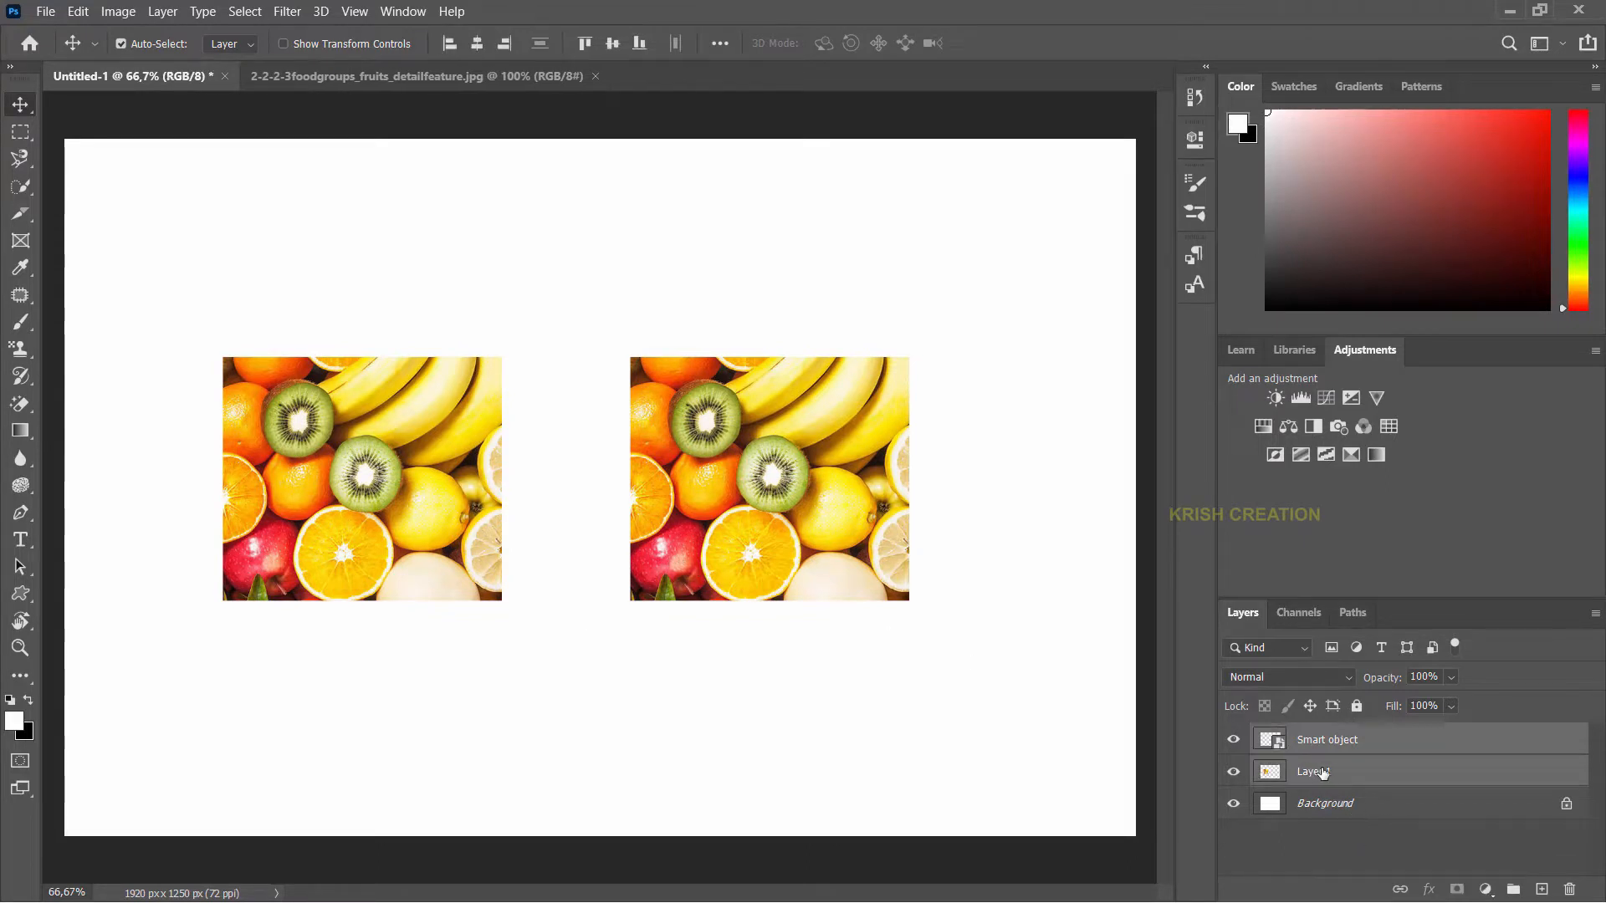
{"action": "key", "text": "ctrl+t"}
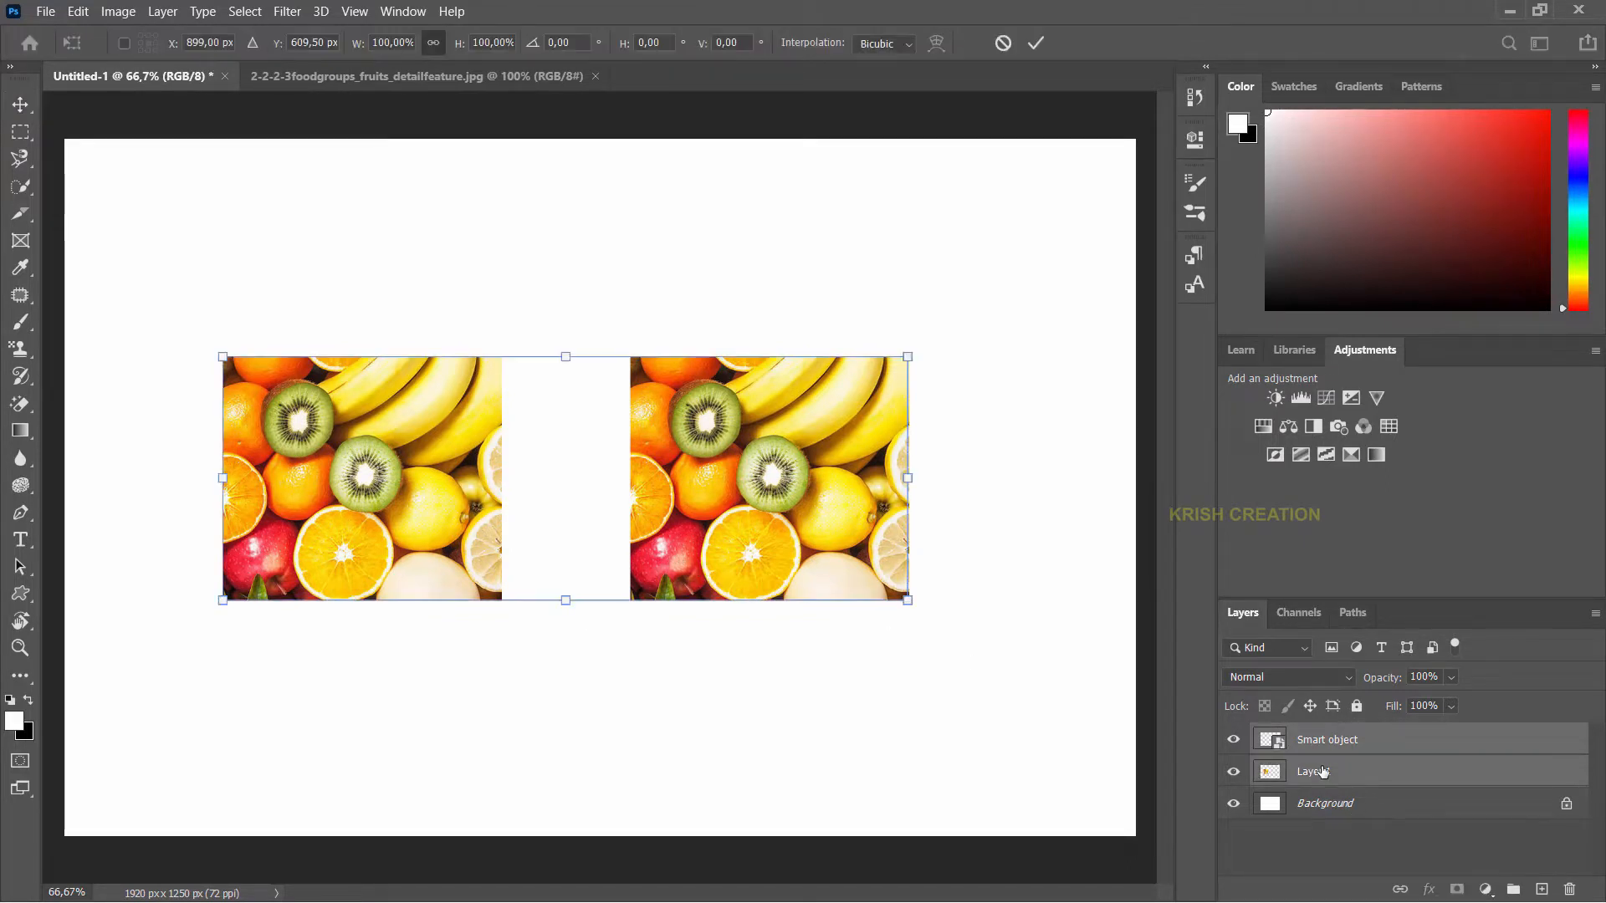
{"action": "left_click_drag", "start_coordinate": [908, 600], "coordinate": [507, 353]}
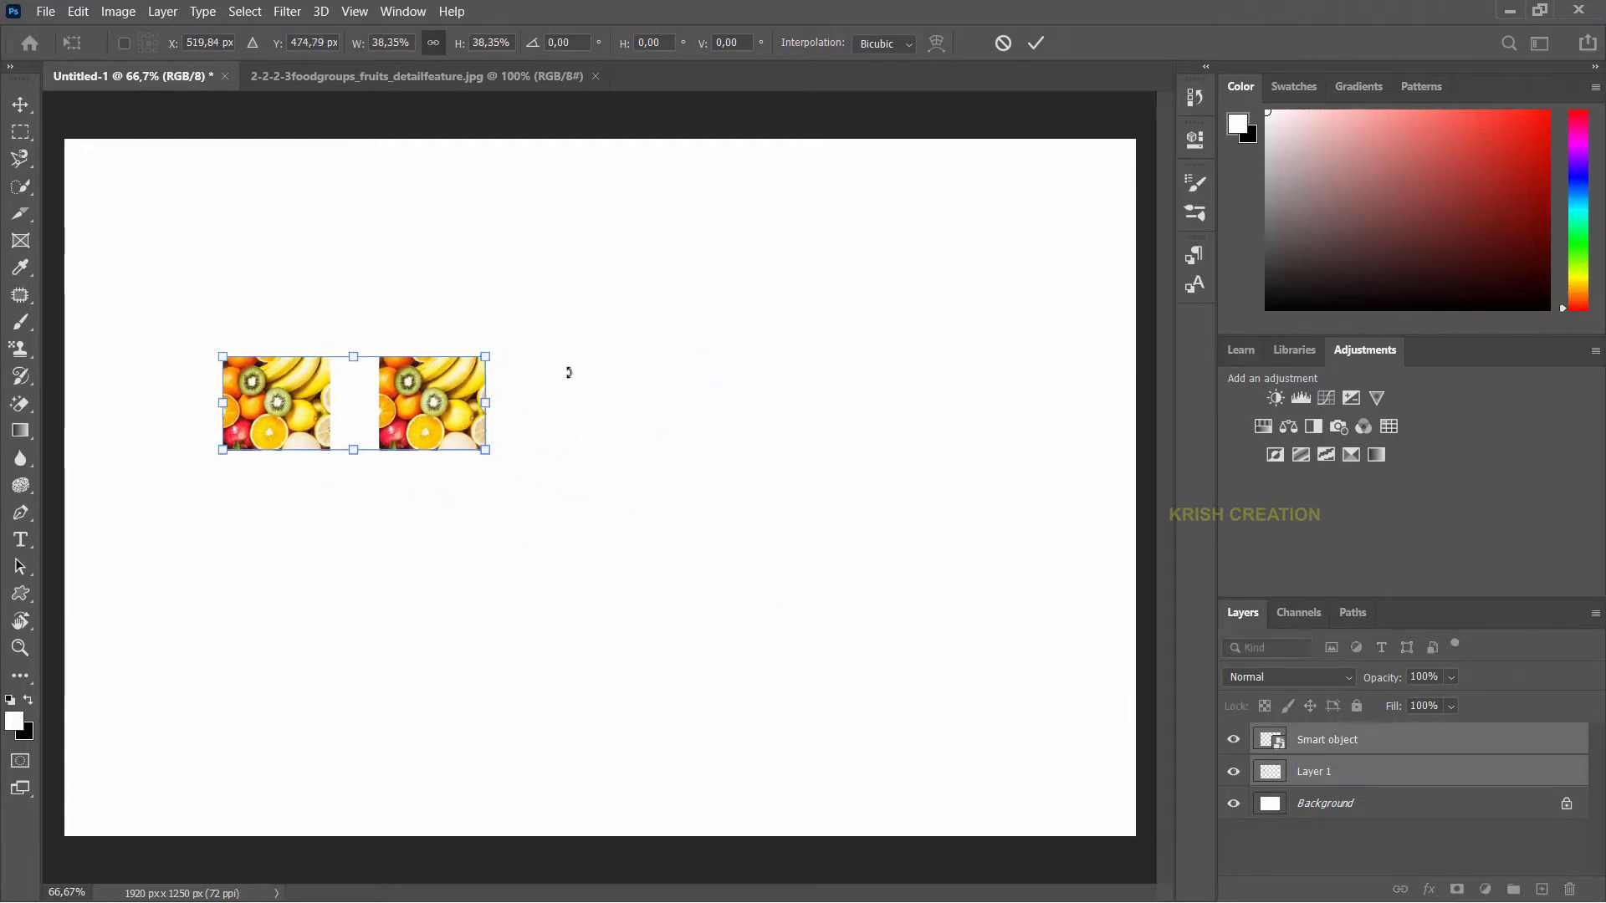
{"action": "left_click", "coordinate": [1032, 44]}
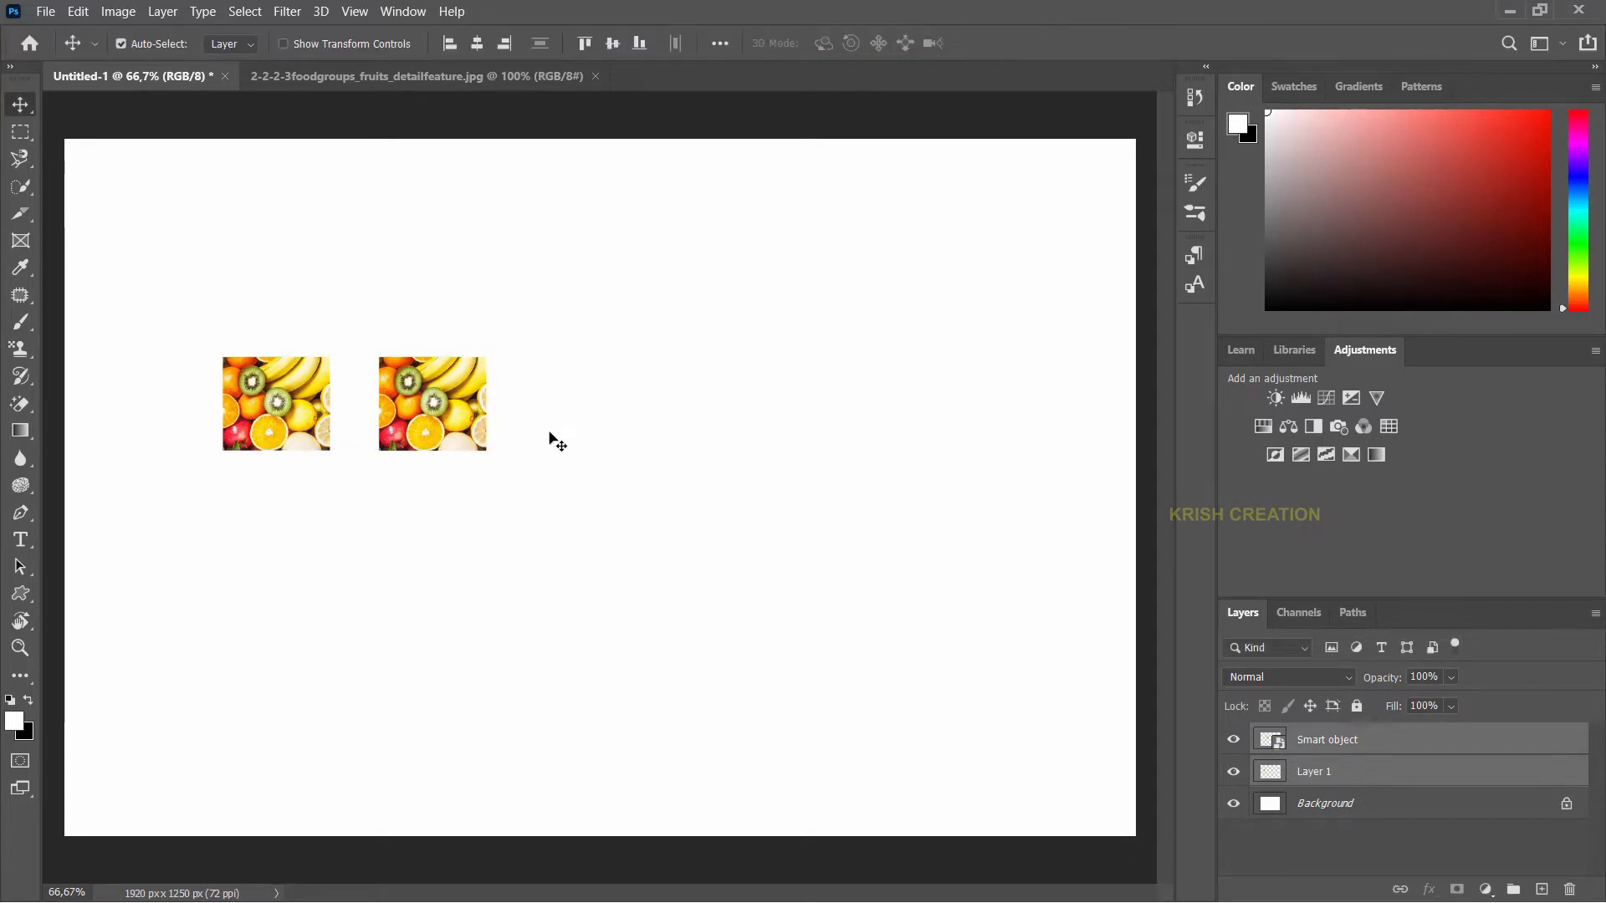
Enlarge both layers together to about 268% and compare their image quality at 100% zoom.
{"action": "key", "text": "ctrl+t"}
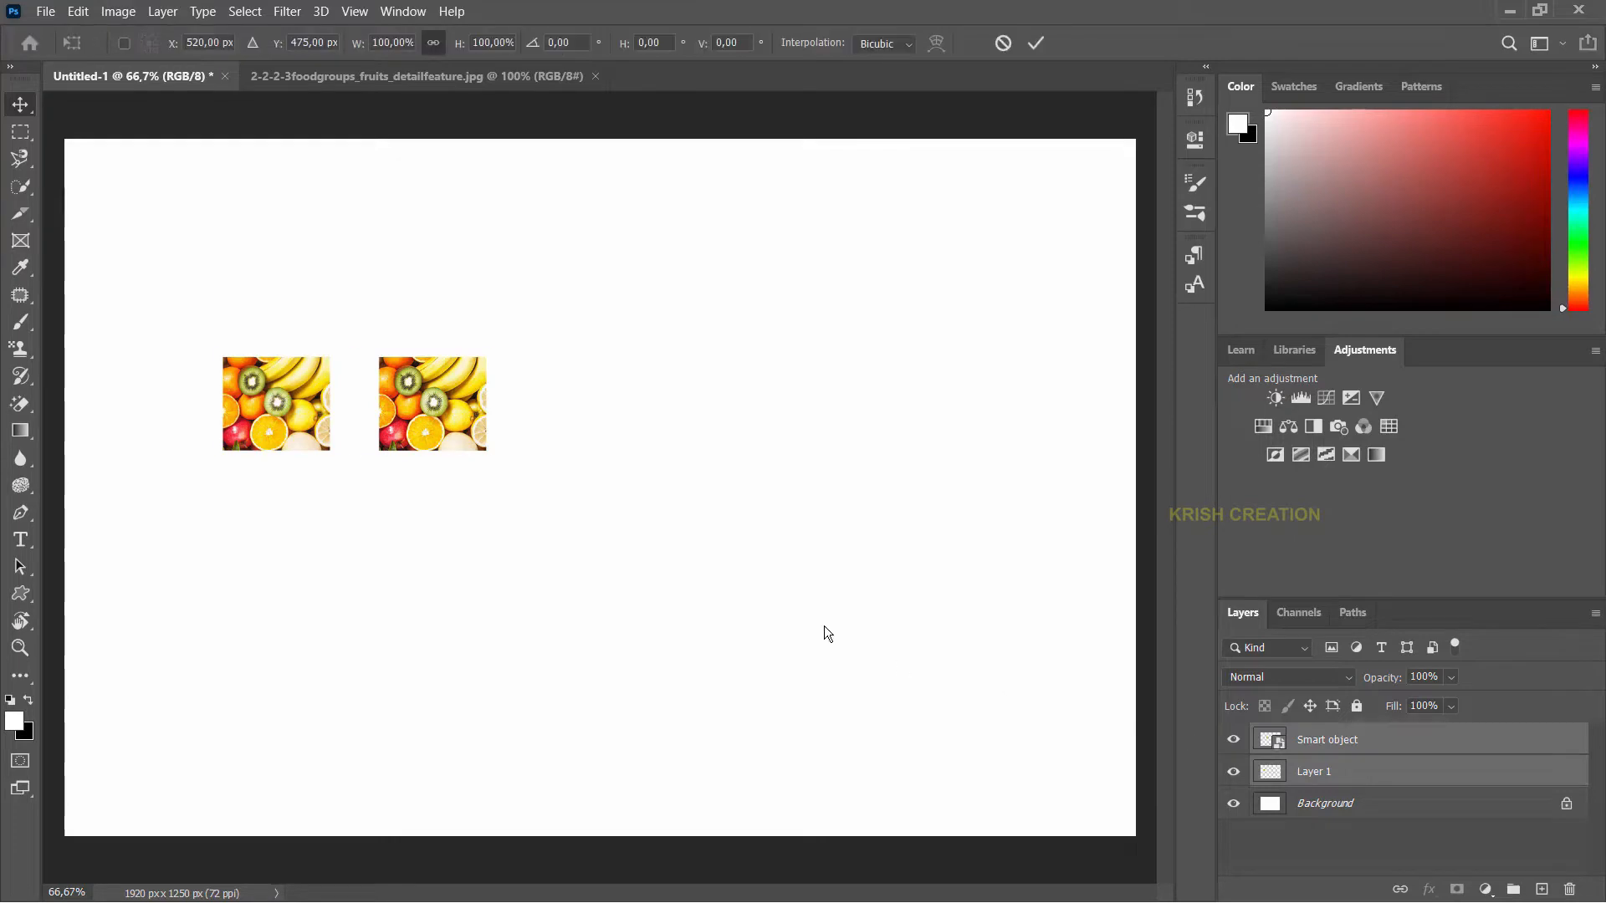
{"action": "left_click_drag", "start_coordinate": [484, 452], "coordinate": [880, 746]}
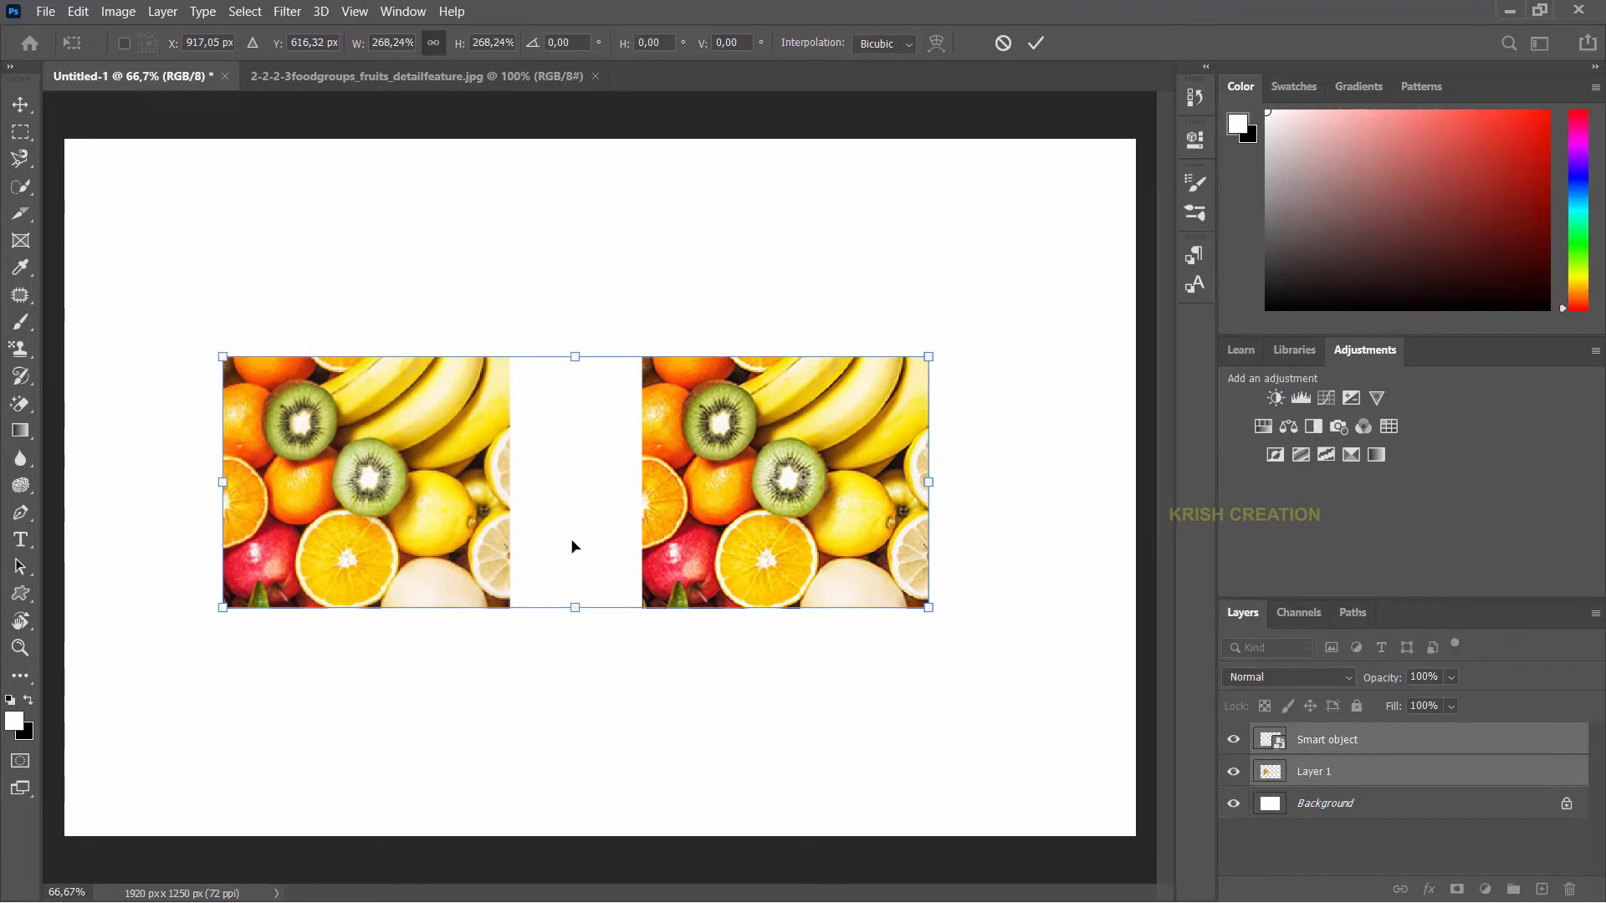
{"action": "left_click", "coordinate": [1036, 43]}
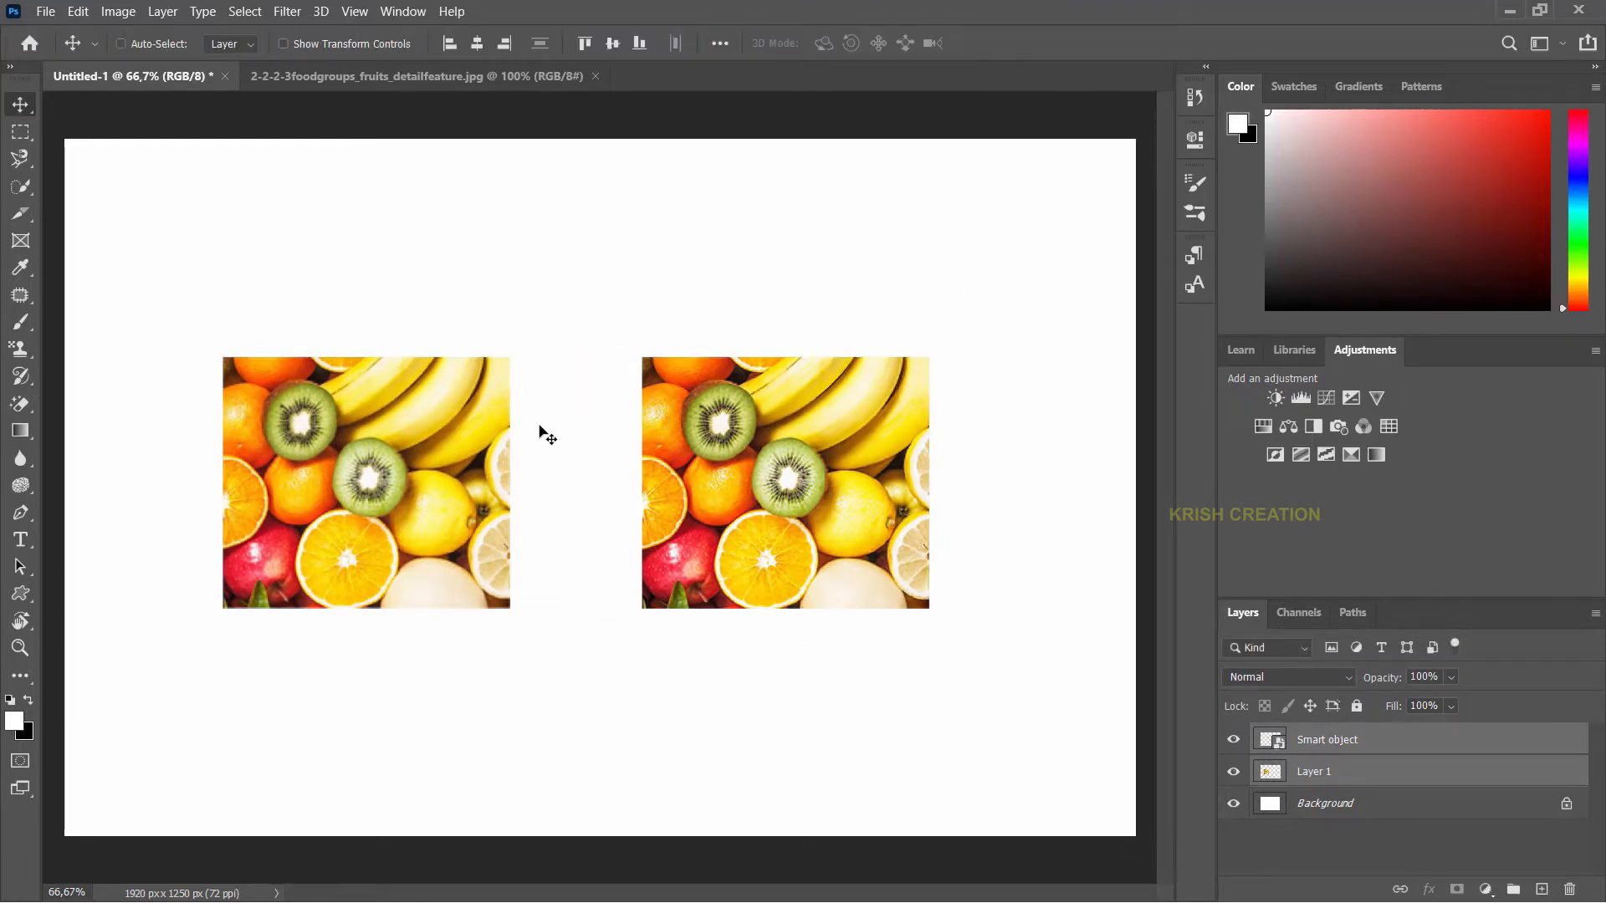
{"action": "key", "text": "ctrl+1"}
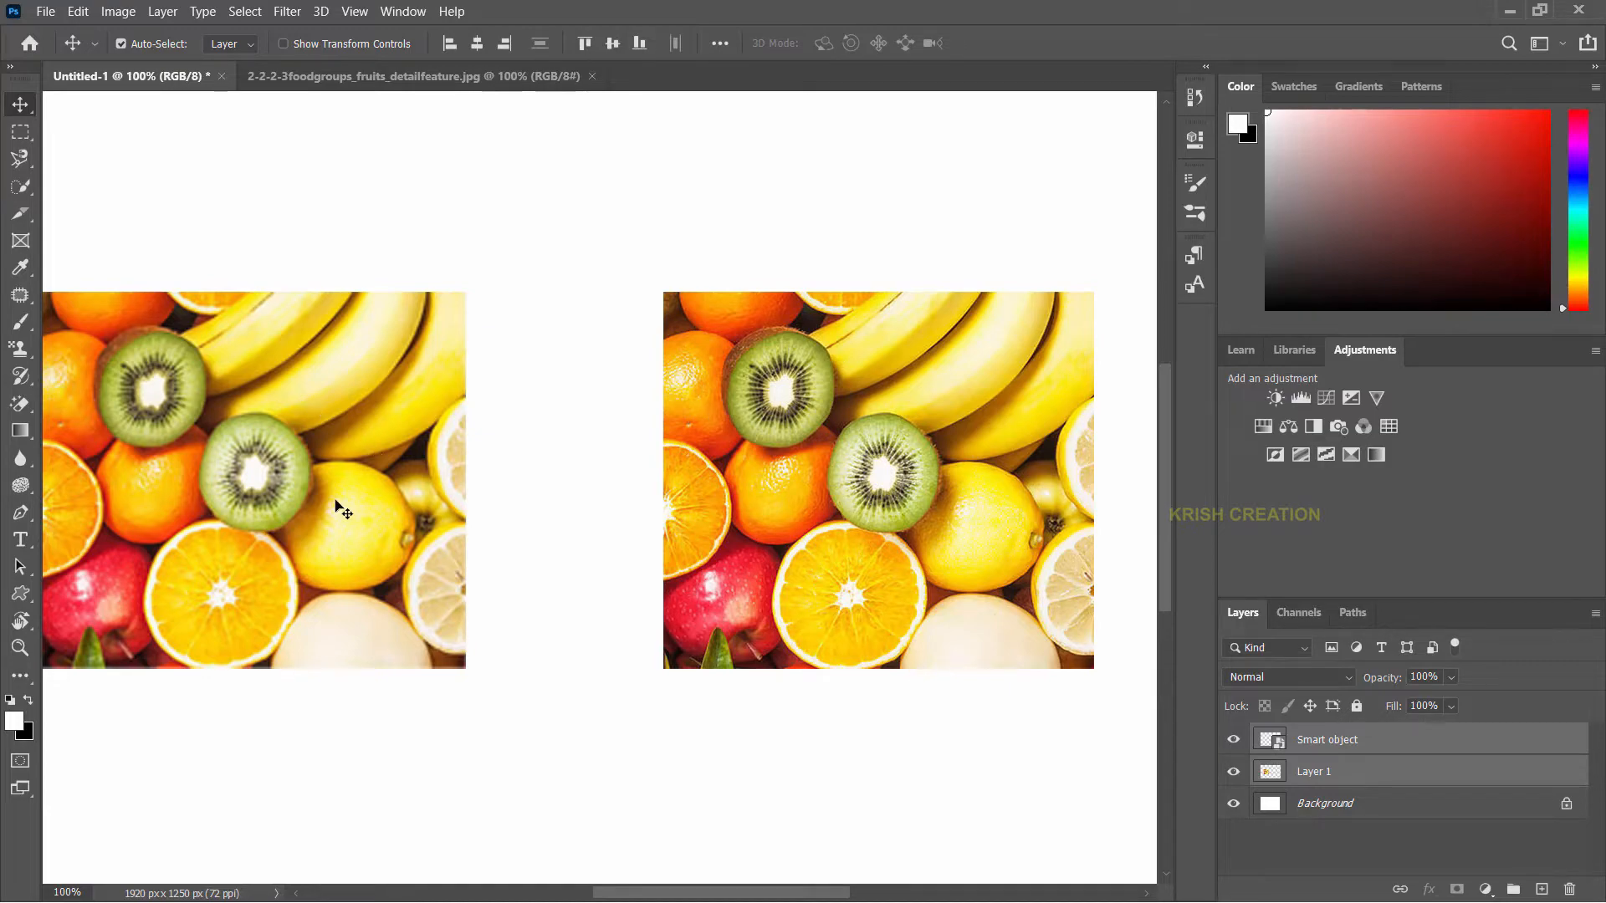
Shift both images and move Layer 1 closer to the smart object image to compare their quality side by side.
{"action": "left_click_drag", "start_coordinate": [336, 500], "coordinate": [538, 524]}
{"action": "left_click", "coordinate": [564, 706]}
{"action": "left_click_drag", "start_coordinate": [742, 735], "coordinate": [689, 729]}
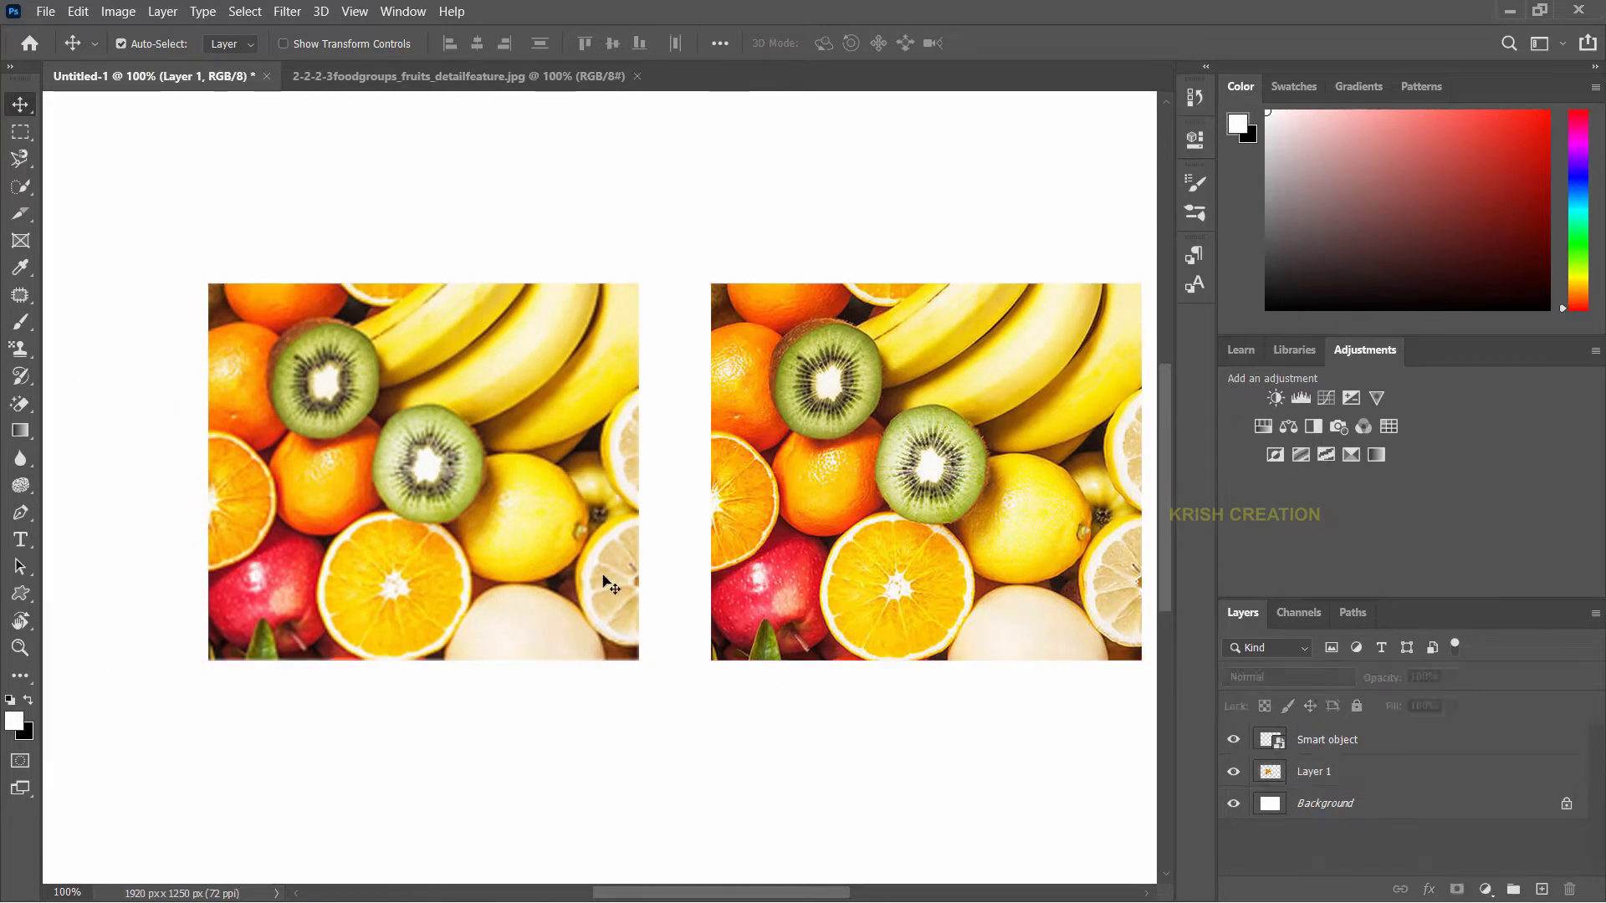
{"action": "left_click_drag", "start_coordinate": [615, 898], "coordinate": [628, 896]}
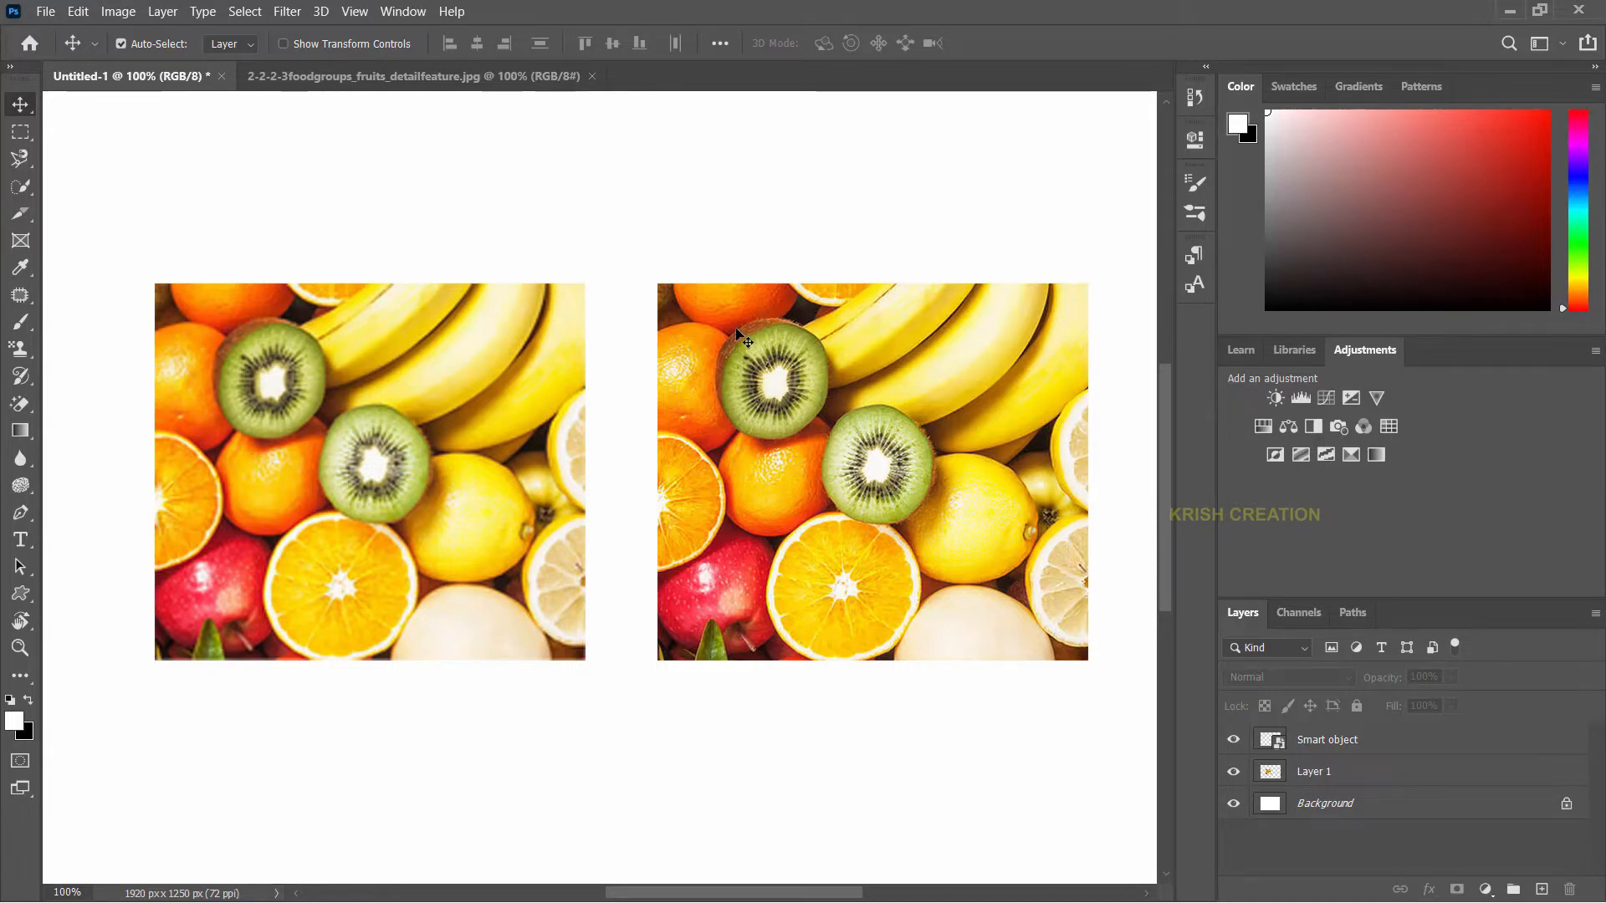
{"action": "left_click", "coordinate": [871, 540]}
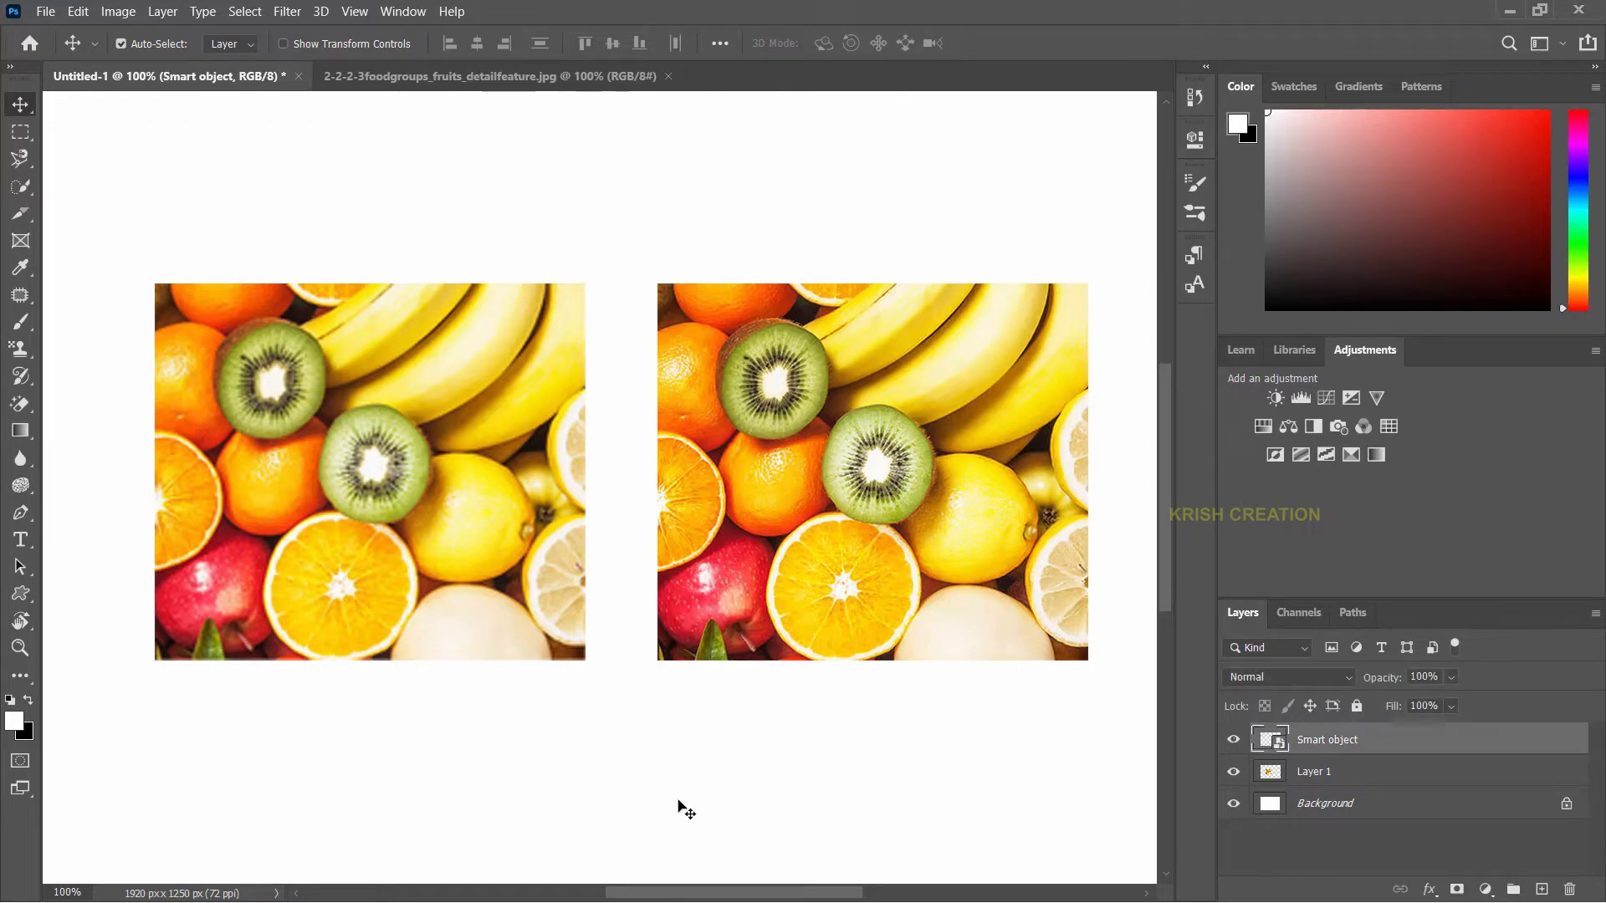
Undo the recent moves and the scaling of both layers, and move Layer 1 closer to the smart object image.
{"action": "key", "text": "ctrl+z"}
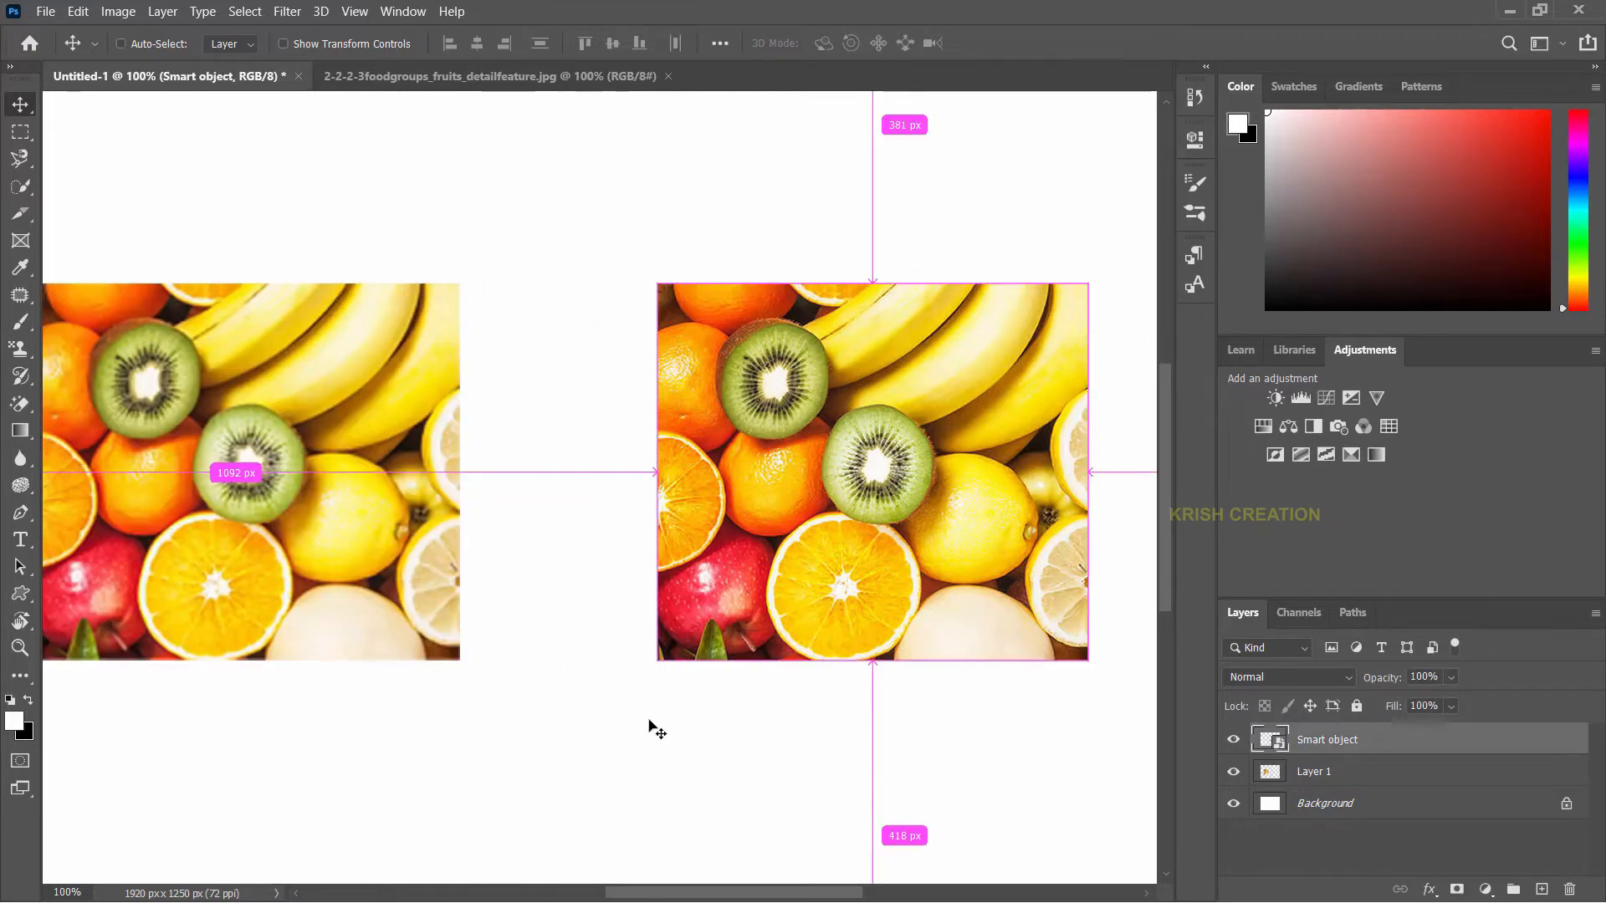
{"action": "key", "text": "ctrl+z"}
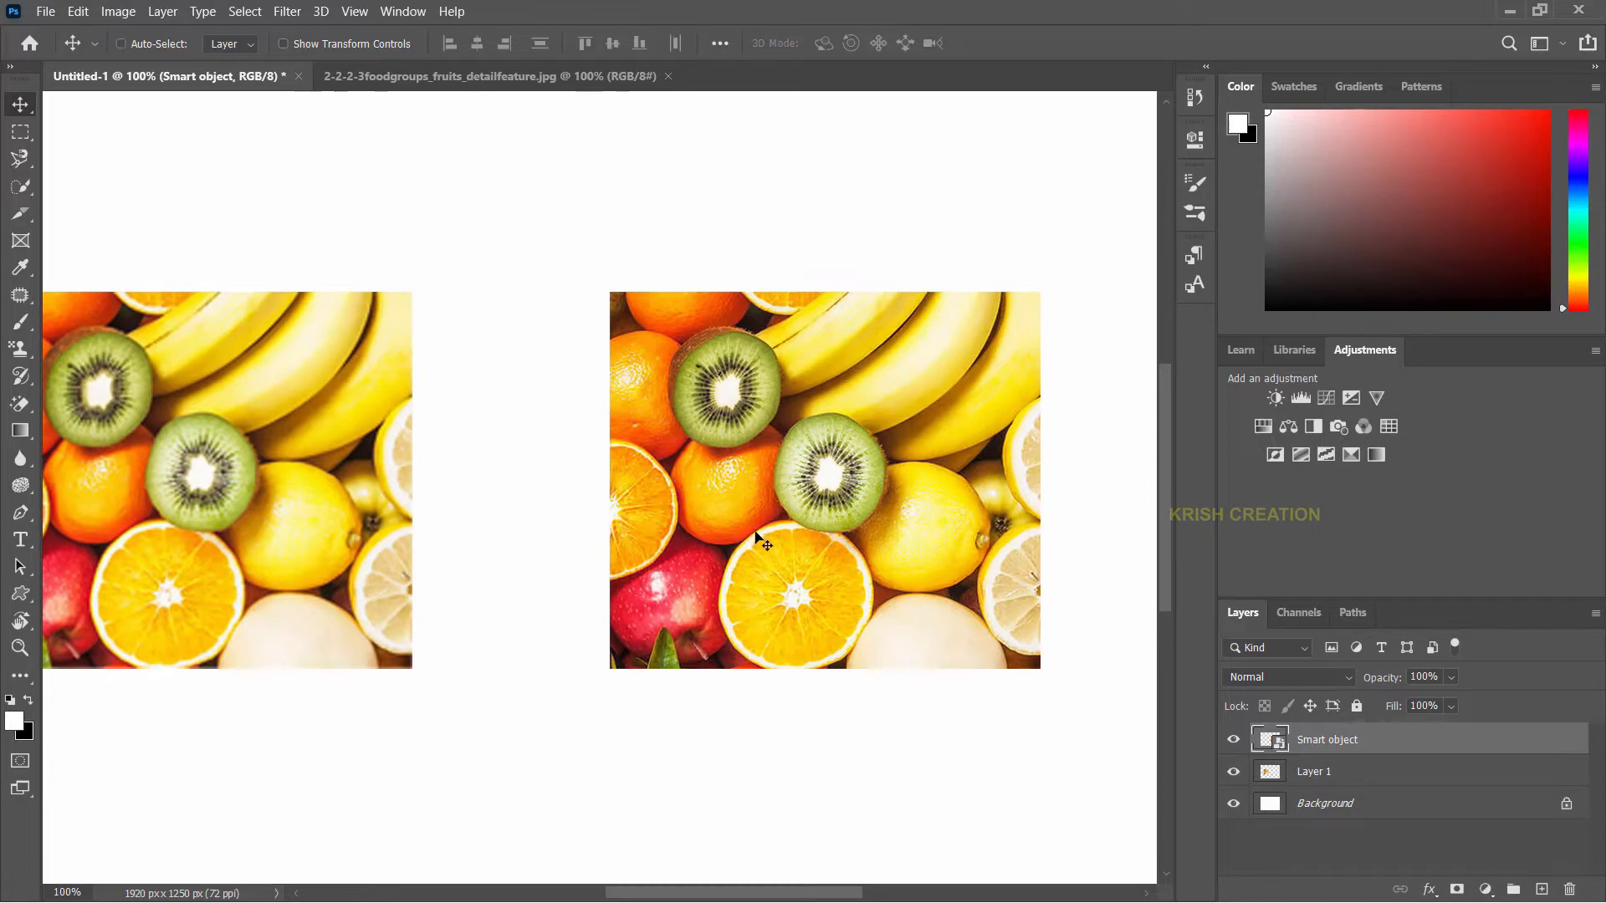
{"action": "key", "text": "ctrl+z"}
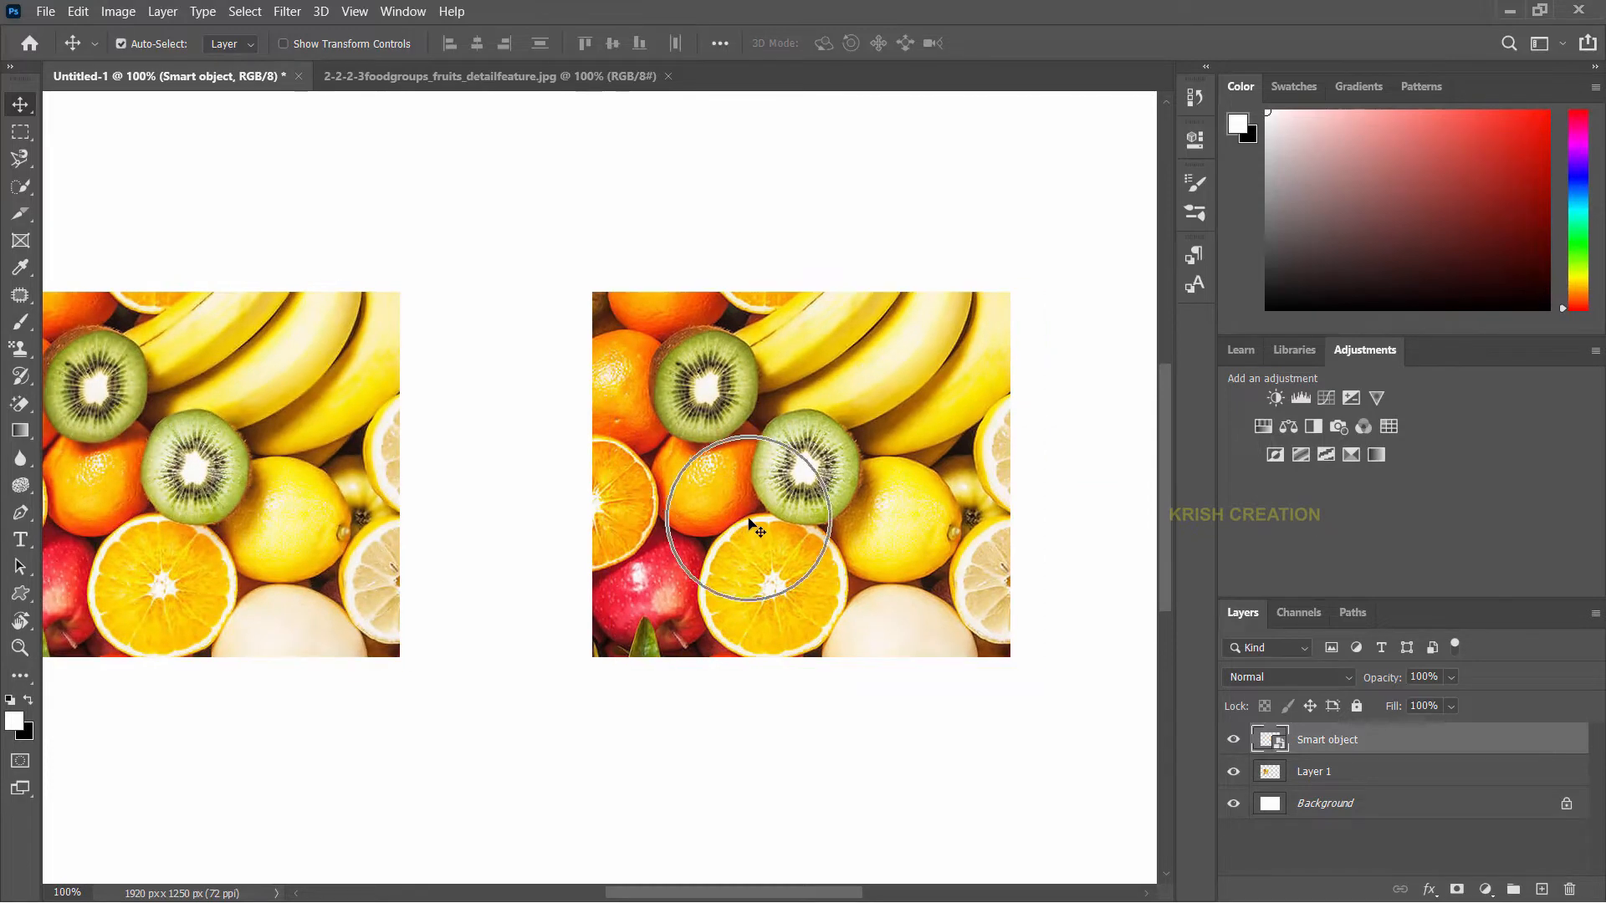
{"action": "left_click_drag", "start_coordinate": [350, 560], "coordinate": [454, 574]}
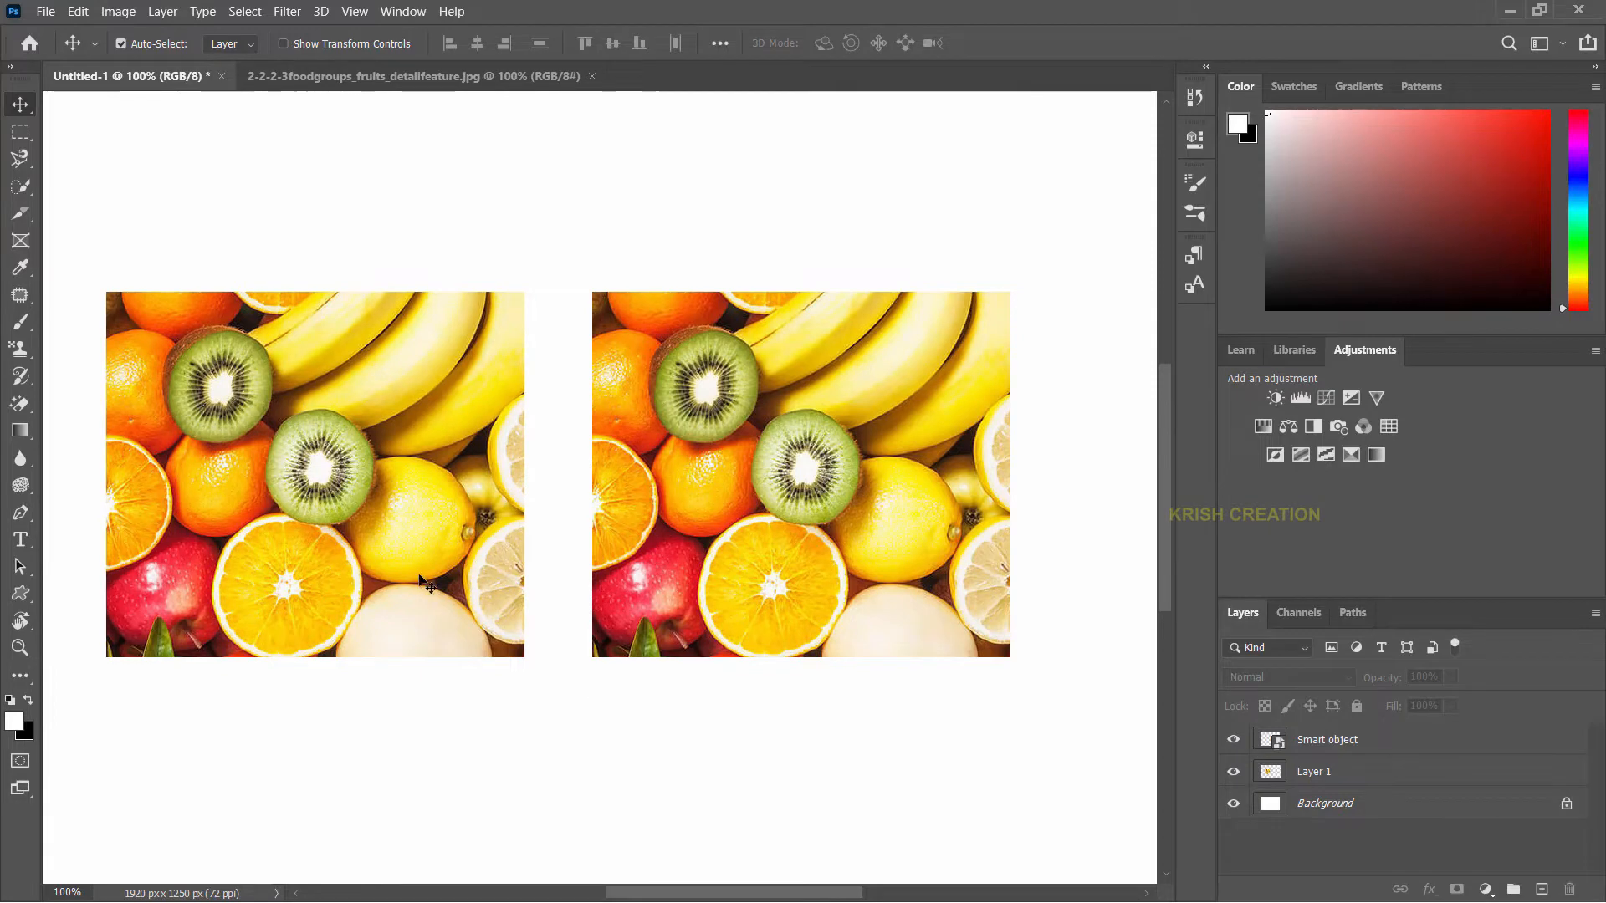
{"action": "left_click", "coordinate": [420, 572]}
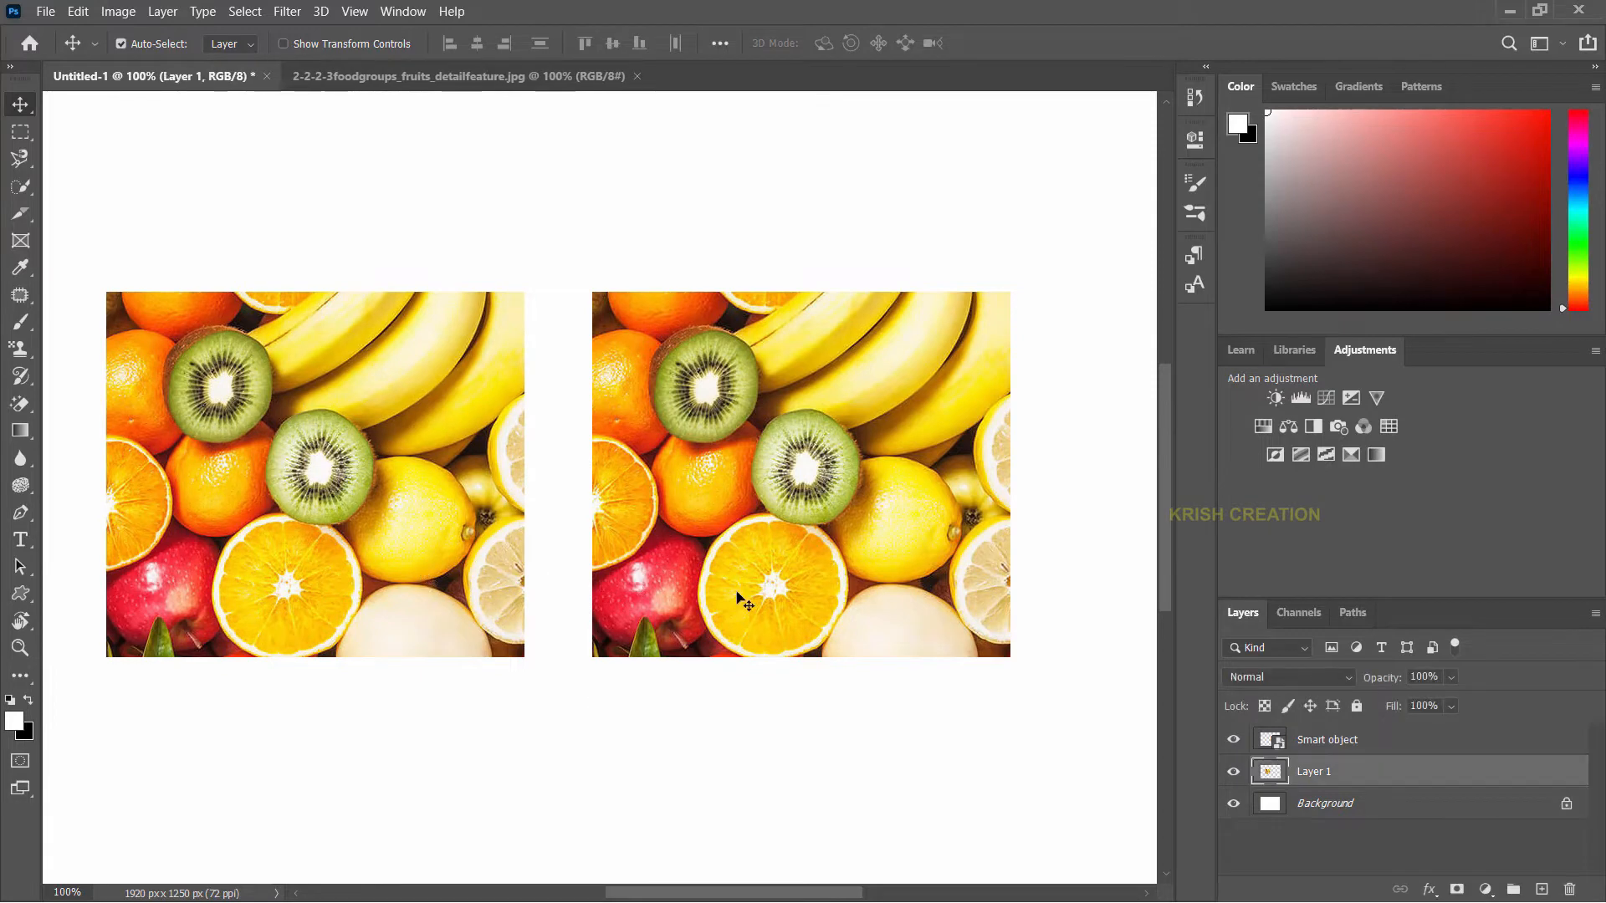
{"action": "left_click", "coordinate": [793, 522]}
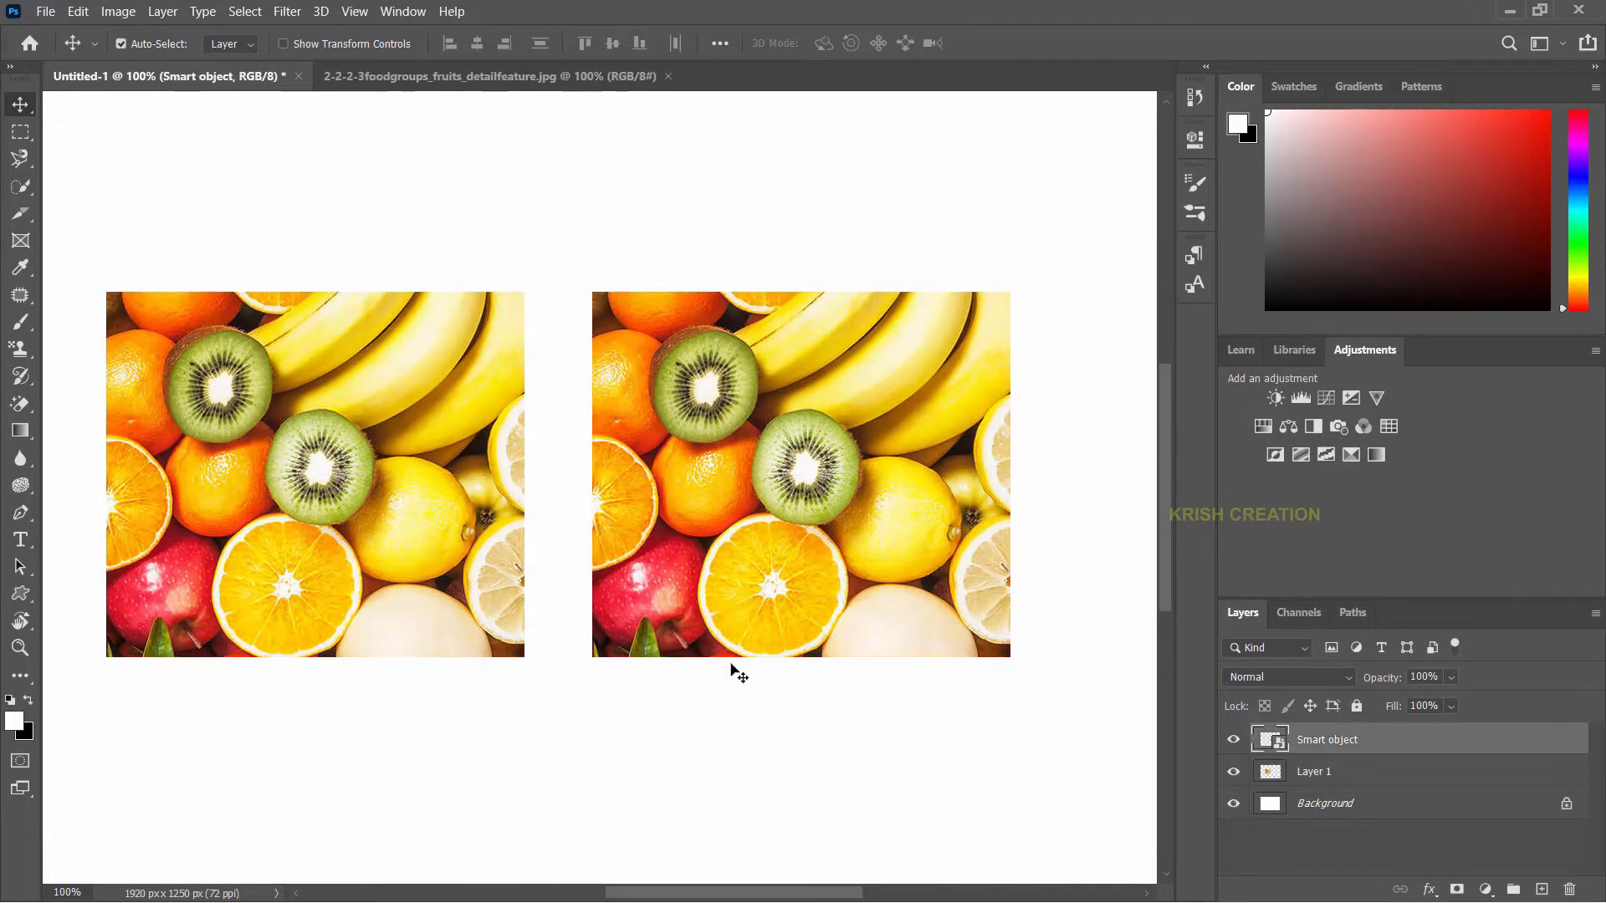
Apply a Gaussian Blur with a radius of 5 pixels to Layer 1.
{"action": "left_click", "coordinate": [366, 576]}
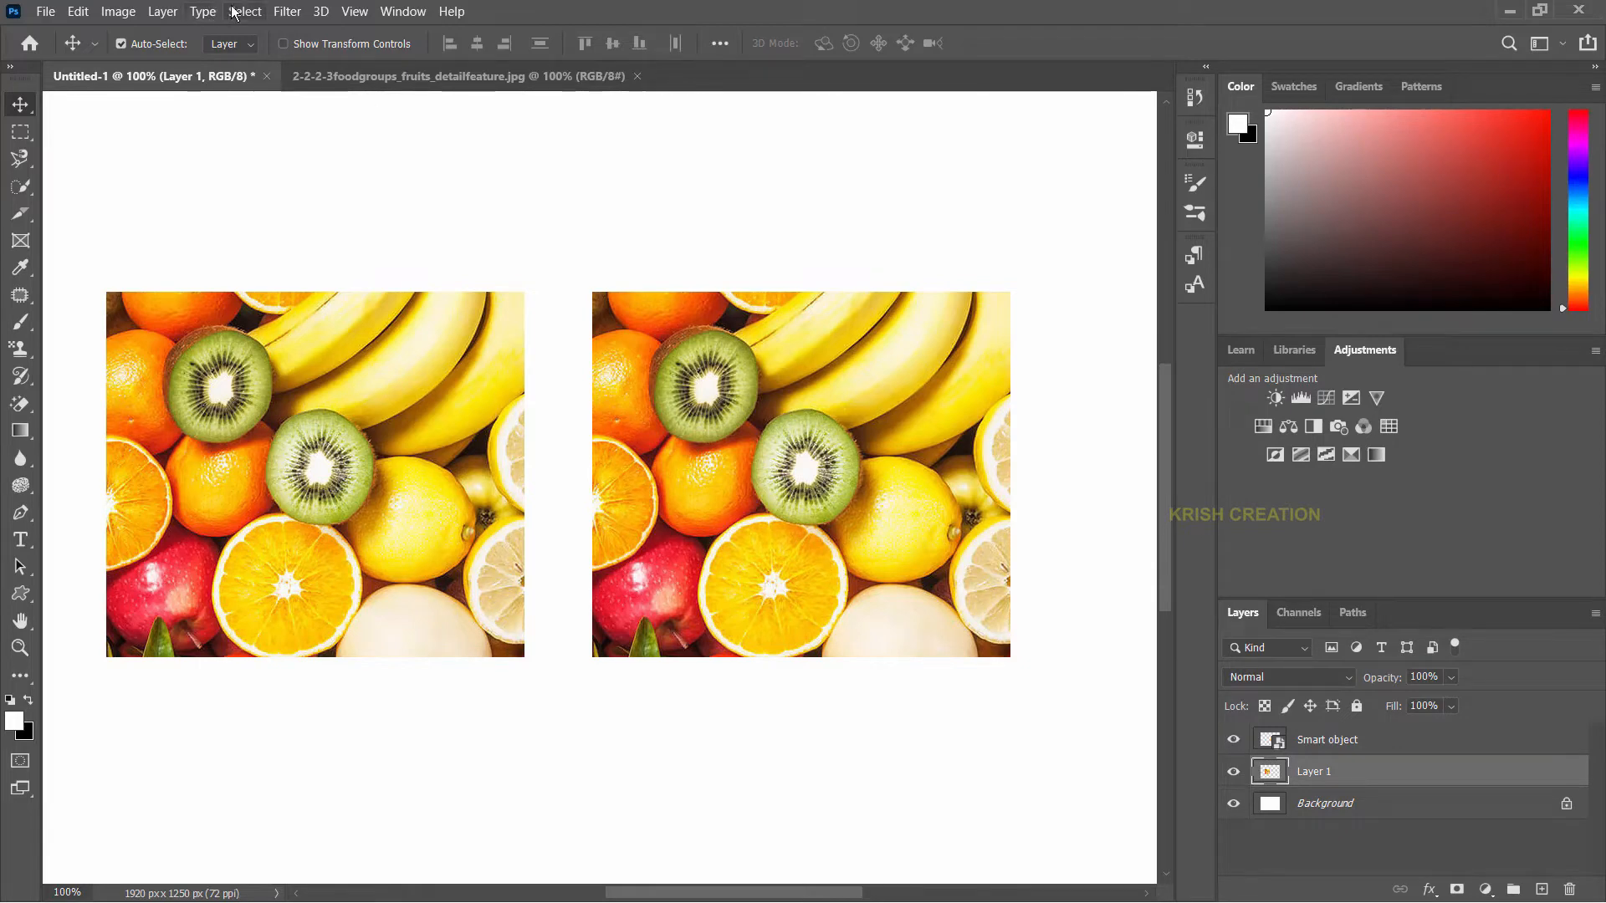
{"action": "left_click", "coordinate": [287, 11]}
{"action": "mouse_move", "coordinate": [478, 237]}
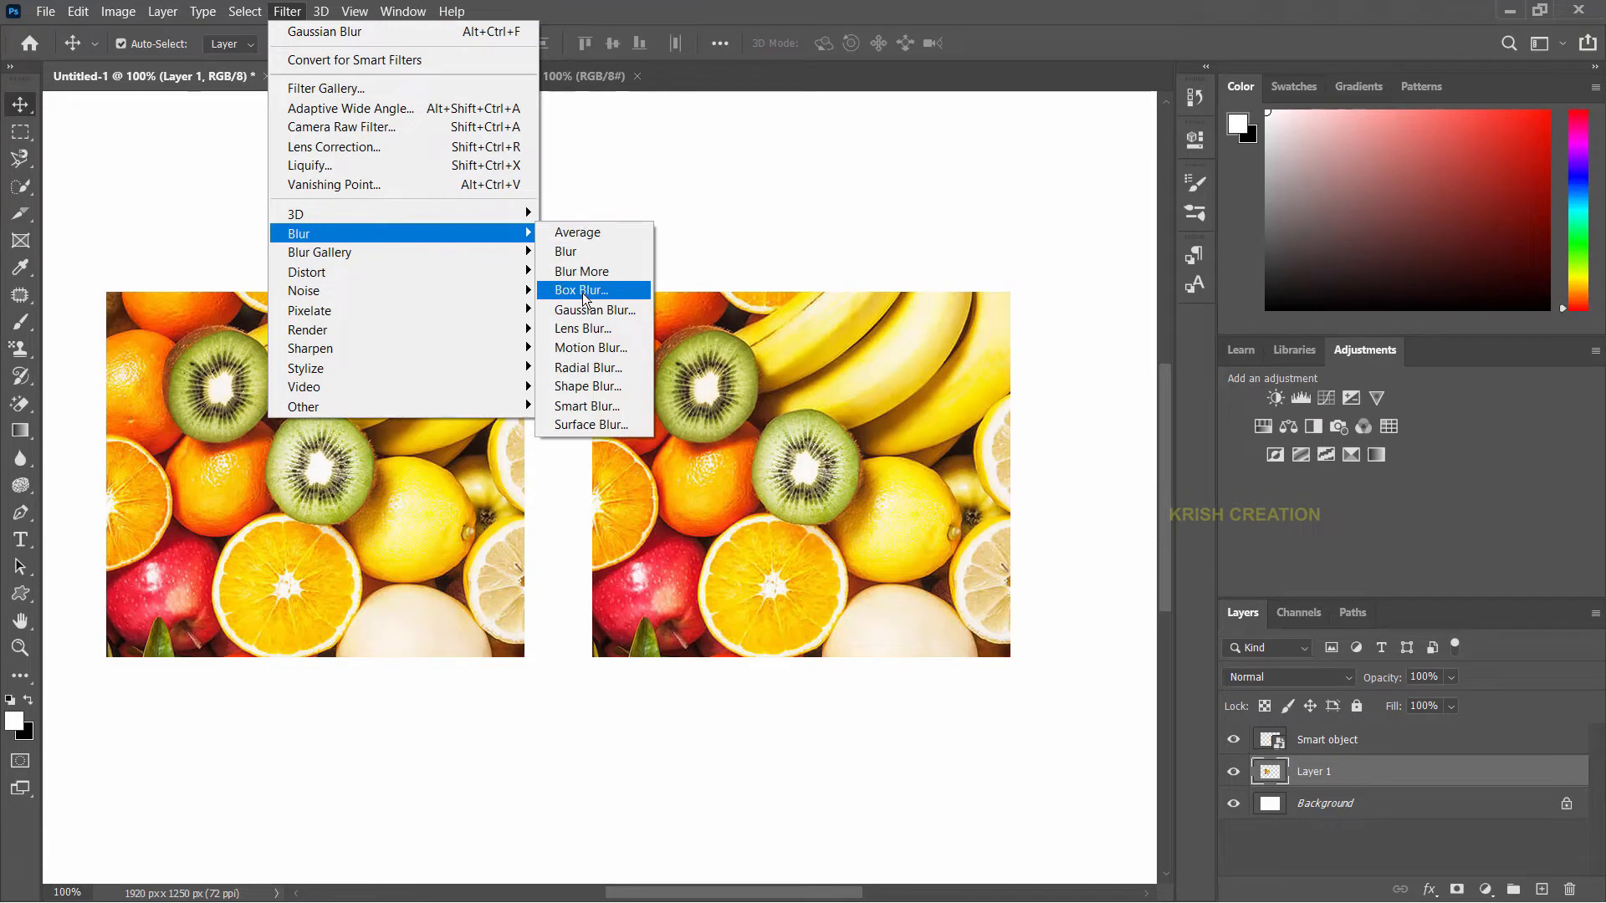
{"action": "left_click", "coordinate": [581, 311]}
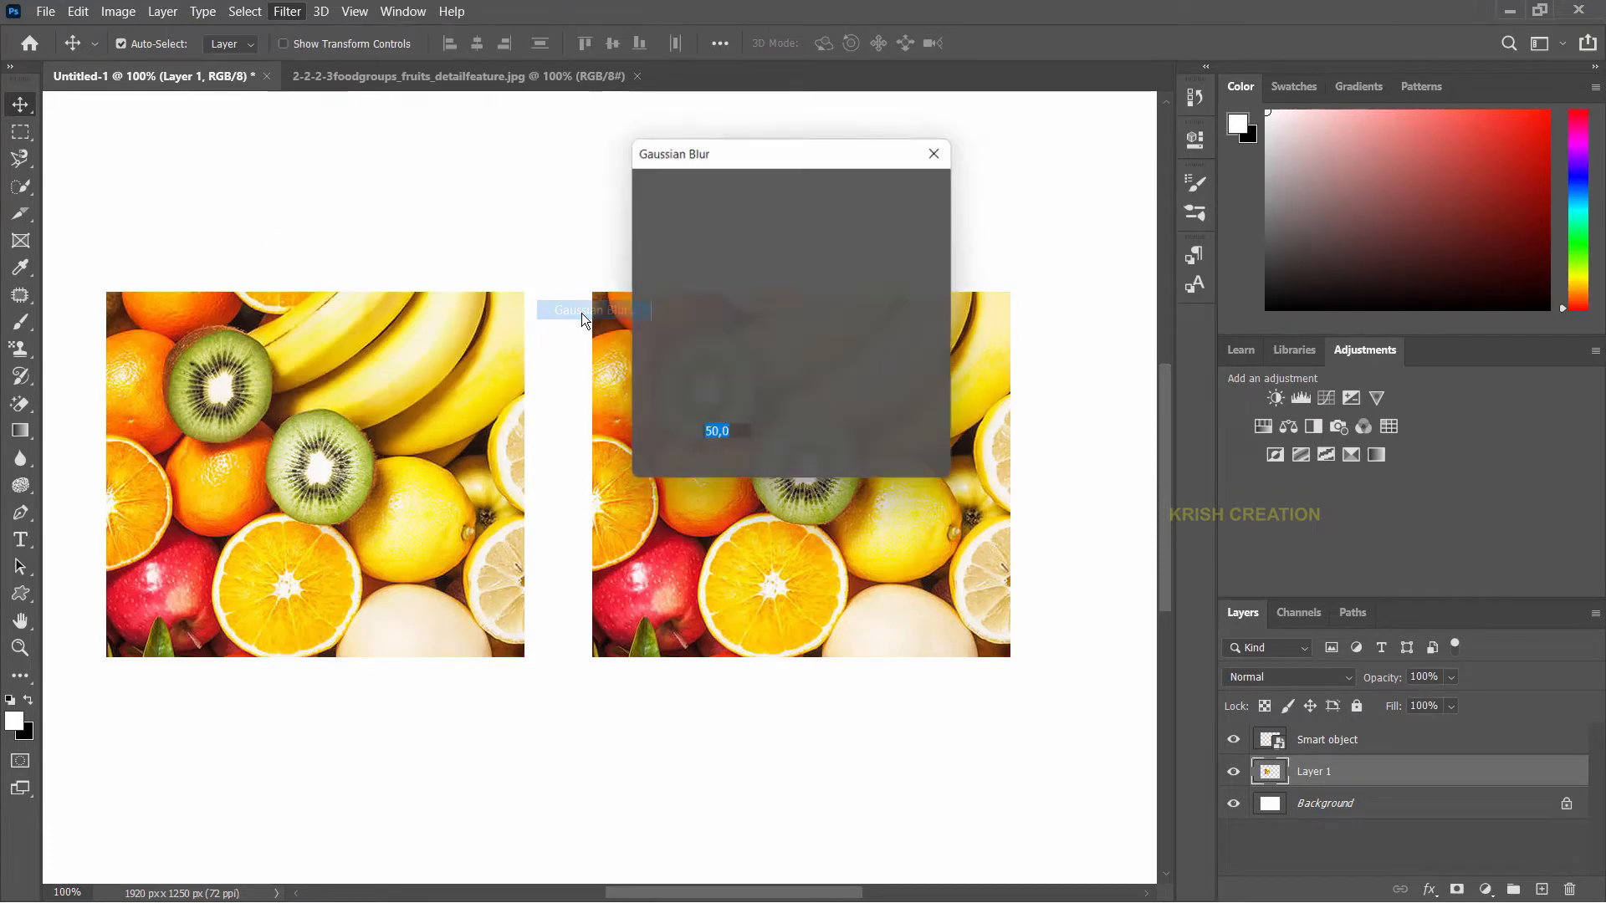
{"action": "type", "text": "5"}
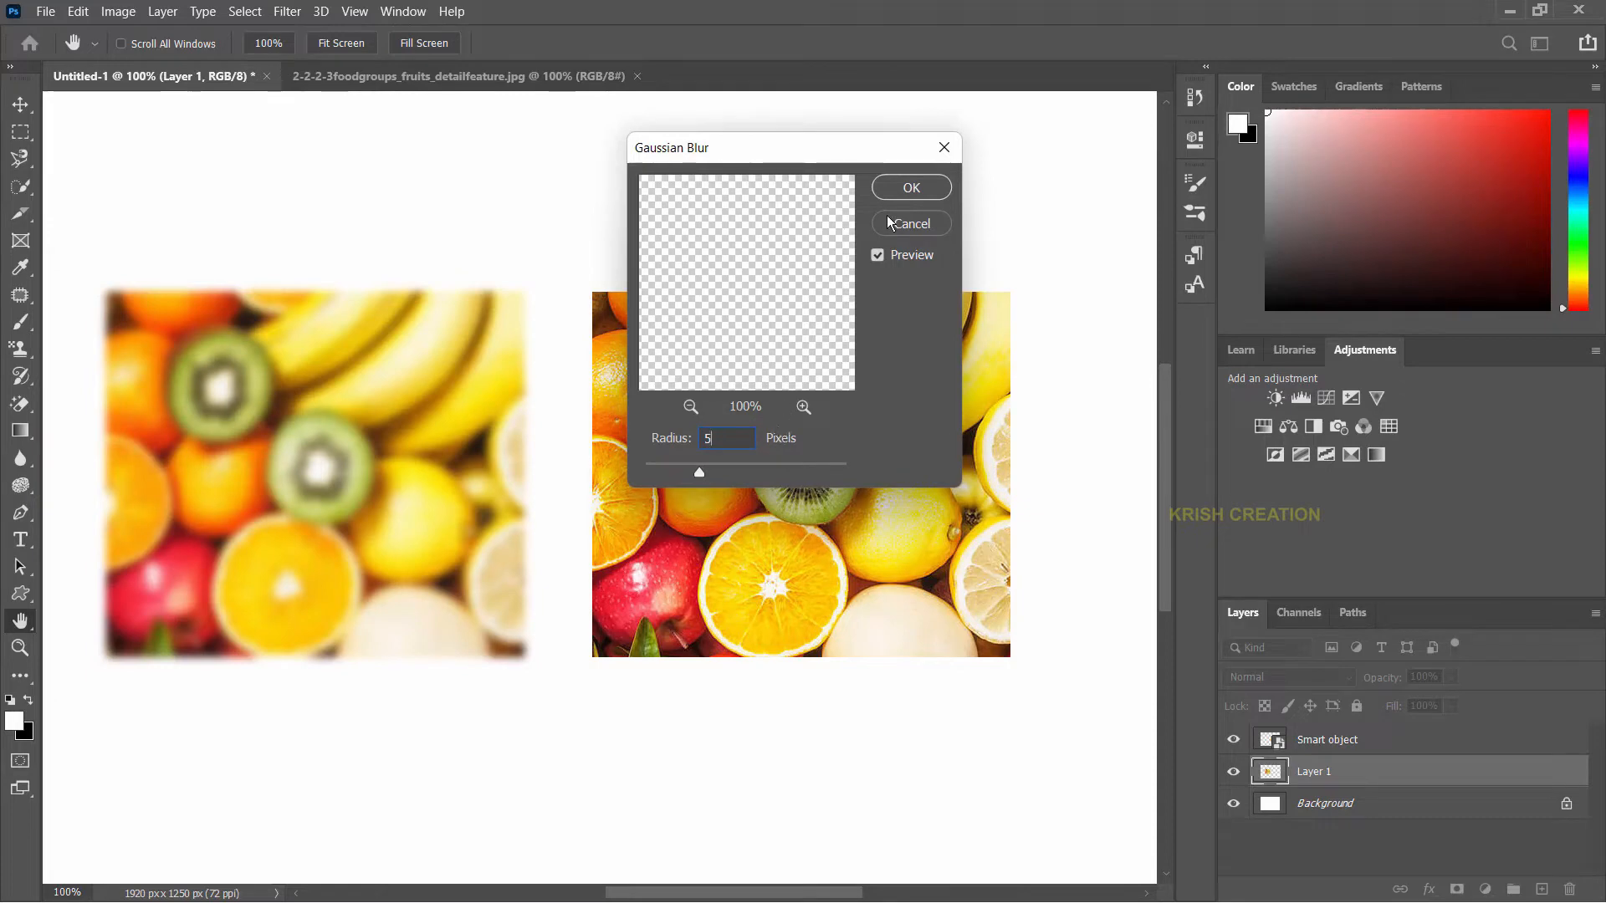
{"action": "left_click", "coordinate": [892, 188]}
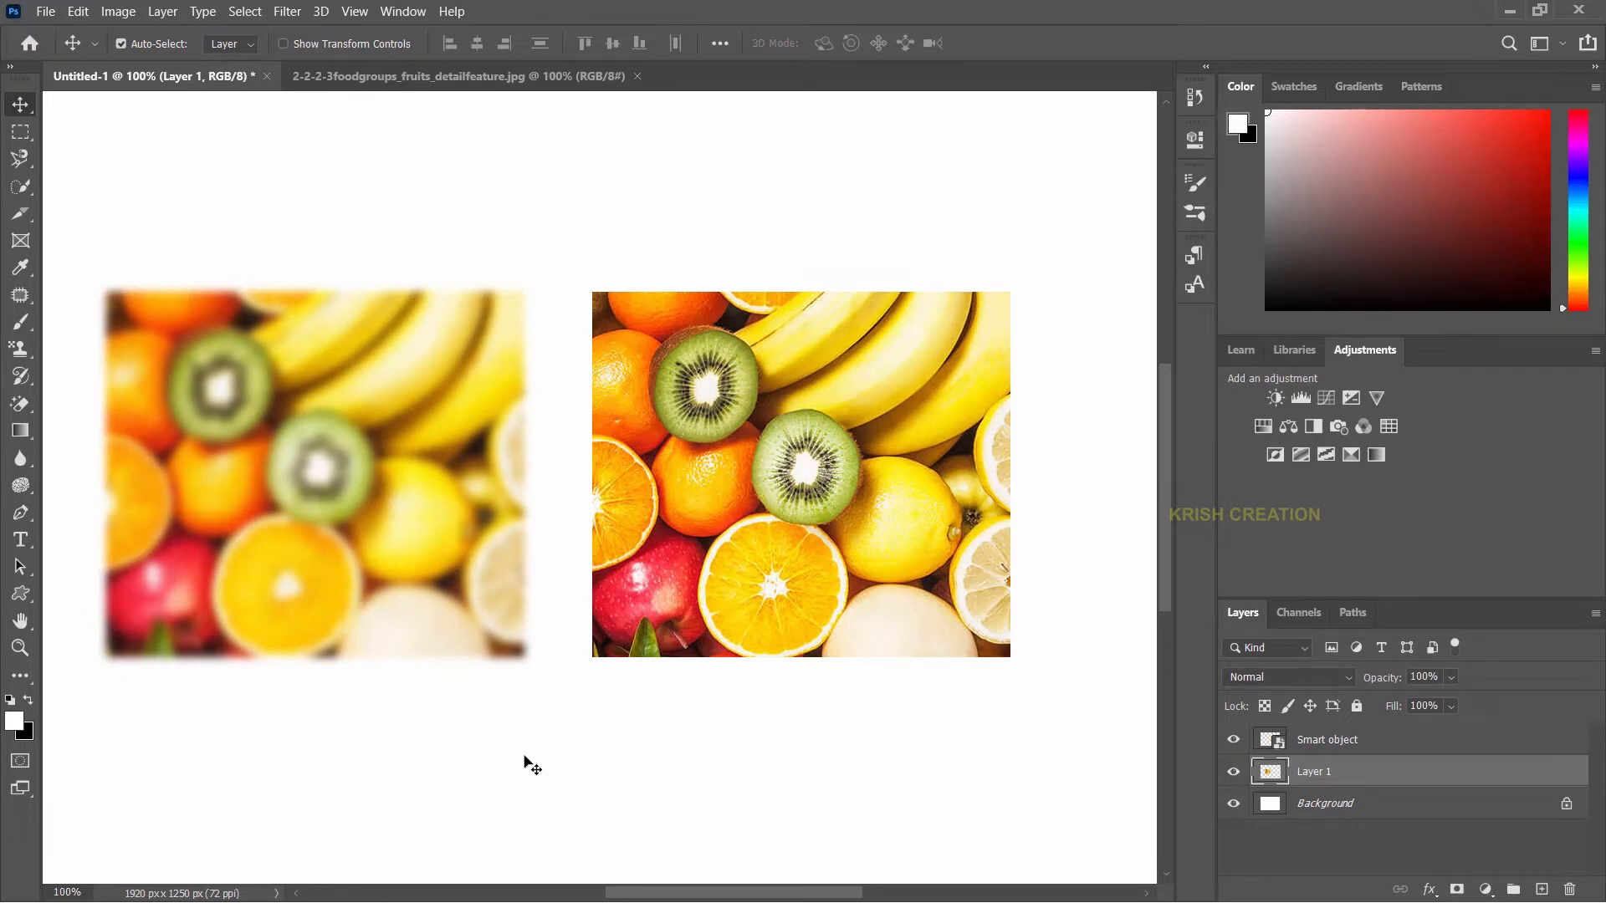
Apply a Gaussian Blur with a radius of 5 pixels to the Smart object layer.
{"action": "left_click", "coordinate": [1311, 744]}
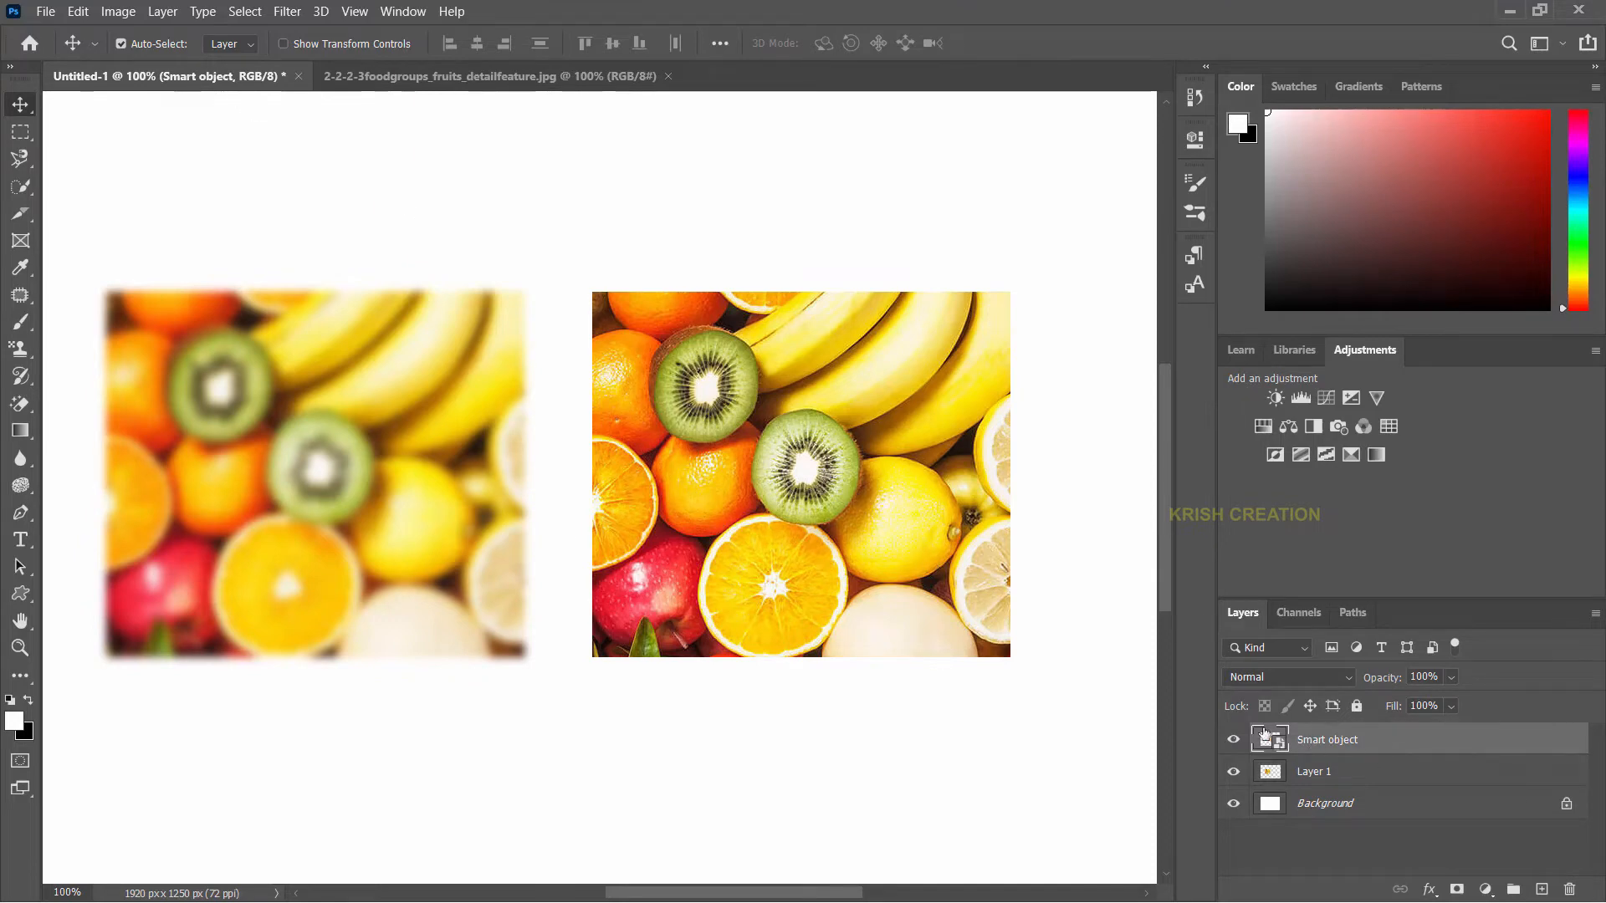
{"action": "left_click", "coordinate": [280, 13]}
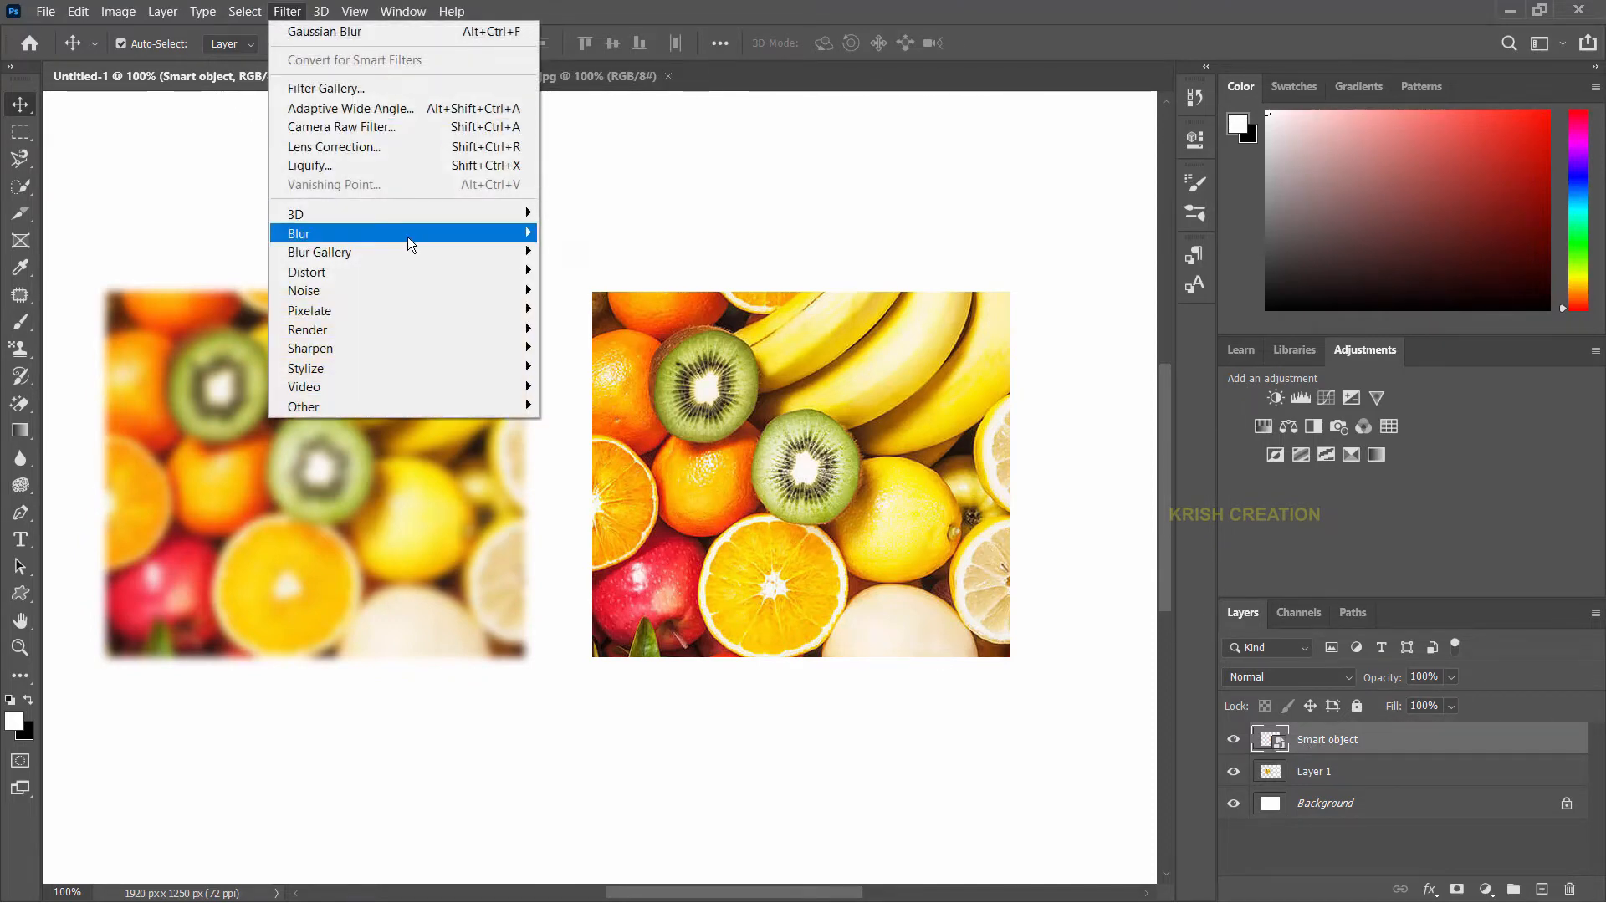
{"action": "mouse_move", "coordinate": [409, 237]}
{"action": "left_click", "coordinate": [575, 311]}
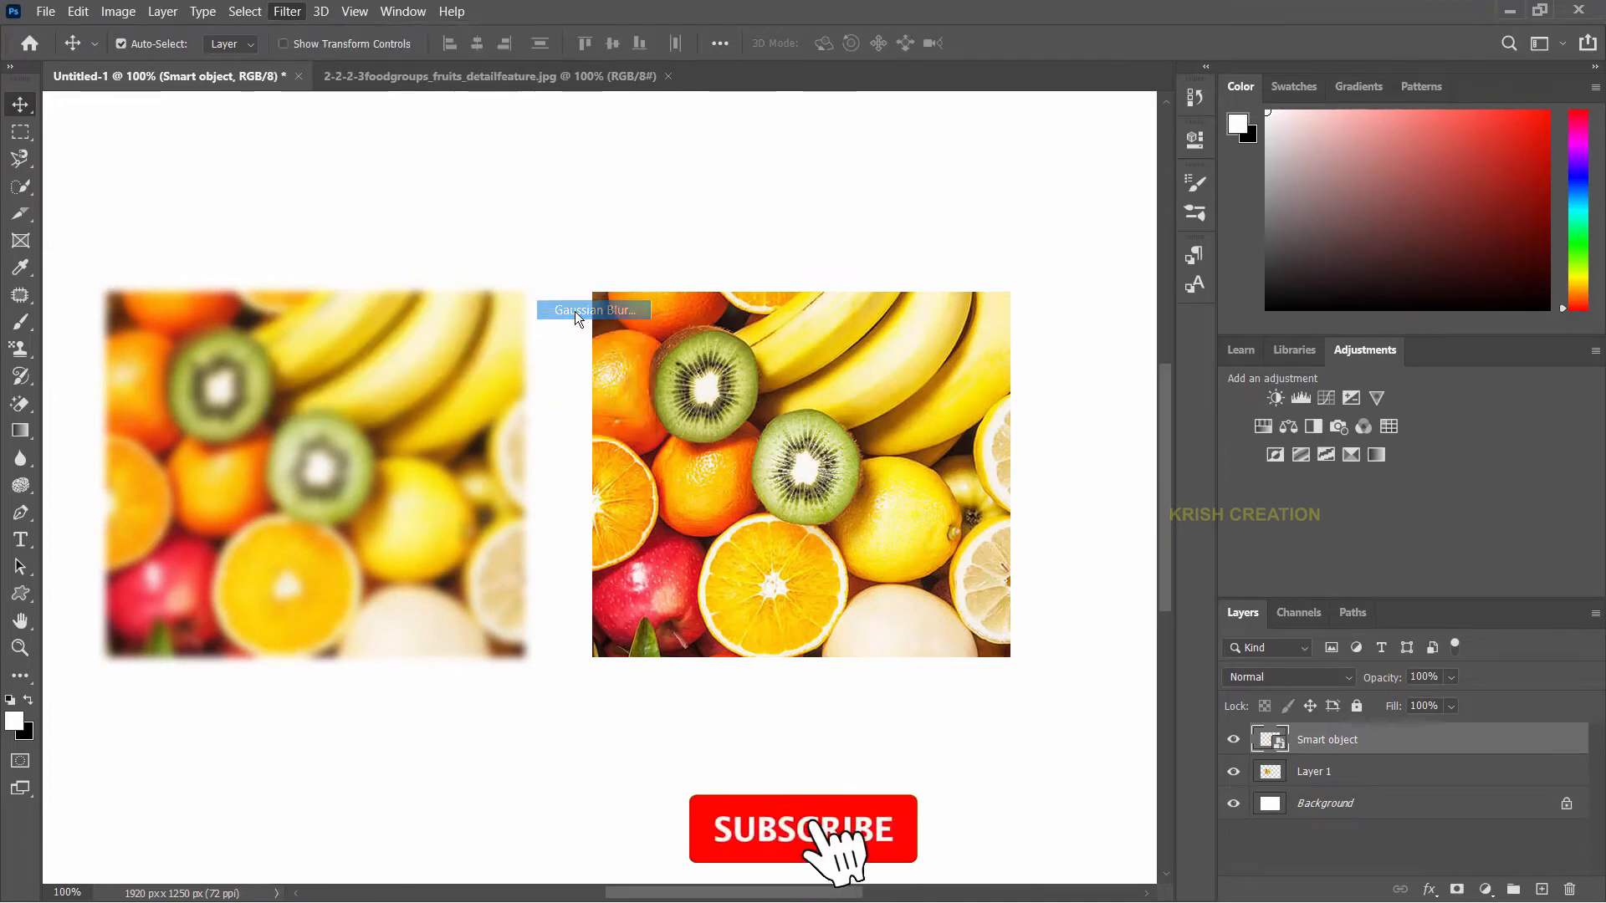
{"action": "left_click", "coordinate": [917, 183]}
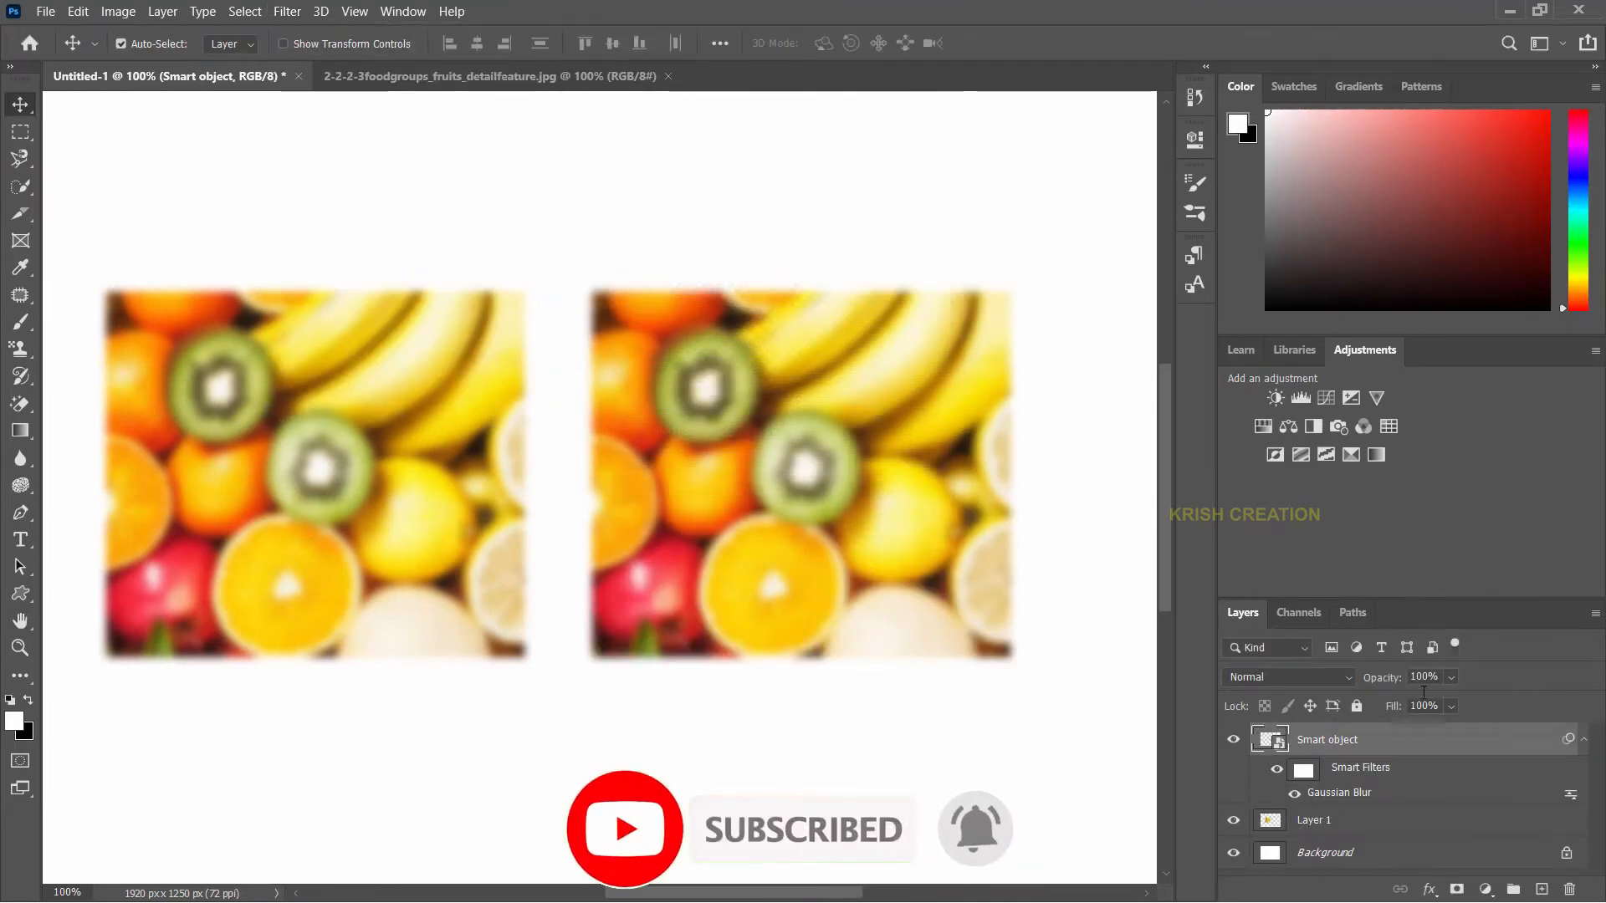
Reopen the Gaussian Blur smart filter of the Smart object layer and set its radius to 3 pixels.
{"action": "left_click", "coordinate": [1310, 823]}
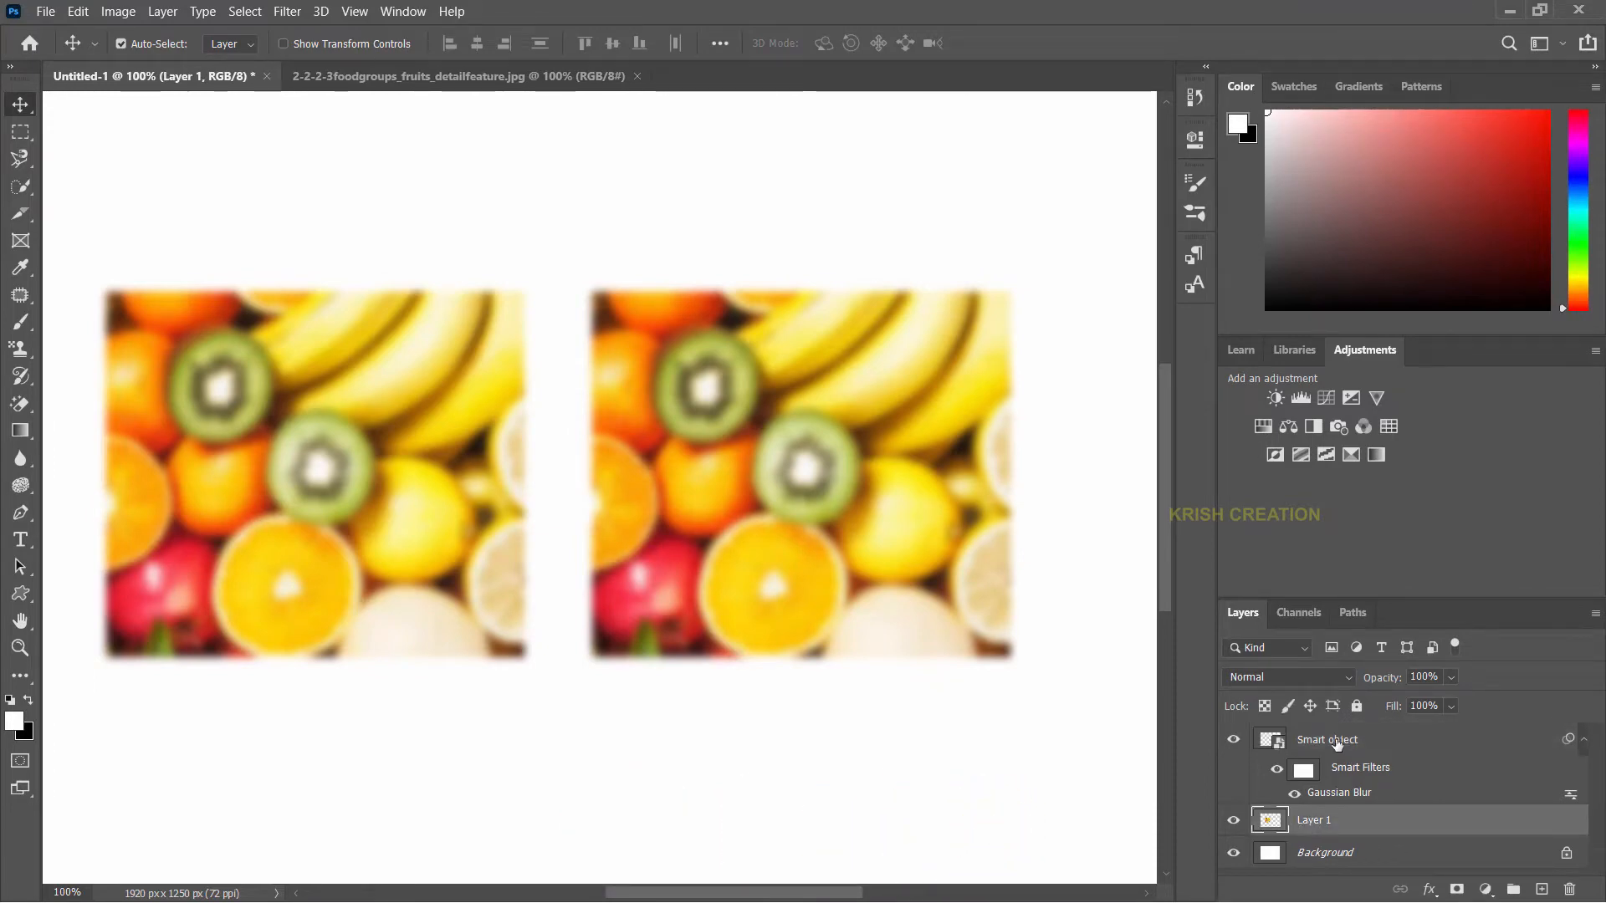
{"action": "left_click", "coordinate": [1336, 744]}
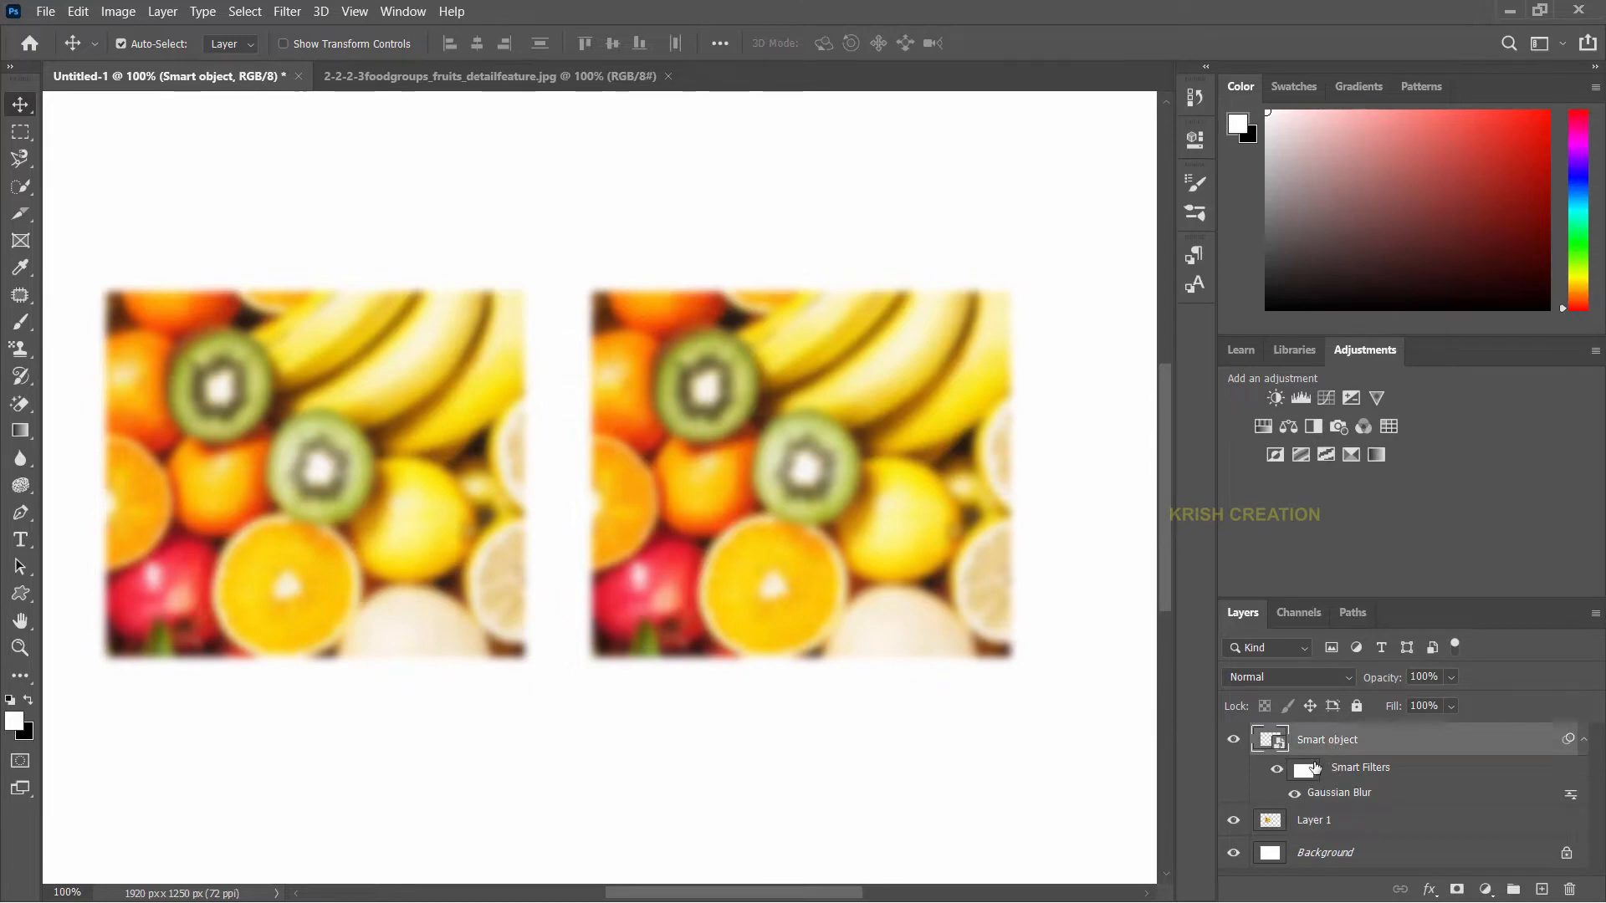
{"action": "double_click", "coordinate": [1343, 800]}
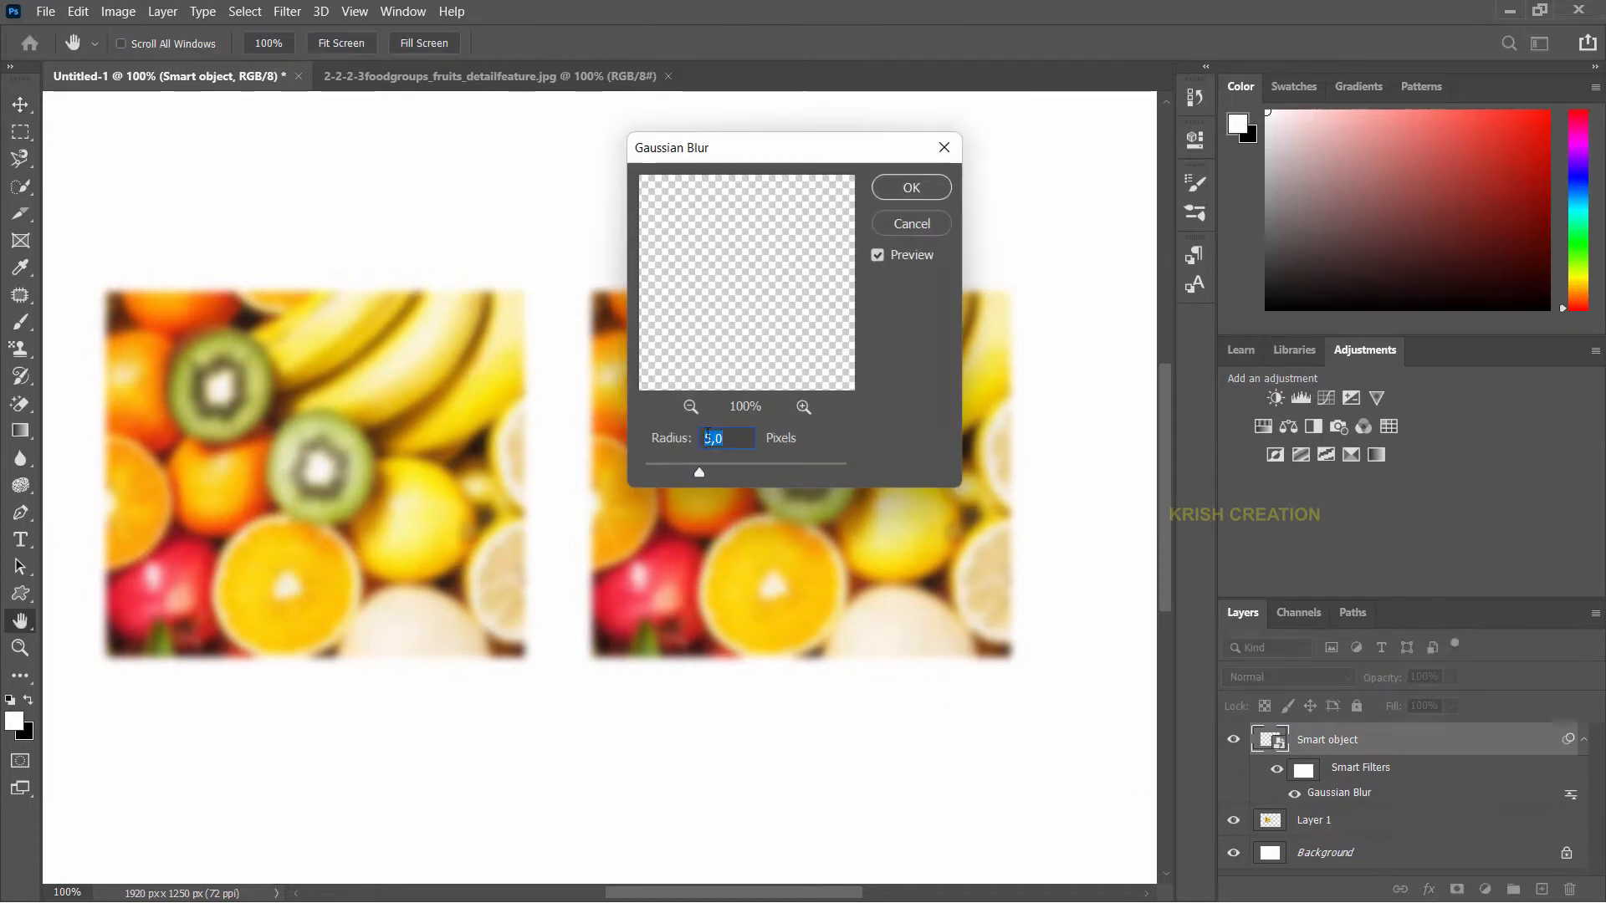
{"action": "type", "text": "3"}
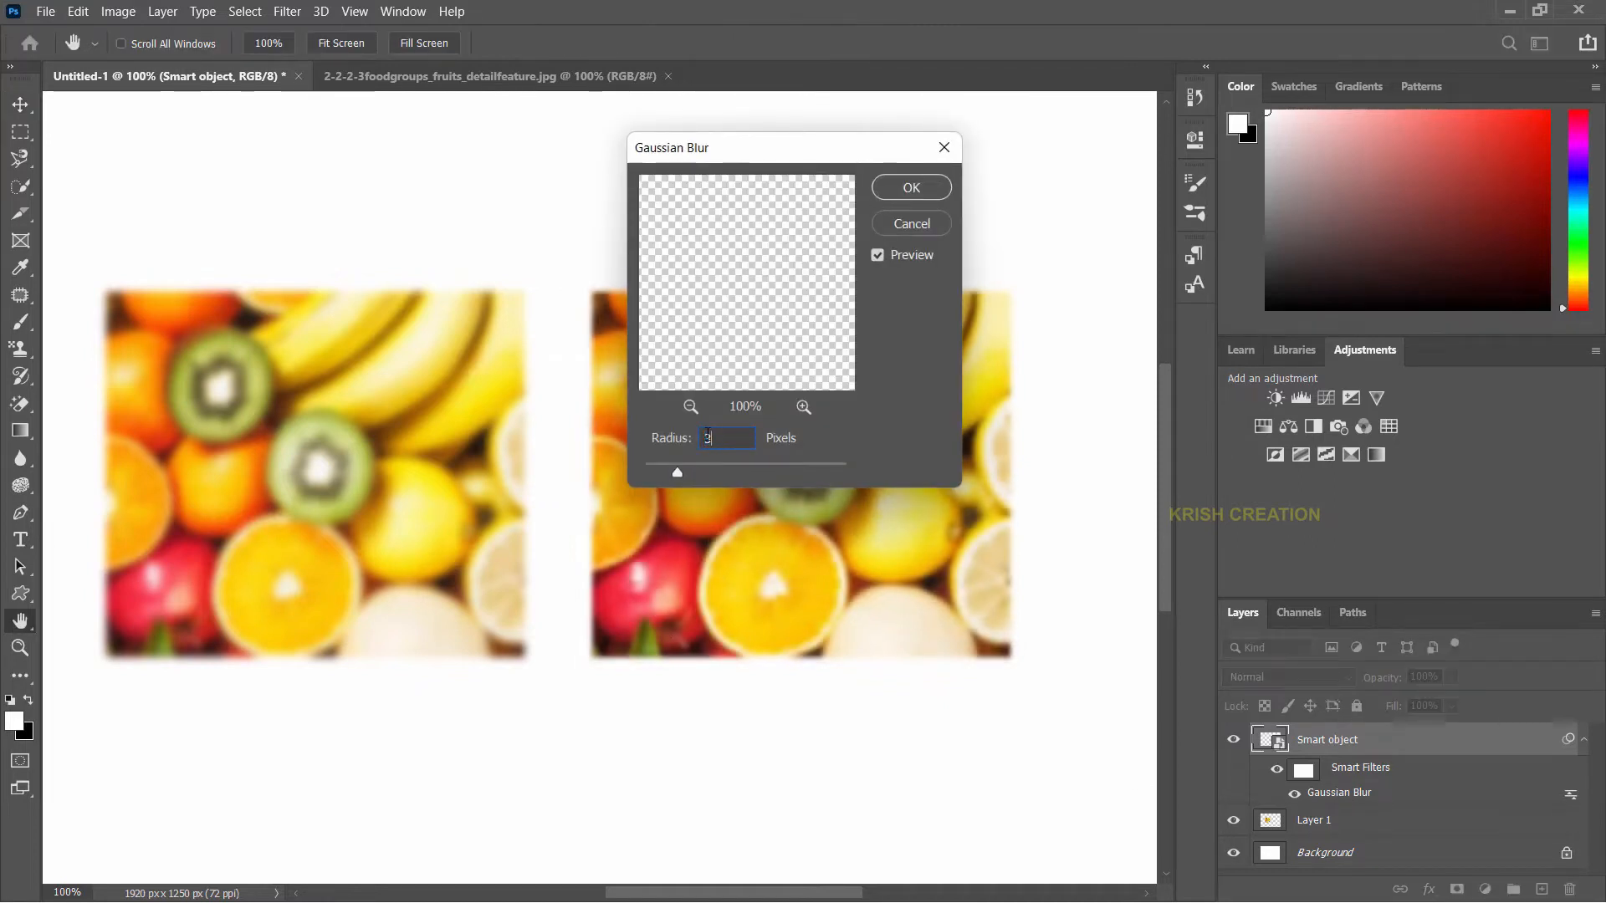
{"action": "key", "text": "Return"}
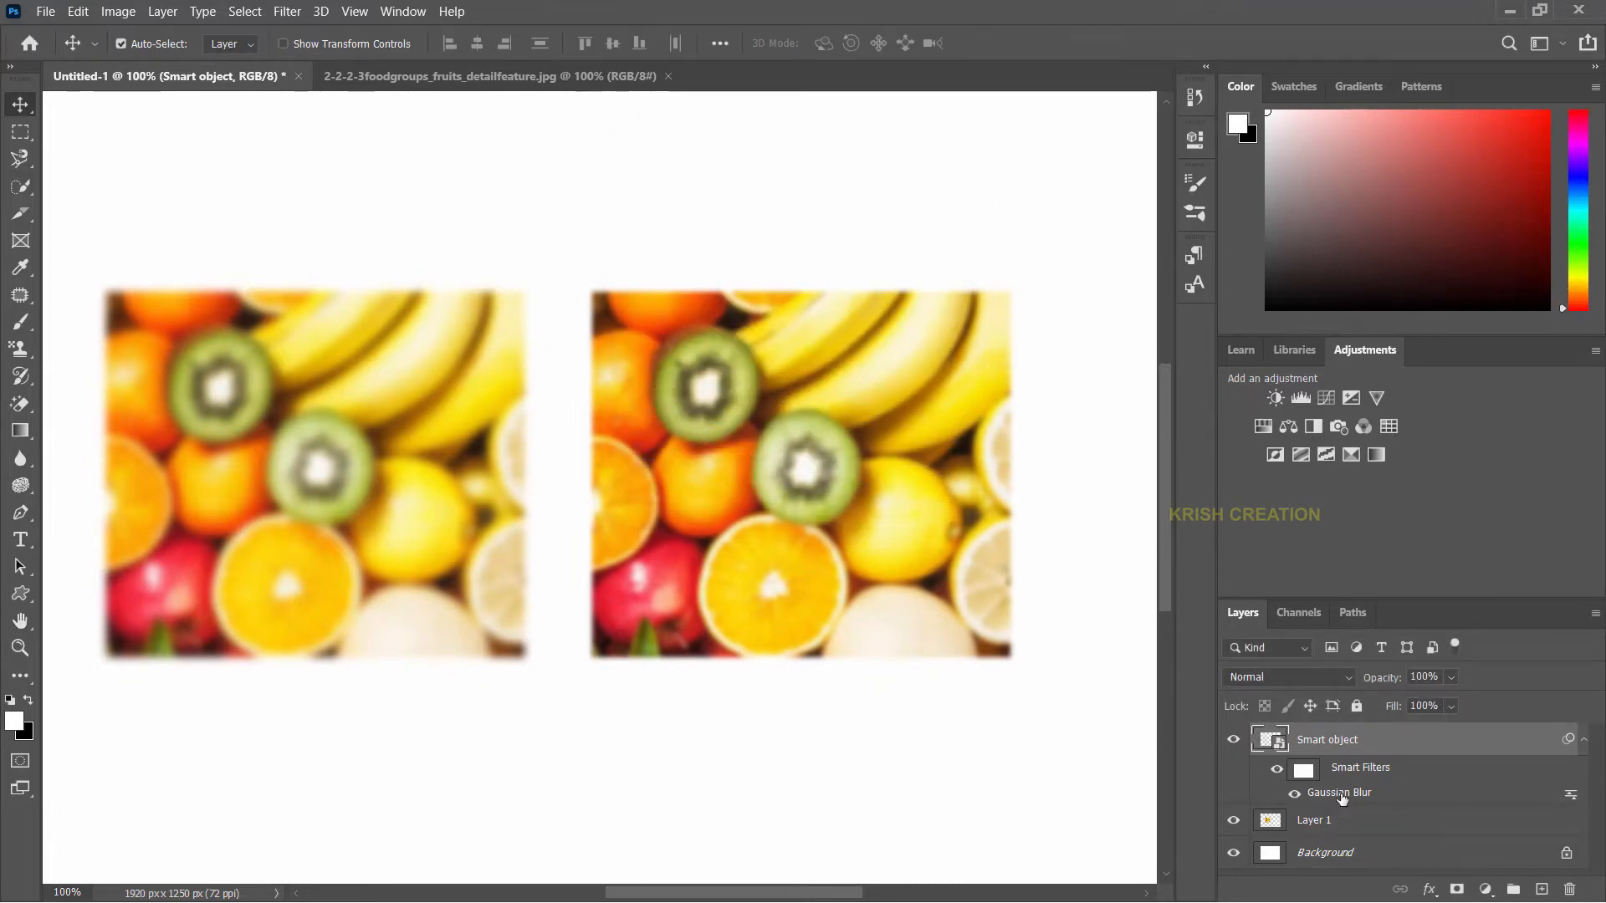
Erase a few freehand strokes across the middle of Layer 1's image with the Eraser, and undo them.
{"action": "left_click", "coordinate": [1320, 824]}
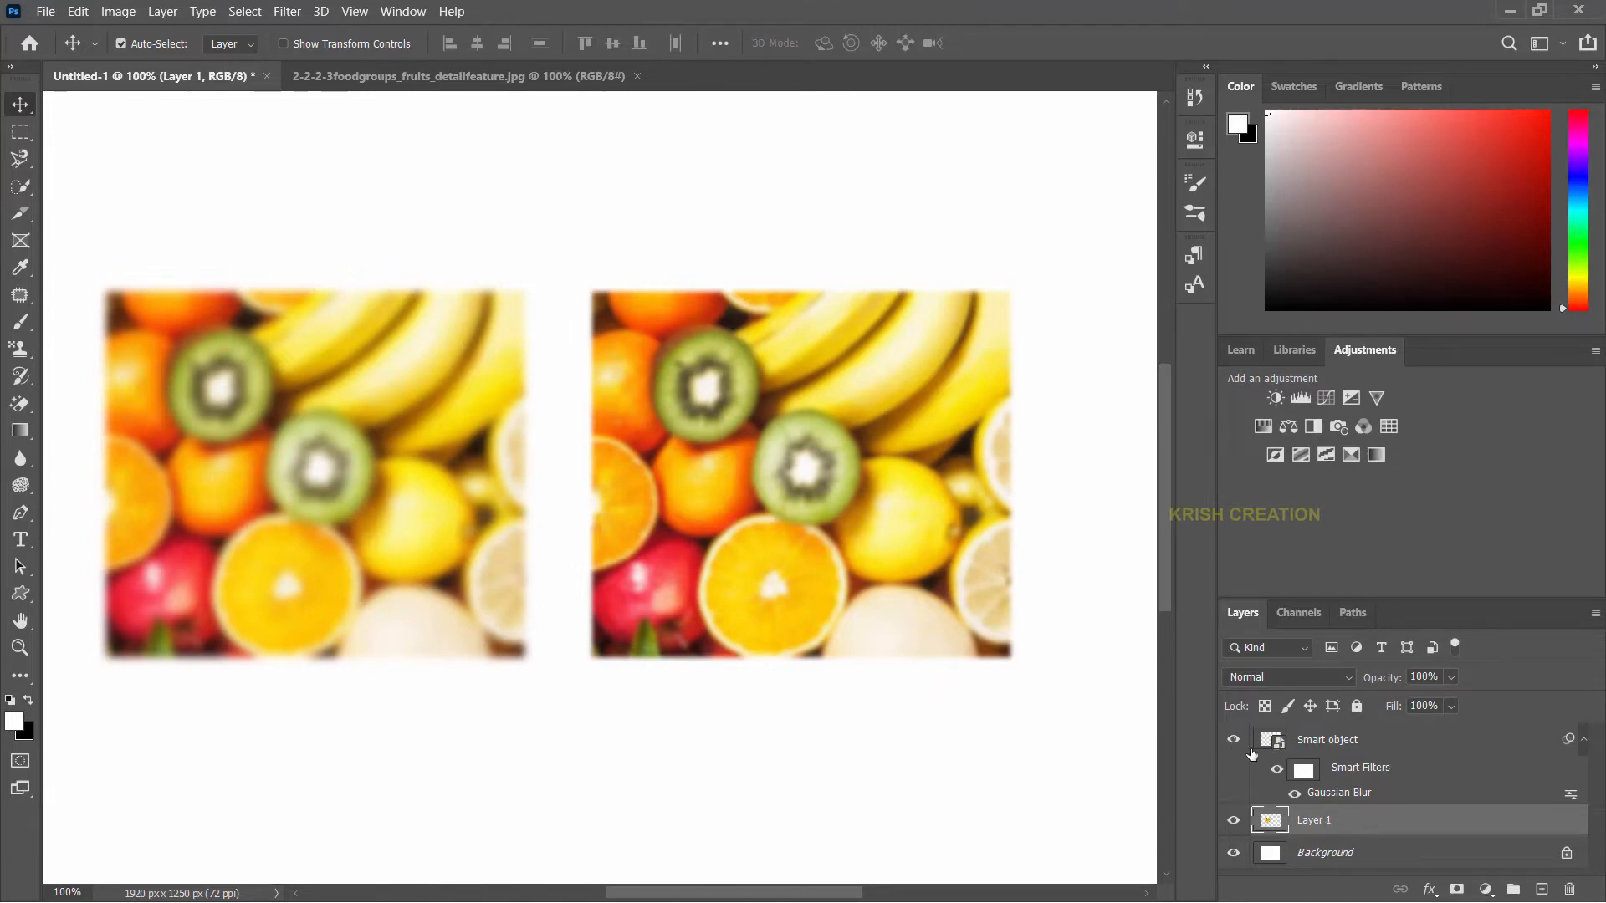
{"action": "left_click", "coordinate": [1339, 795]}
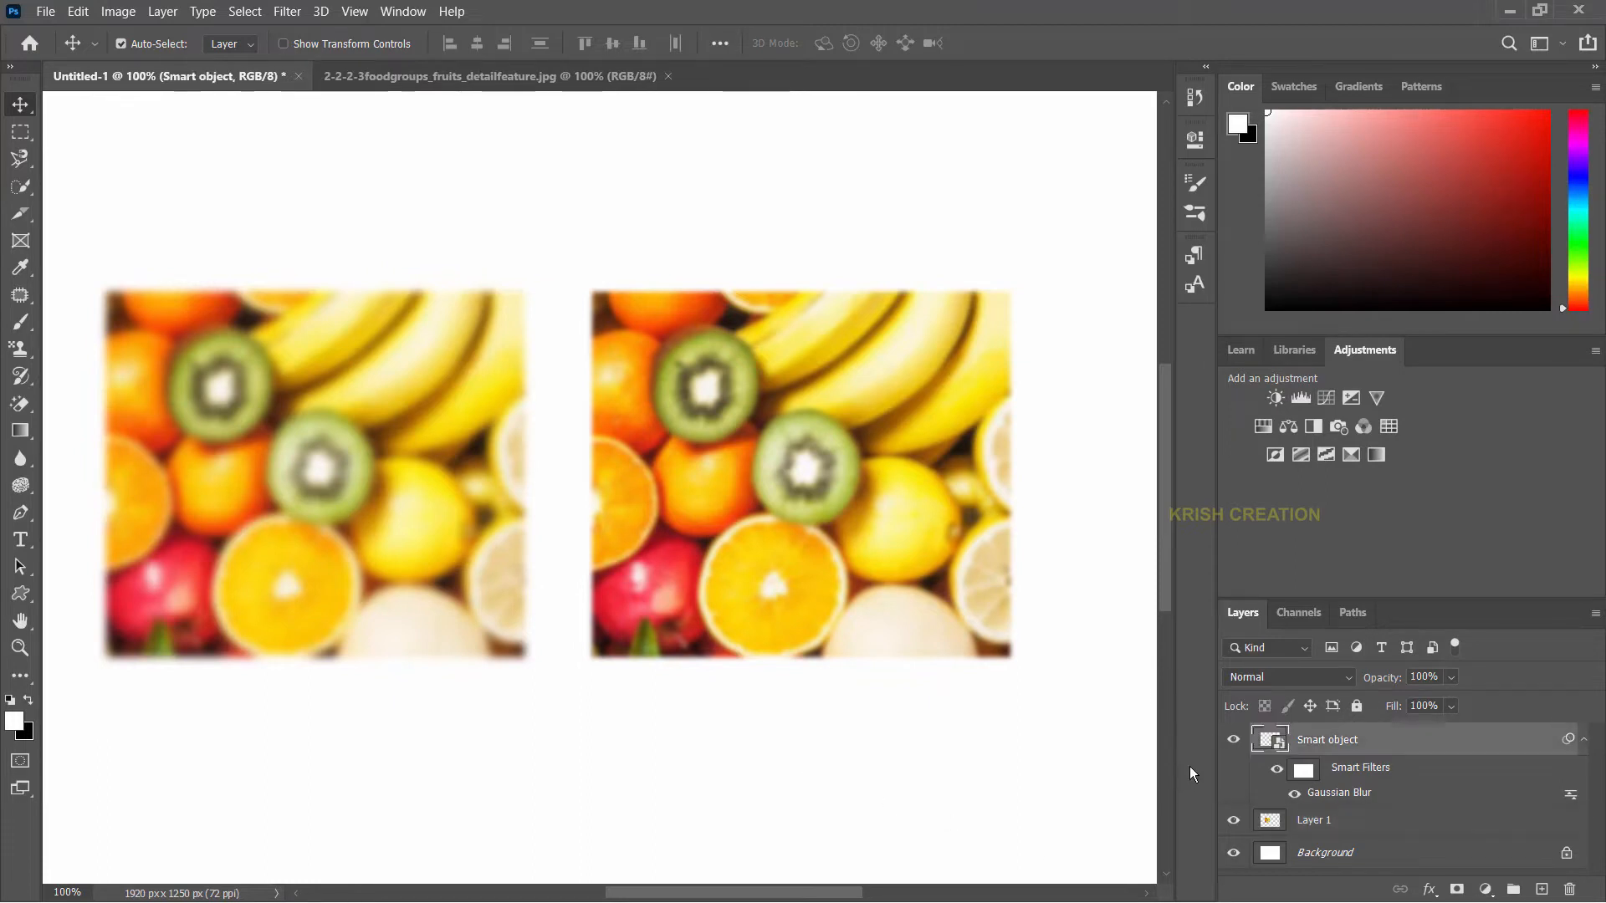
{"action": "left_click", "coordinate": [1282, 826]}
{"action": "key", "text": "e"}
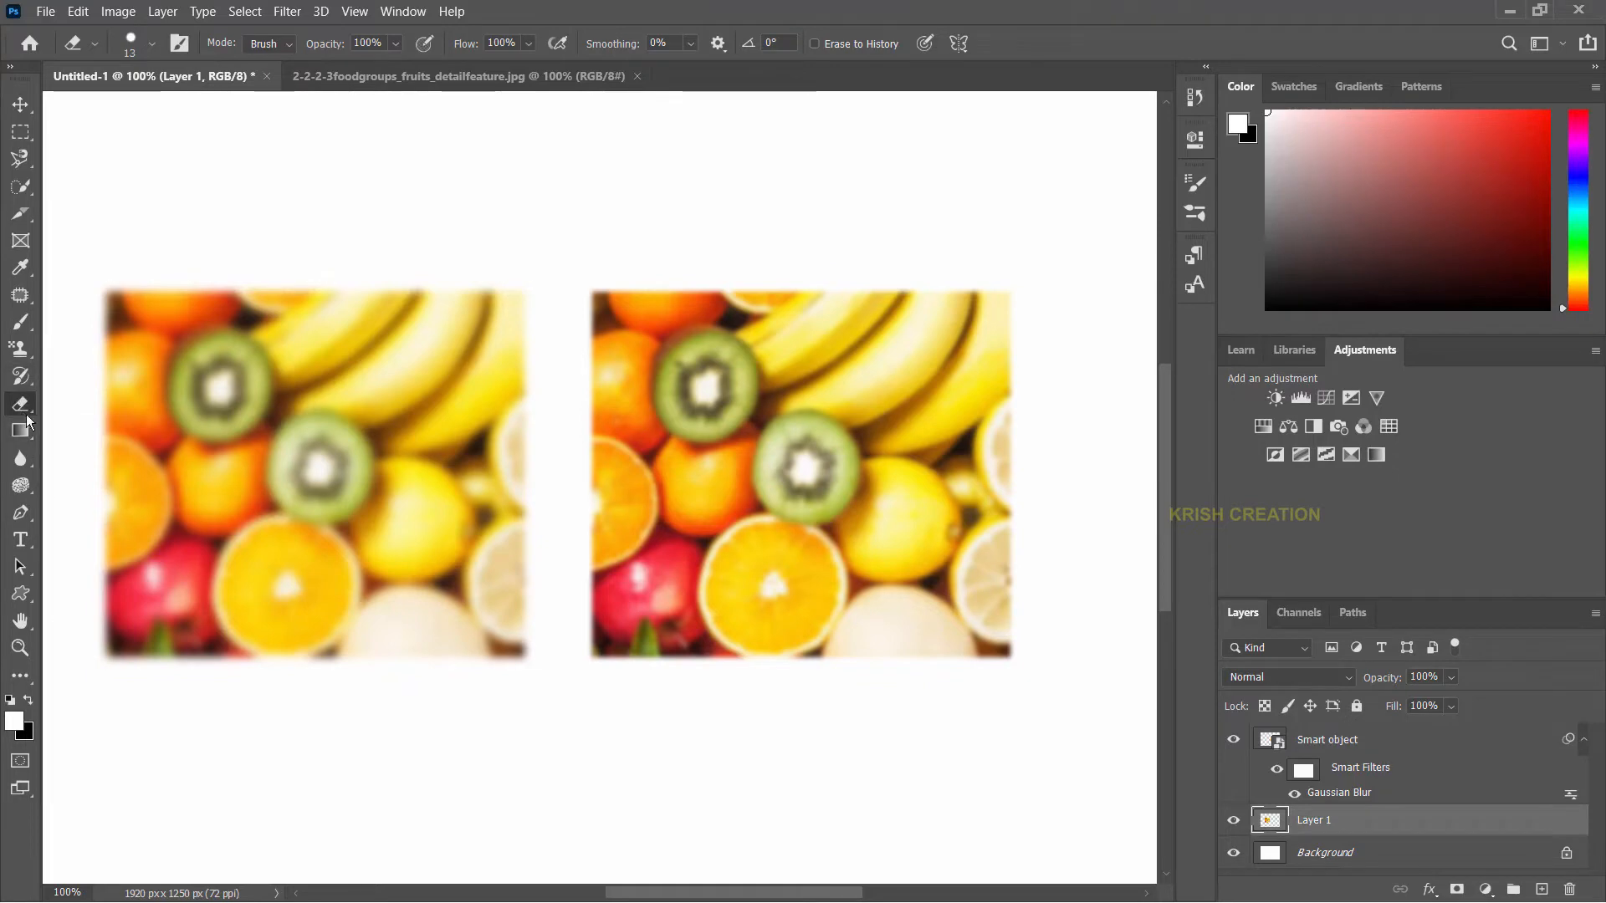
{"action": "mouse_move", "coordinate": [287, 428]}
{"action": "left_mouse_down"}
{"action": "mouse_move", "coordinate": [318, 551]}
{"action": "mouse_move", "coordinate": [356, 597]}
{"action": "mouse_move", "coordinate": [401, 370]}
{"action": "left_mouse_up"}
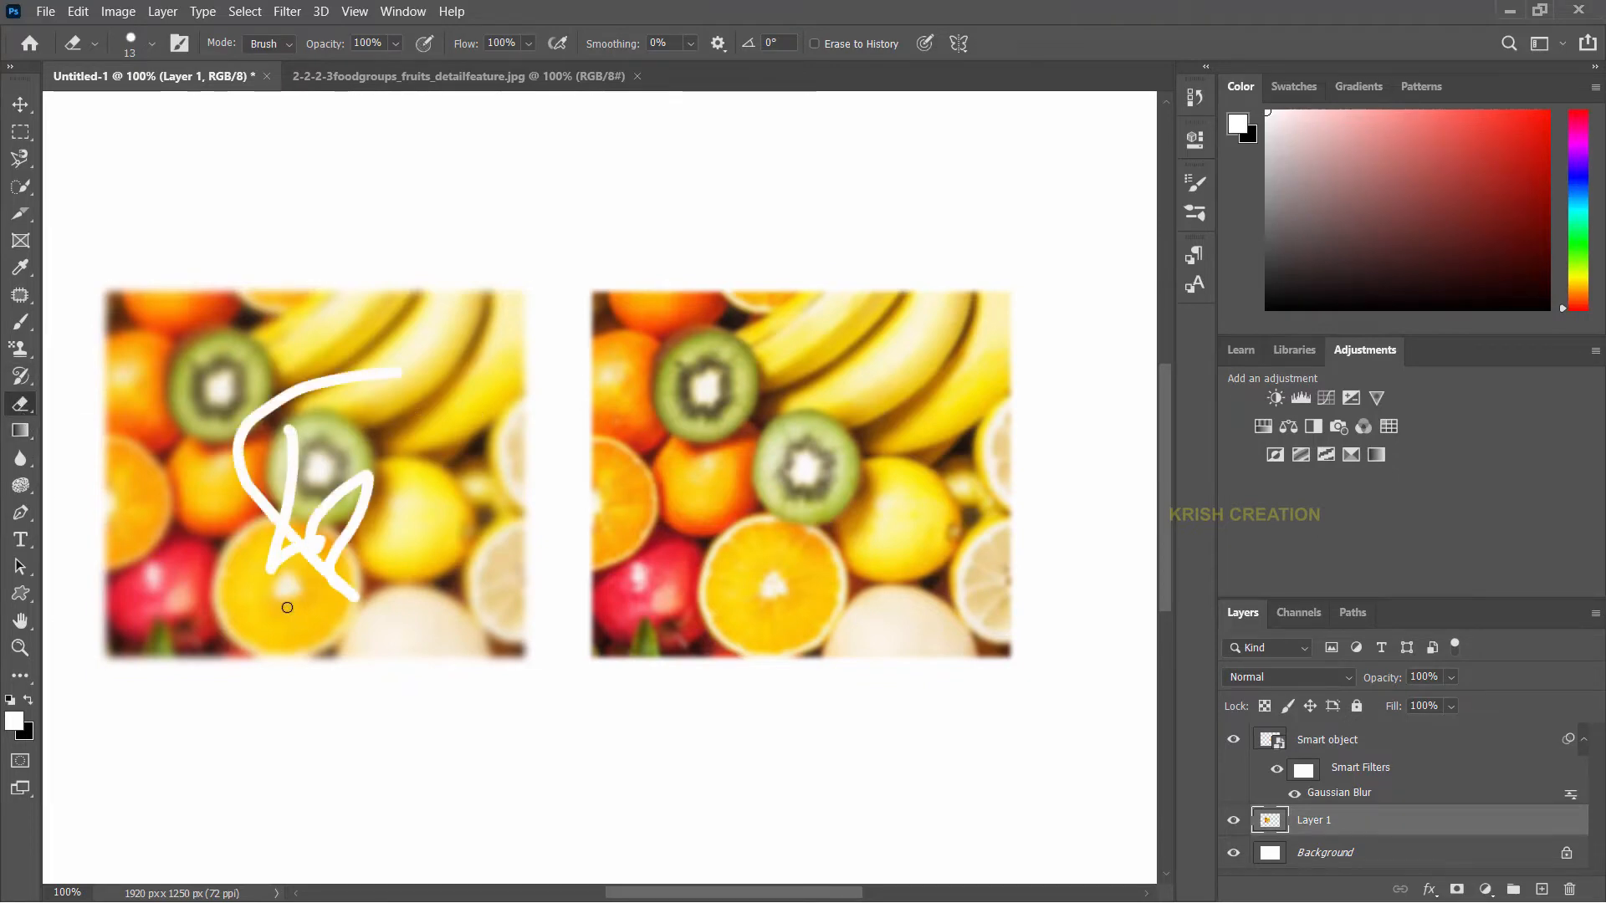
{"action": "left_click_drag", "start_coordinate": [287, 607], "coordinate": [275, 577]}
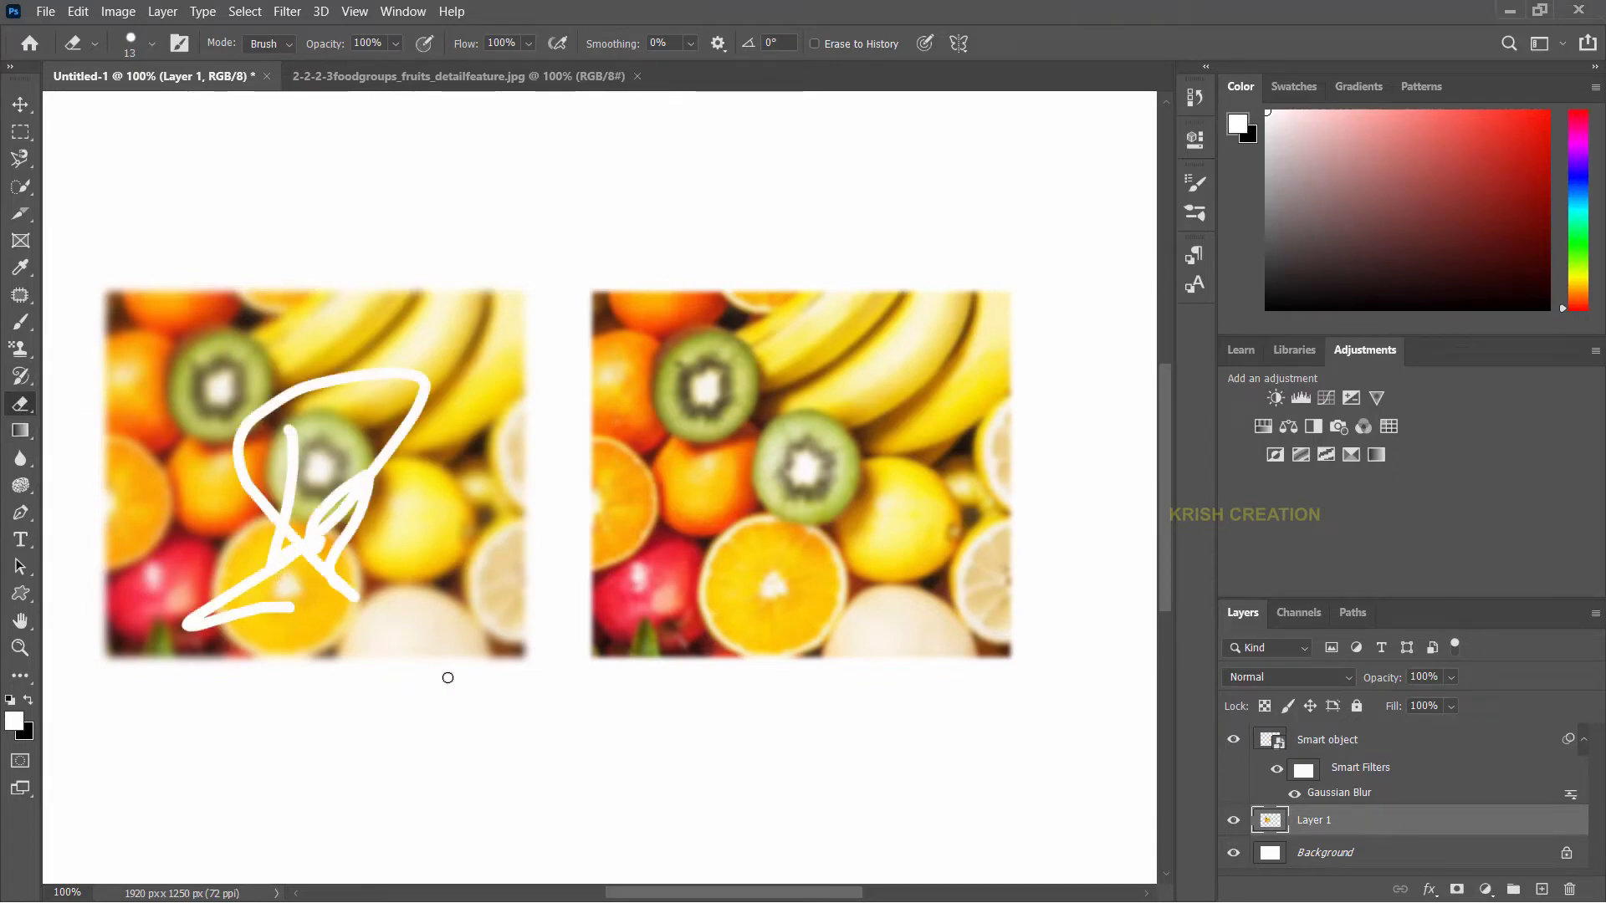
{"action": "key", "text": "ctrl+z"}
Try to paint on the Smart object layer with the Pattern Stamp tool, and decline to rasterize it.
{"action": "left_click", "coordinate": [1334, 751]}
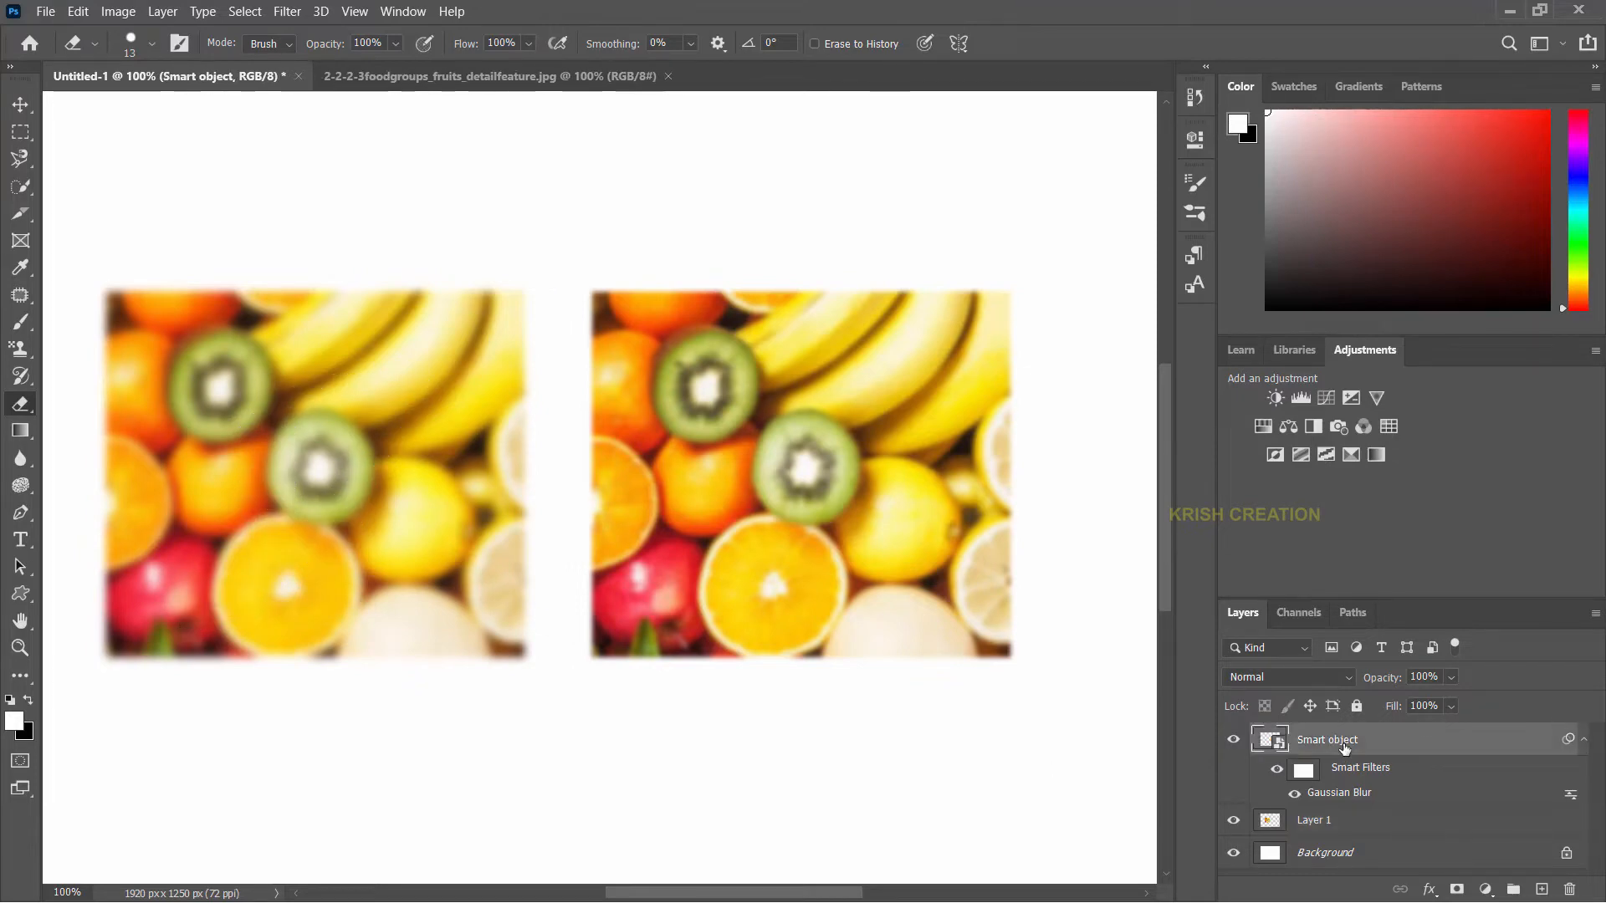
{"action": "key", "text": "s"}
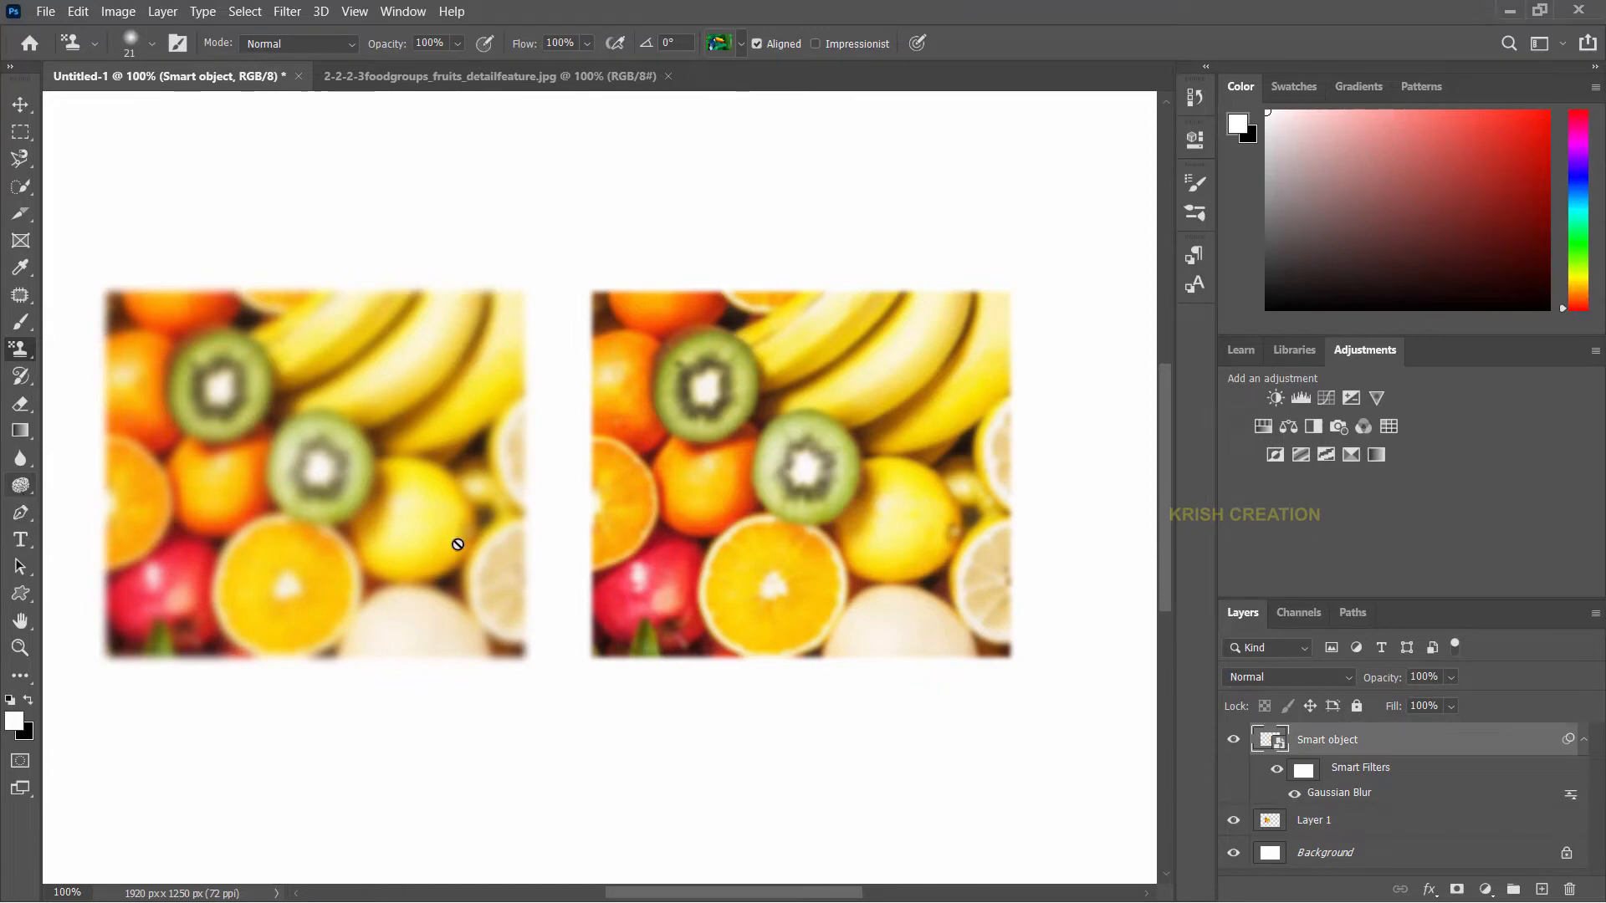
{"action": "left_click", "coordinate": [780, 549]}
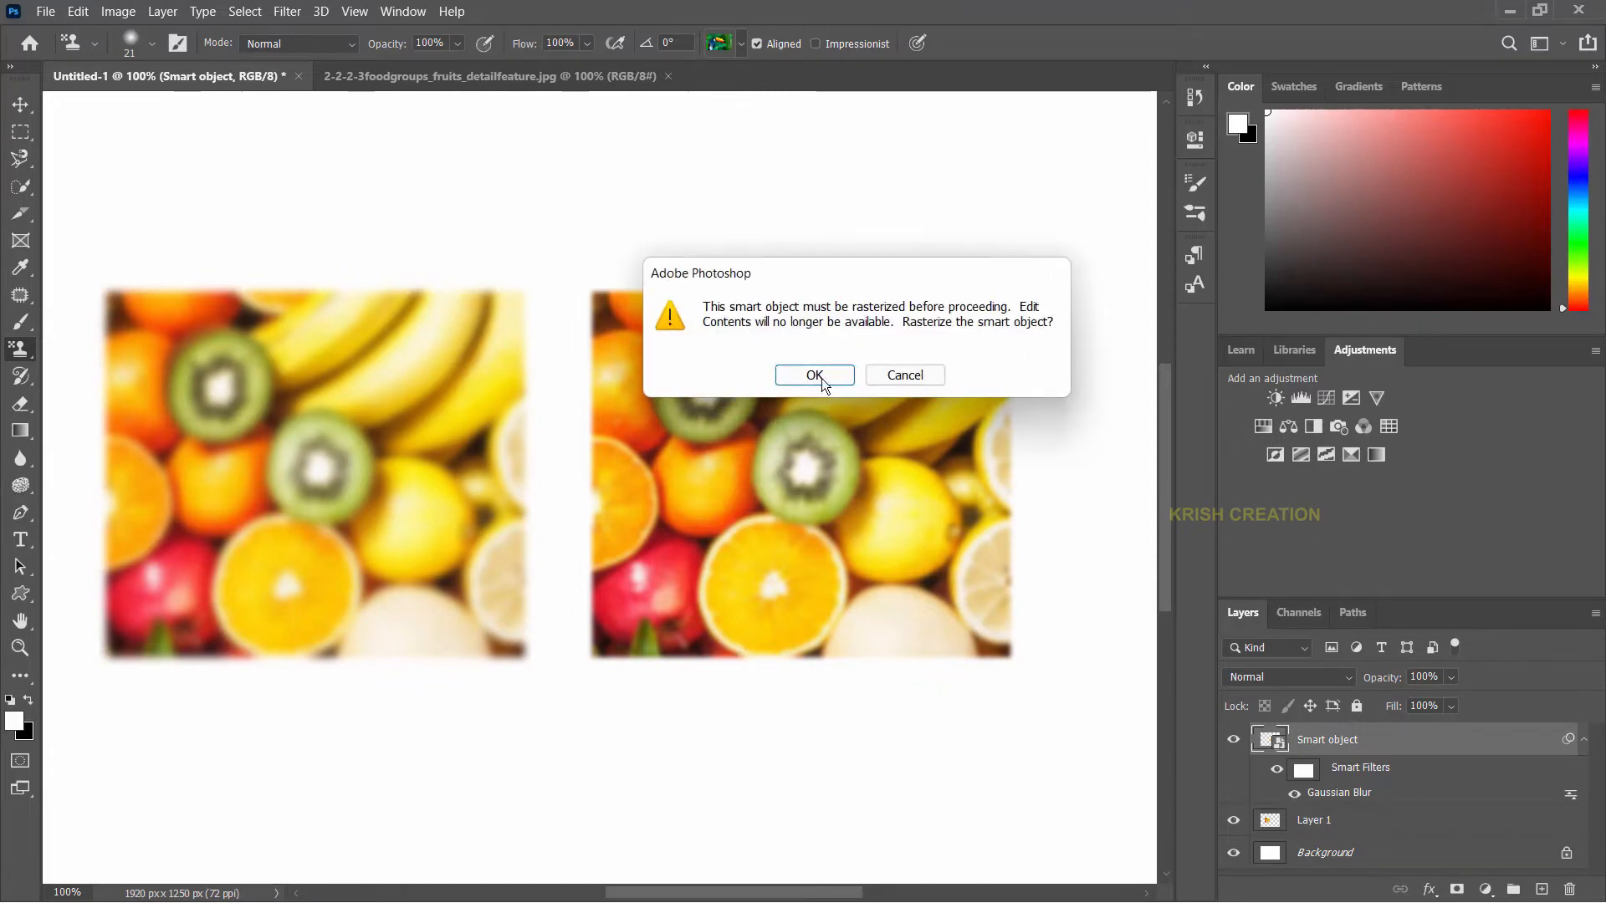
{"action": "left_click", "coordinate": [921, 375]}
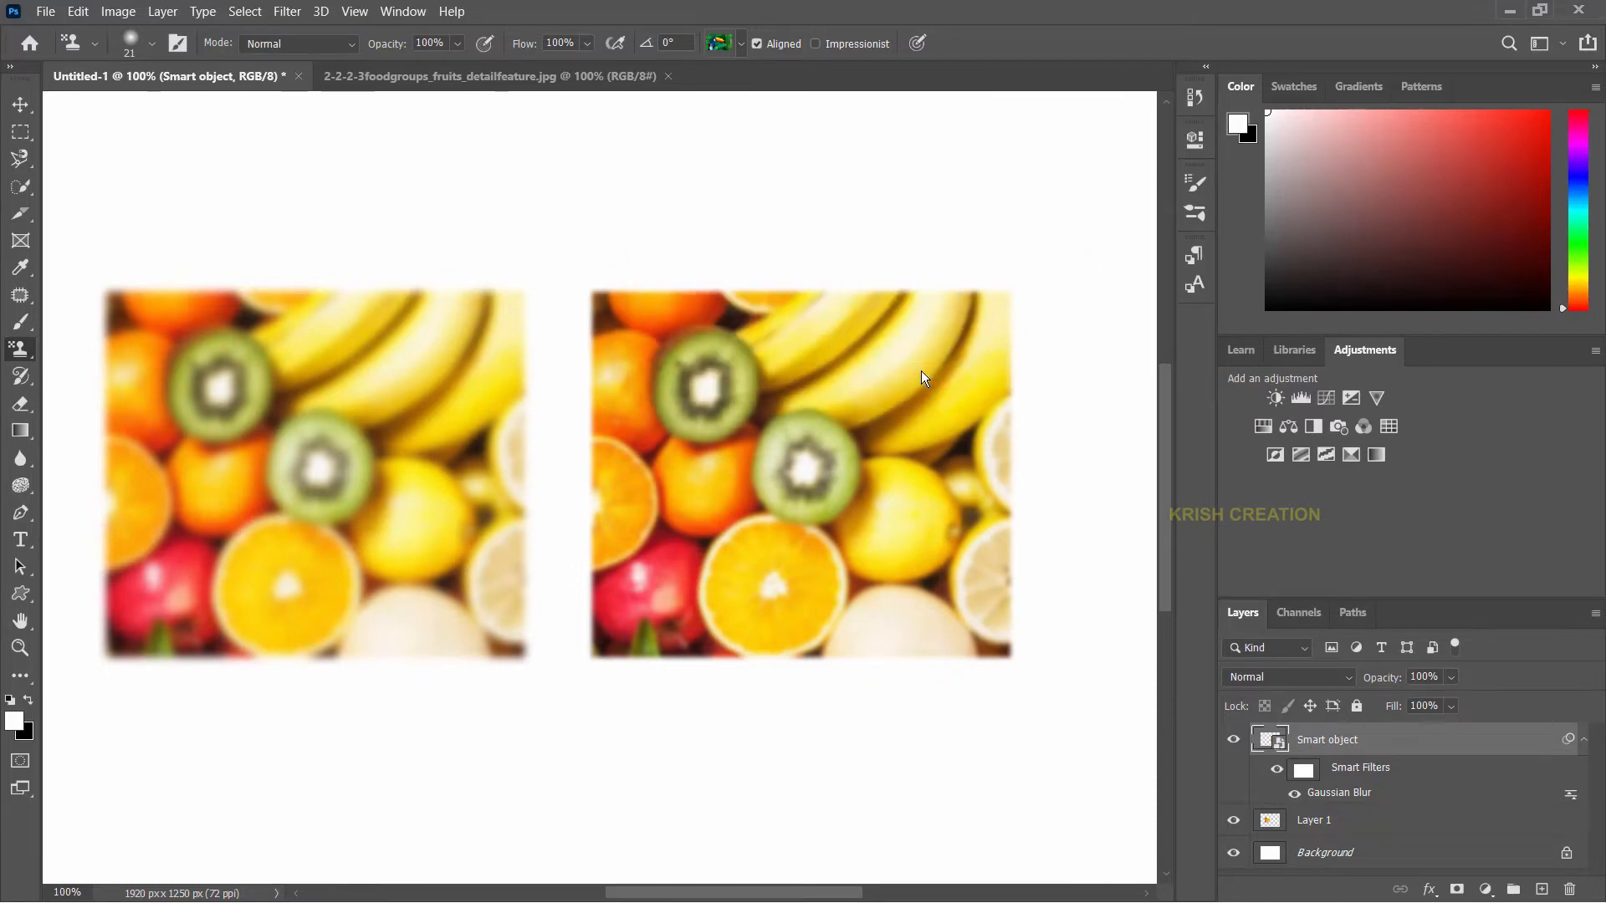
Rasterize the Smart object layer, and undo the rasterizing along with the Gaussian Blur on both layers.
{"action": "right_click", "coordinate": [1338, 744]}
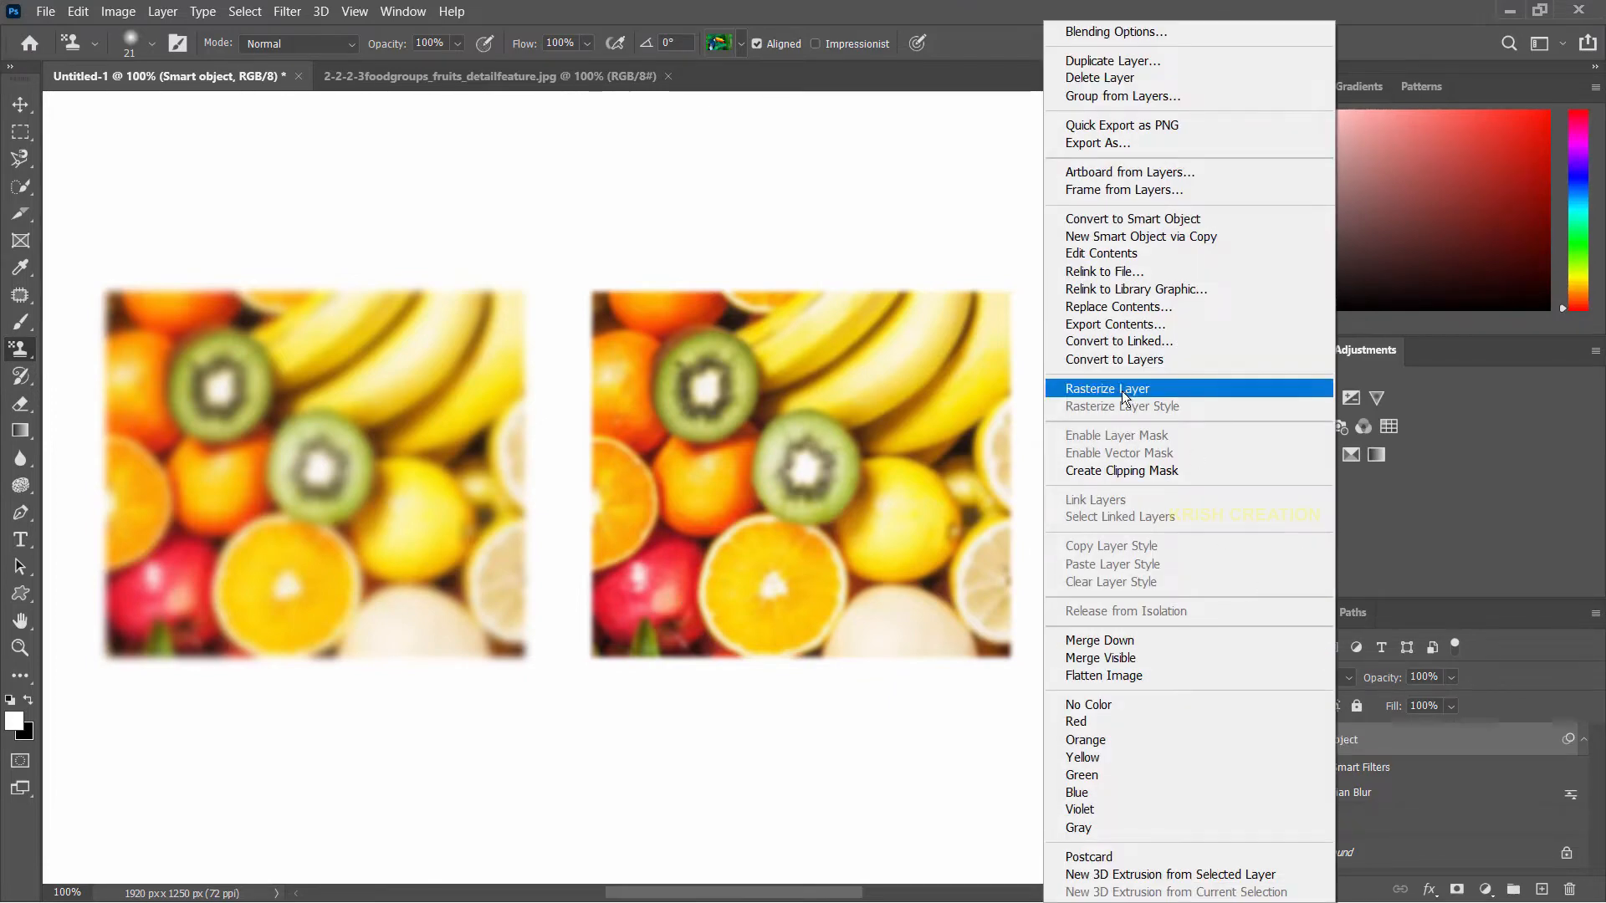
{"action": "left_click", "coordinate": [1125, 393]}
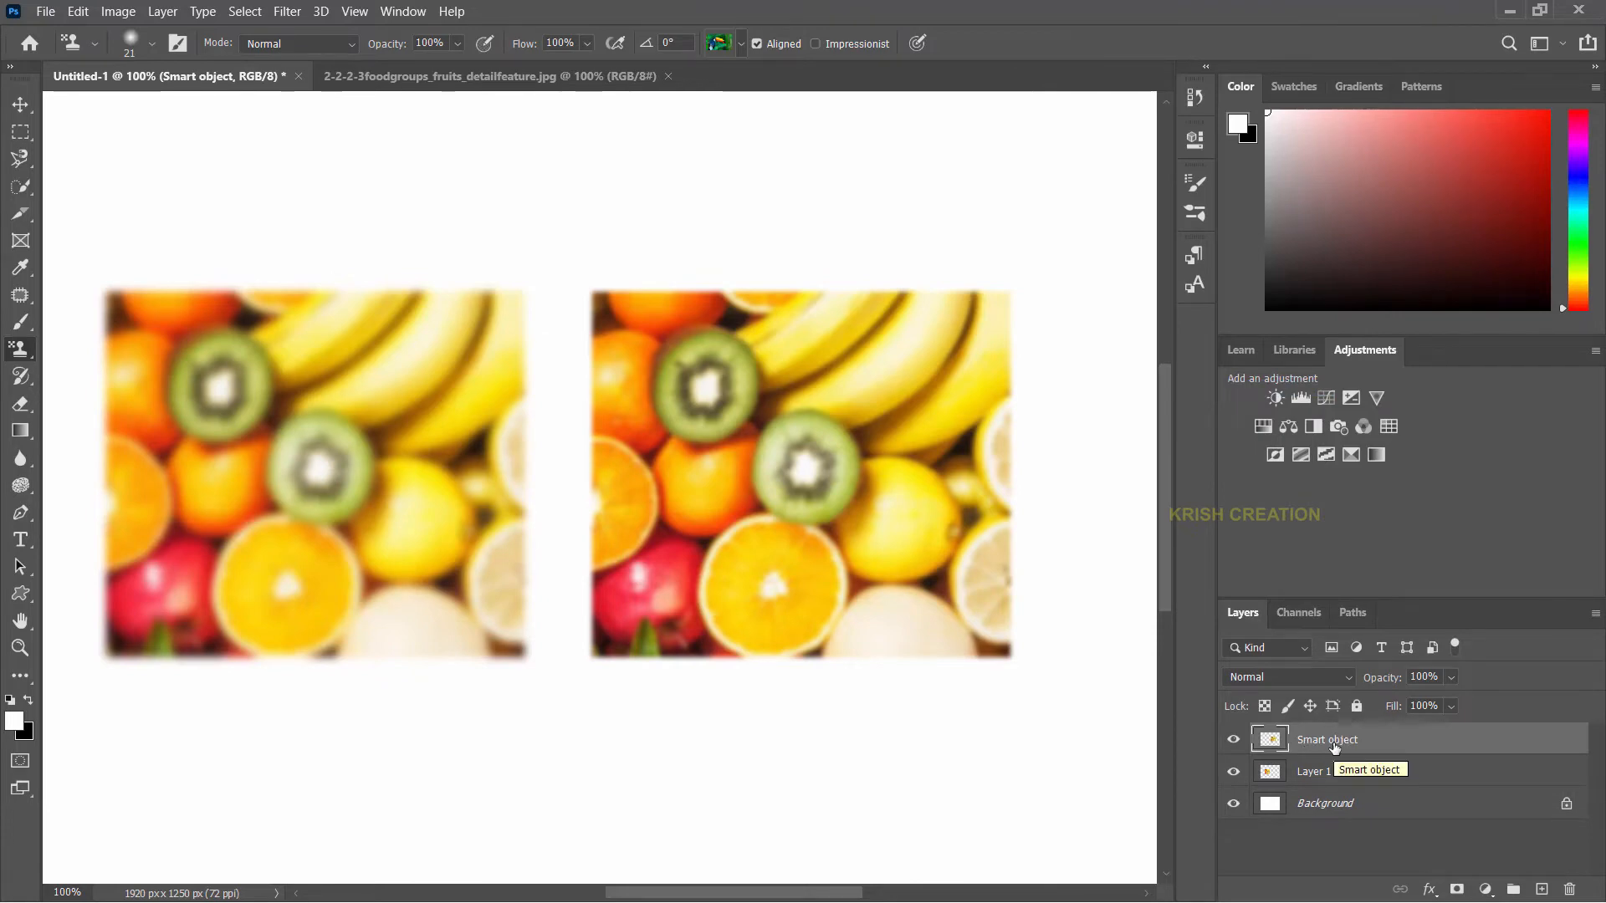
{"action": "key", "text": "ctrl+z"}
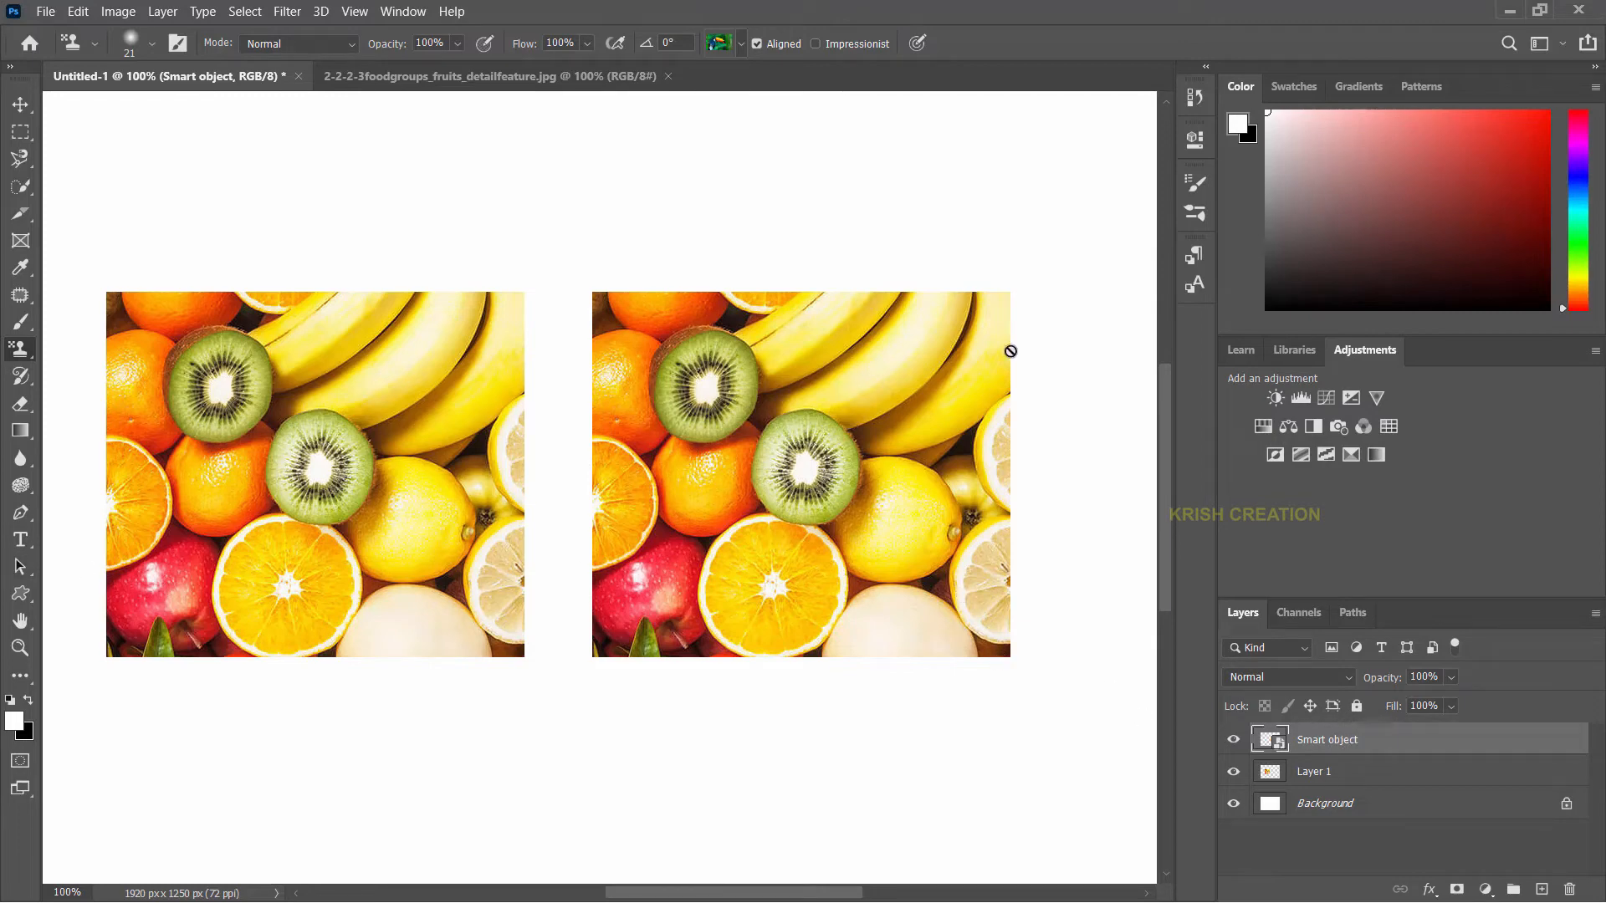
Open the Smart object layer's contents as a separate document, and dismiss the layer style settings without changes.
{"action": "double_click", "coordinate": [1325, 741]}
{"action": "double_click", "coordinate": [1273, 747]}
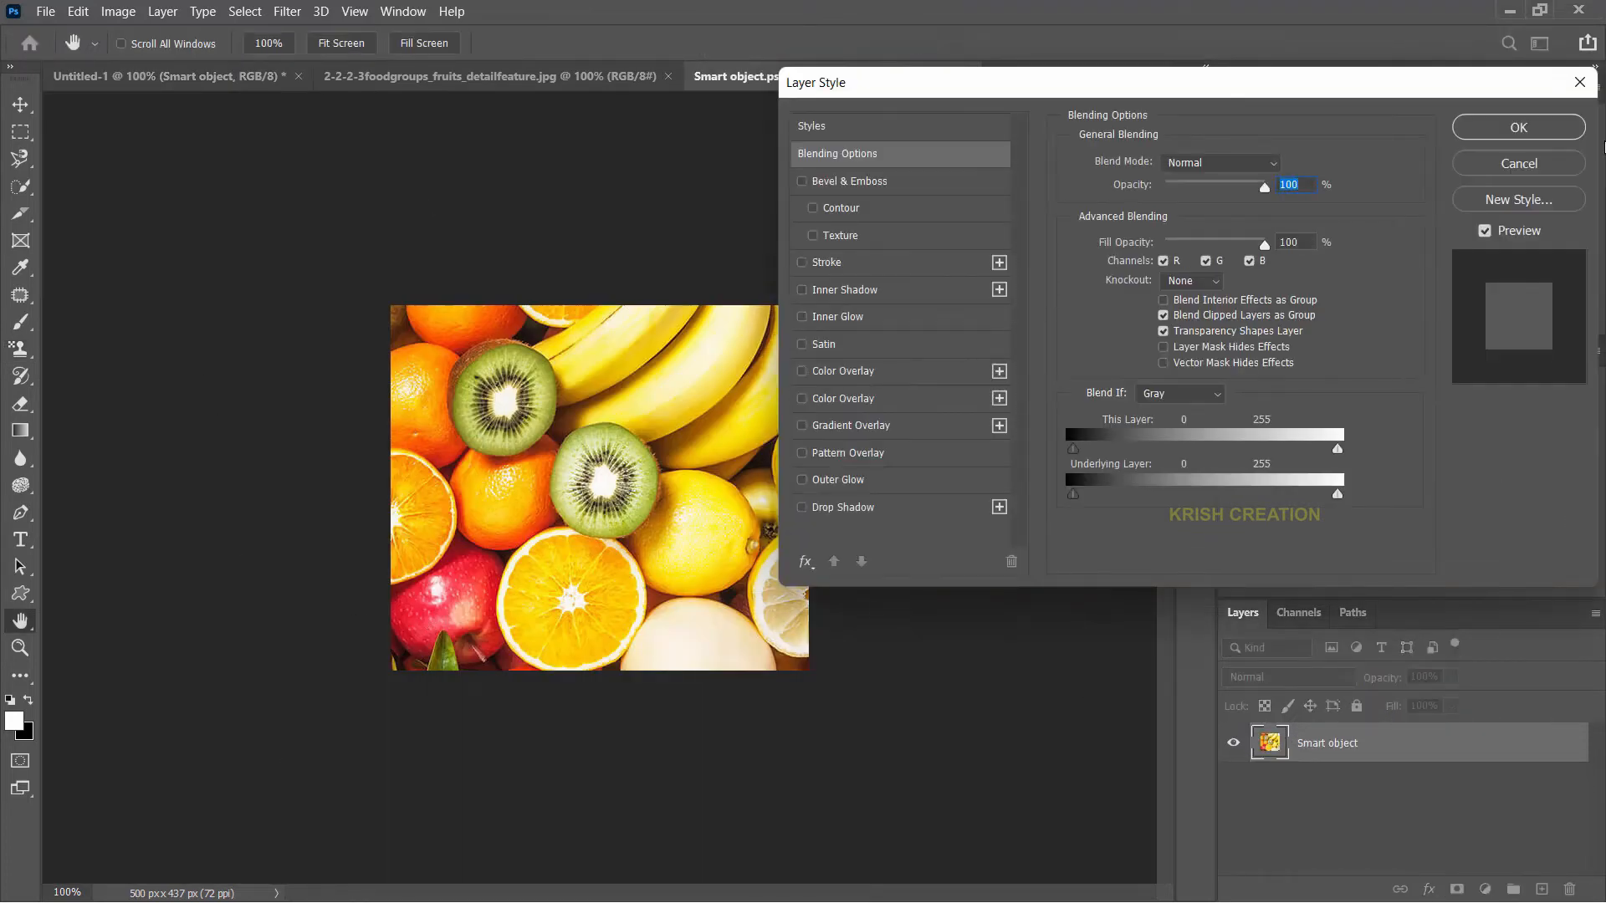
{"action": "left_click", "coordinate": [1579, 81]}
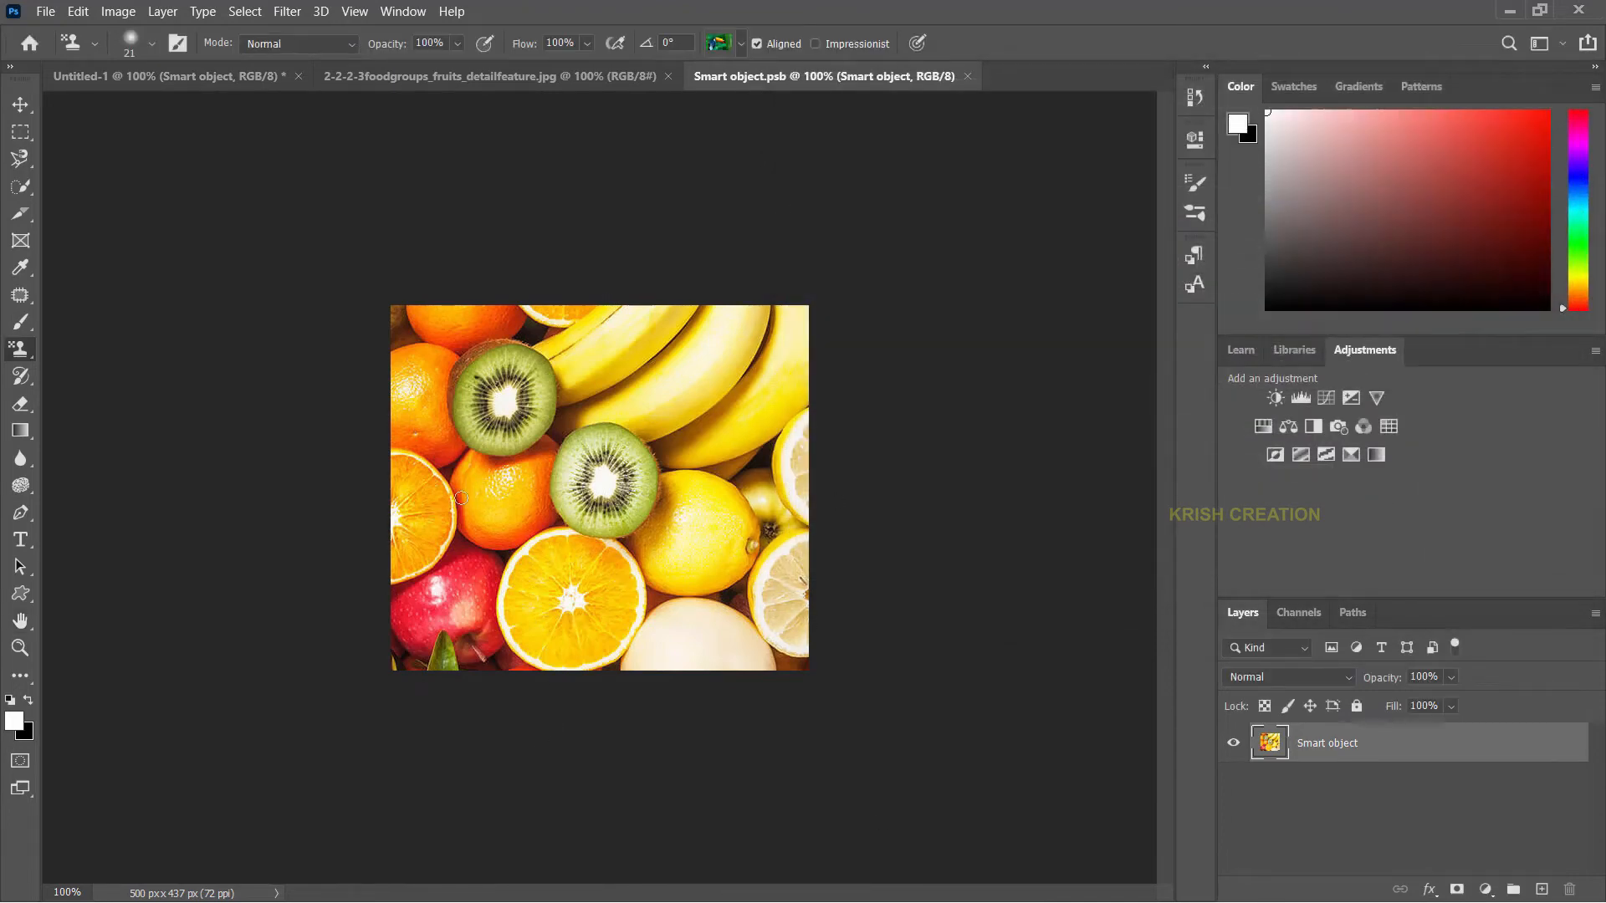
Mask out the bananas in the smart object's contents by quick-selecting the other fruits, and save the contents to update Untitled-1.
{"action": "left_click", "coordinate": [28, 191]}
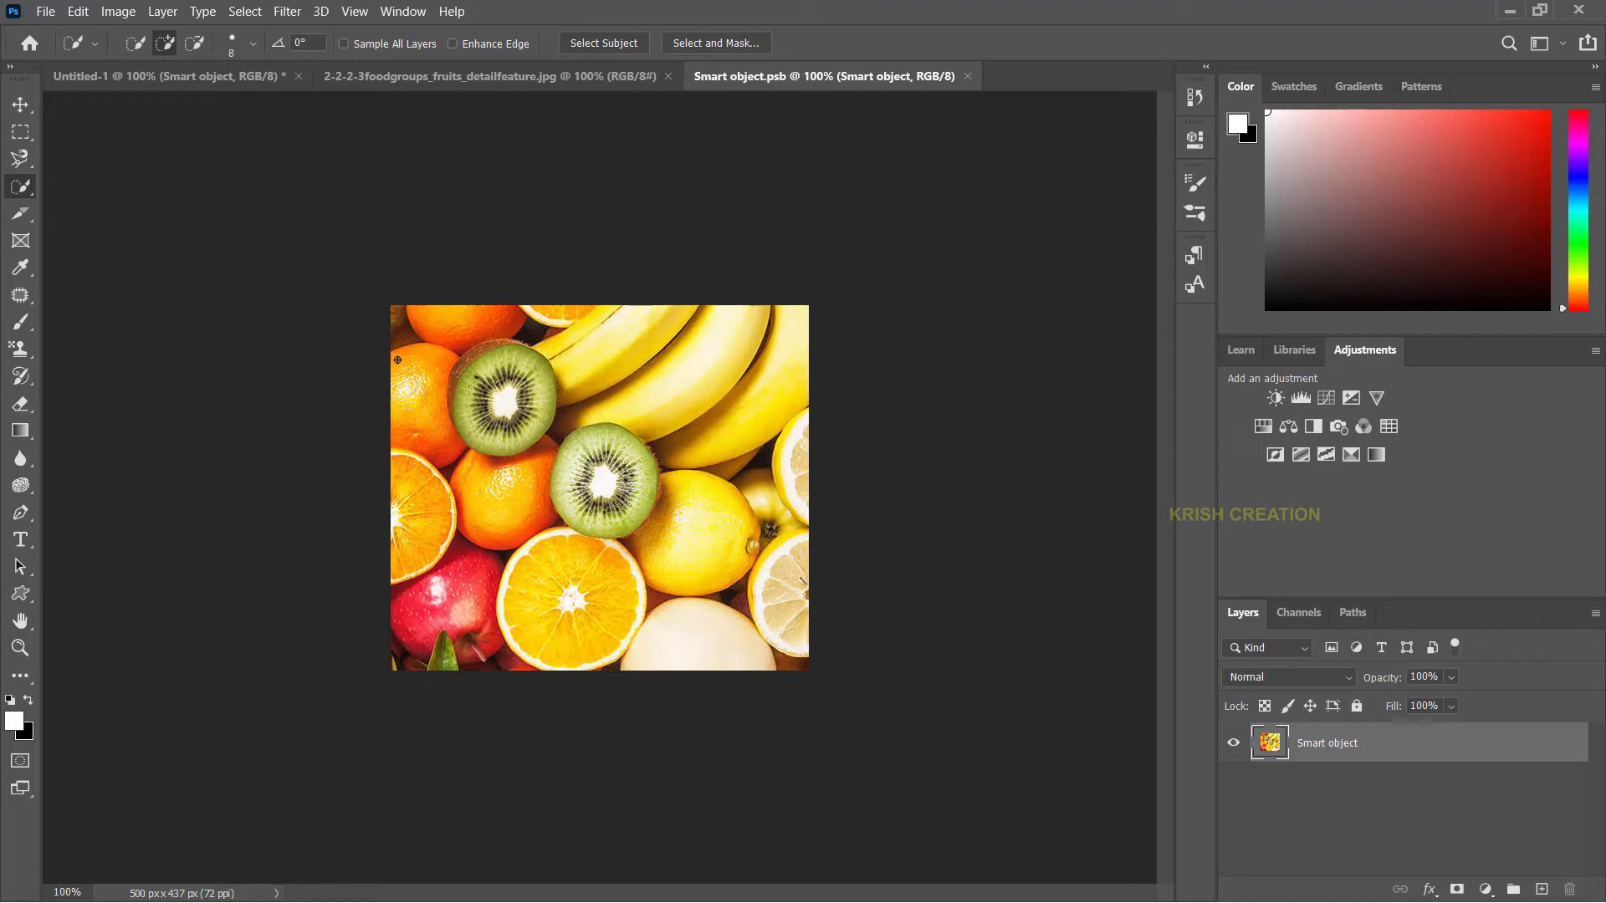
{"action": "mouse_move", "coordinate": [500, 537]}
{"action": "left_mouse_down"}
{"action": "mouse_move", "coordinate": [477, 502]}
{"action": "mouse_move", "coordinate": [724, 638]}
{"action": "mouse_move", "coordinate": [769, 600]}
{"action": "mouse_move", "coordinate": [582, 481]}
{"action": "mouse_move", "coordinate": [535, 485]}
{"action": "mouse_move", "coordinate": [493, 427]}
{"action": "mouse_move", "coordinate": [502, 578]}
{"action": "left_mouse_up"}
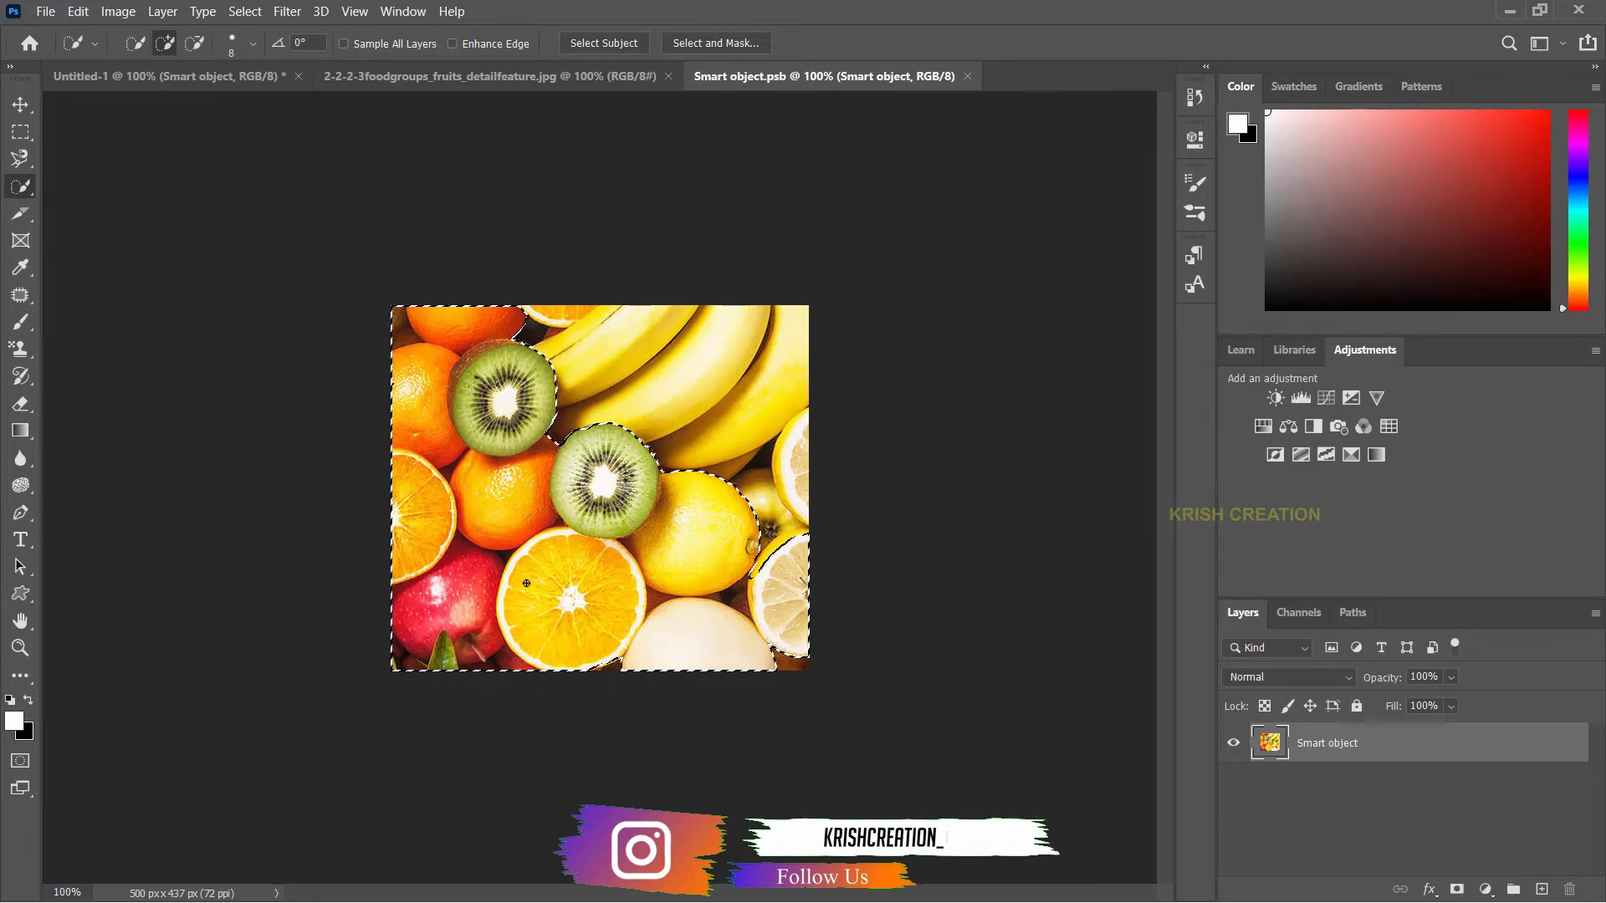
{"action": "left_click", "coordinate": [1456, 889]}
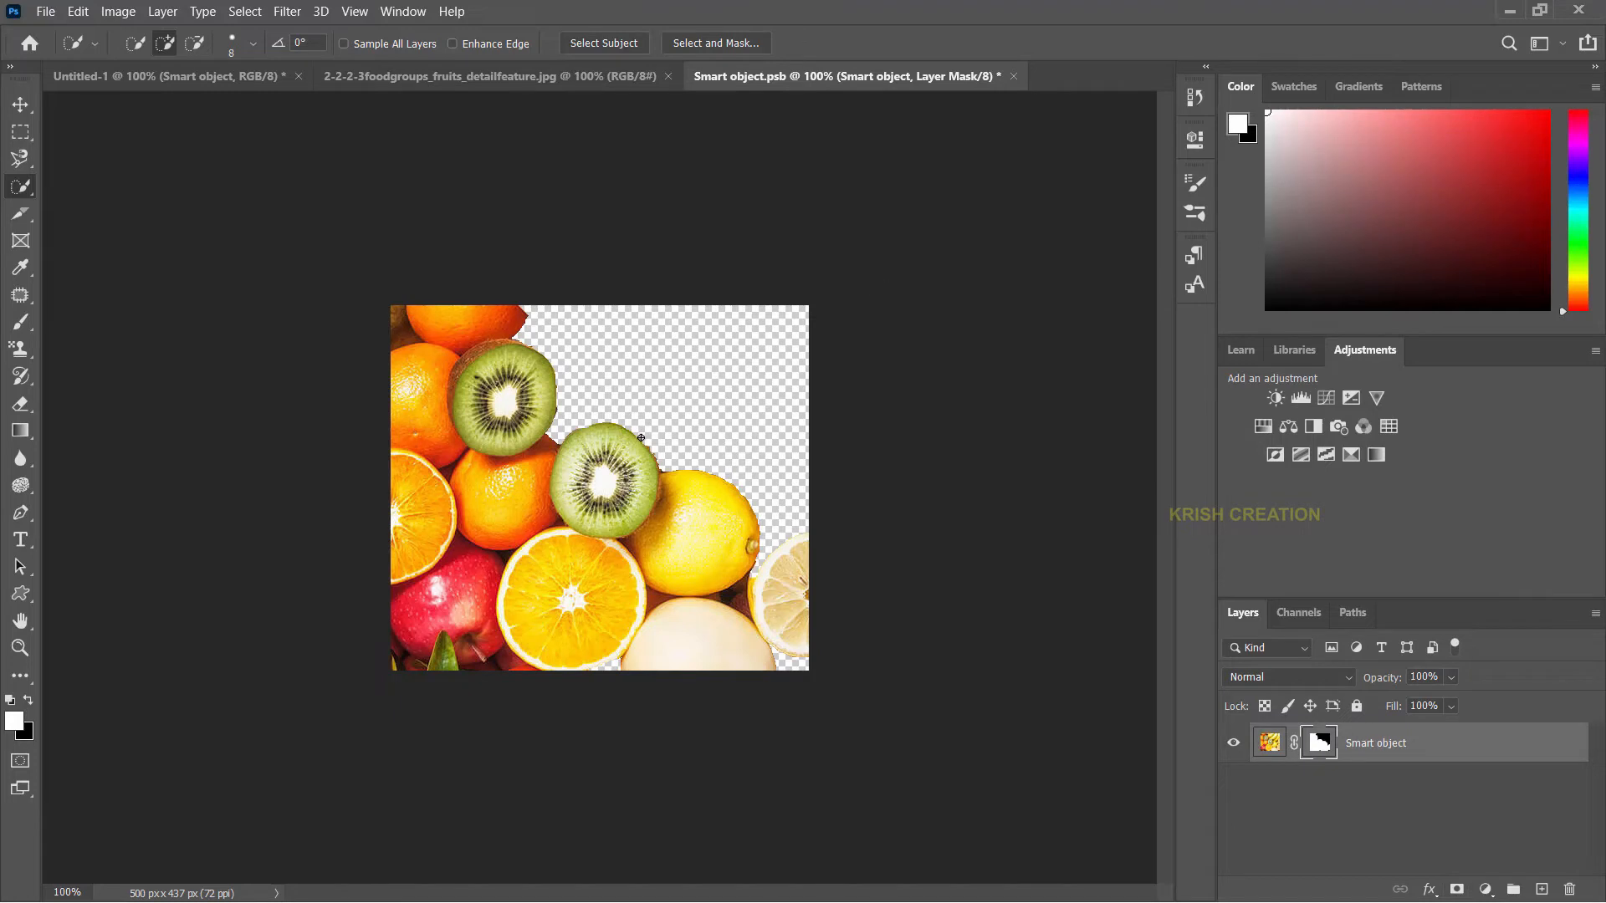
{"action": "key", "text": "ctrl+s"}
{"action": "left_click", "coordinate": [186, 78]}
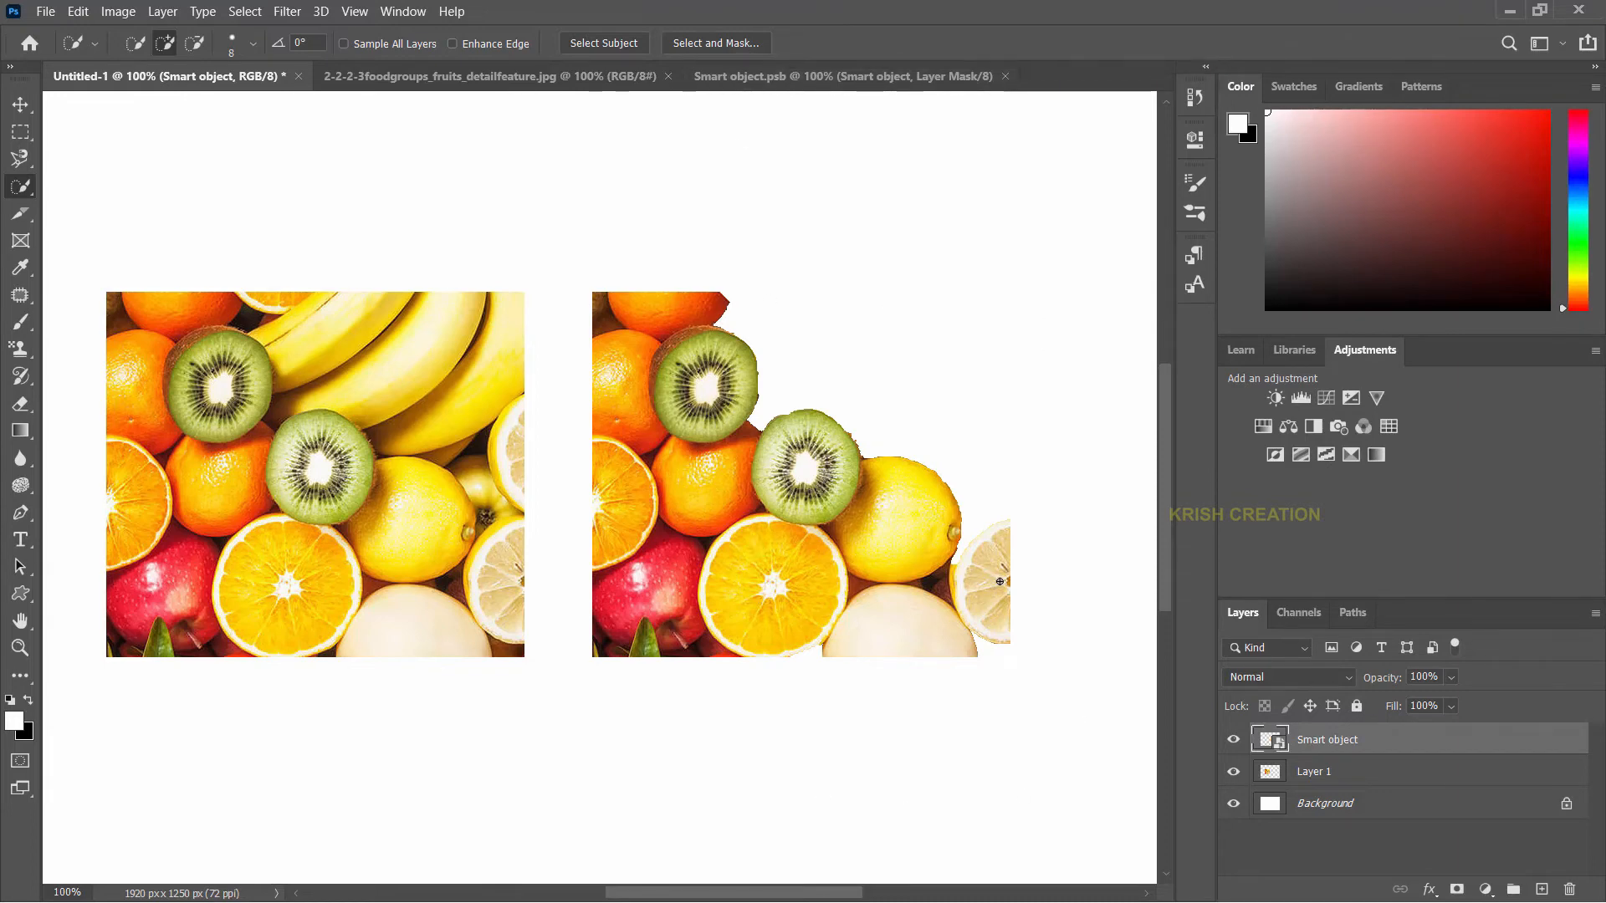
In Smart object.psb, apply a Ripple filter with amount -420% and Medium size to the layer mask, and save the contents.
{"action": "left_click", "coordinate": [785, 76]}
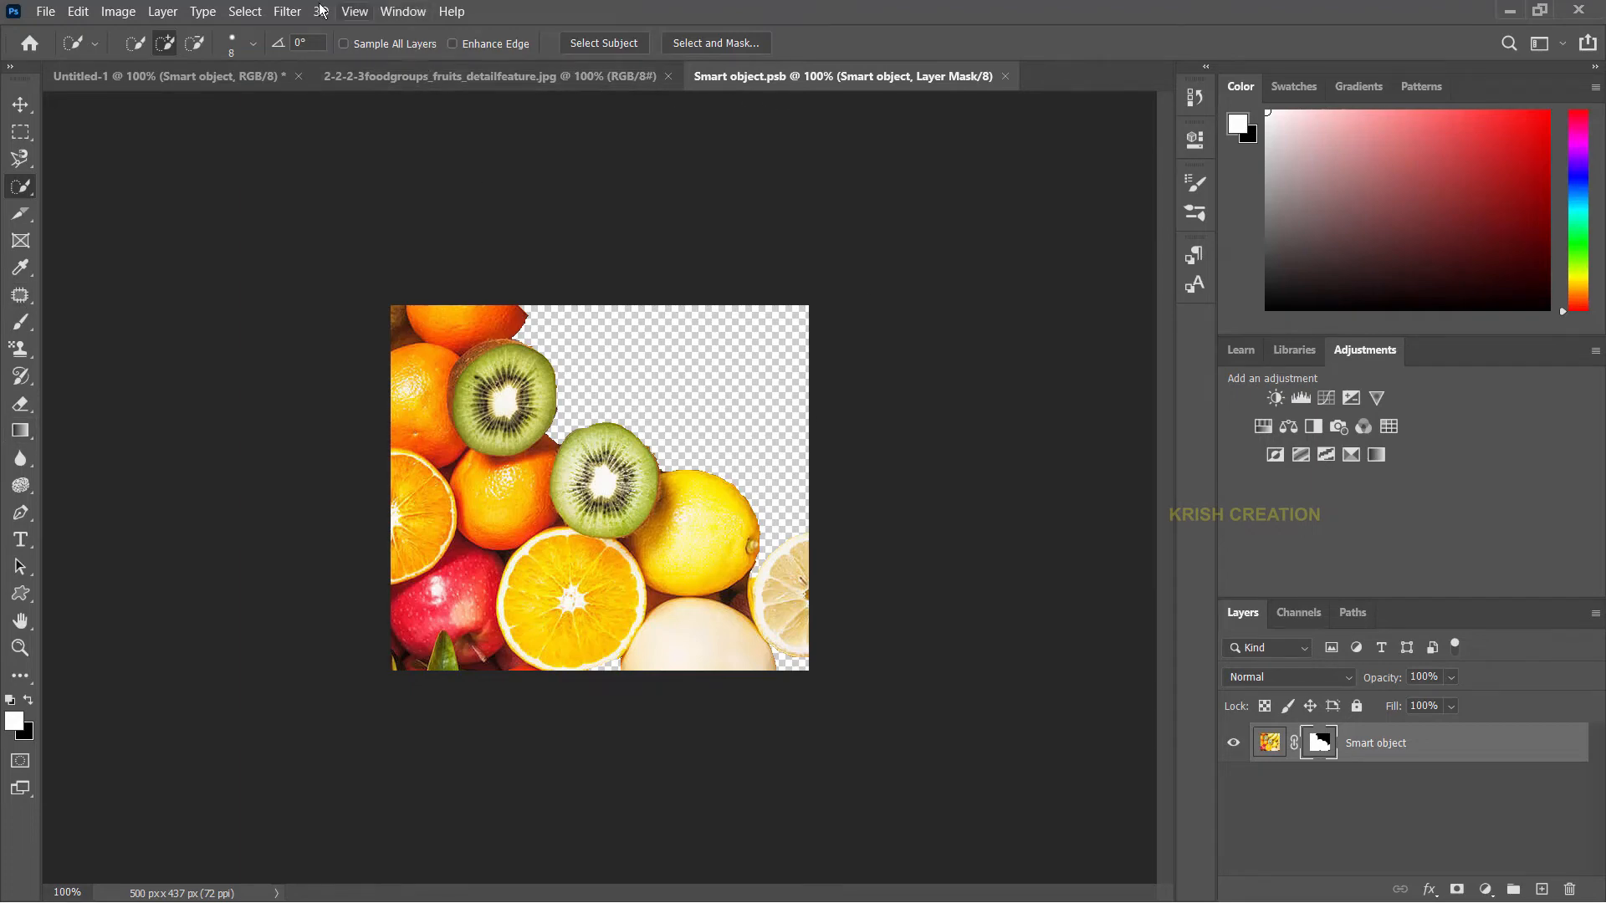
{"action": "left_click", "coordinate": [287, 11]}
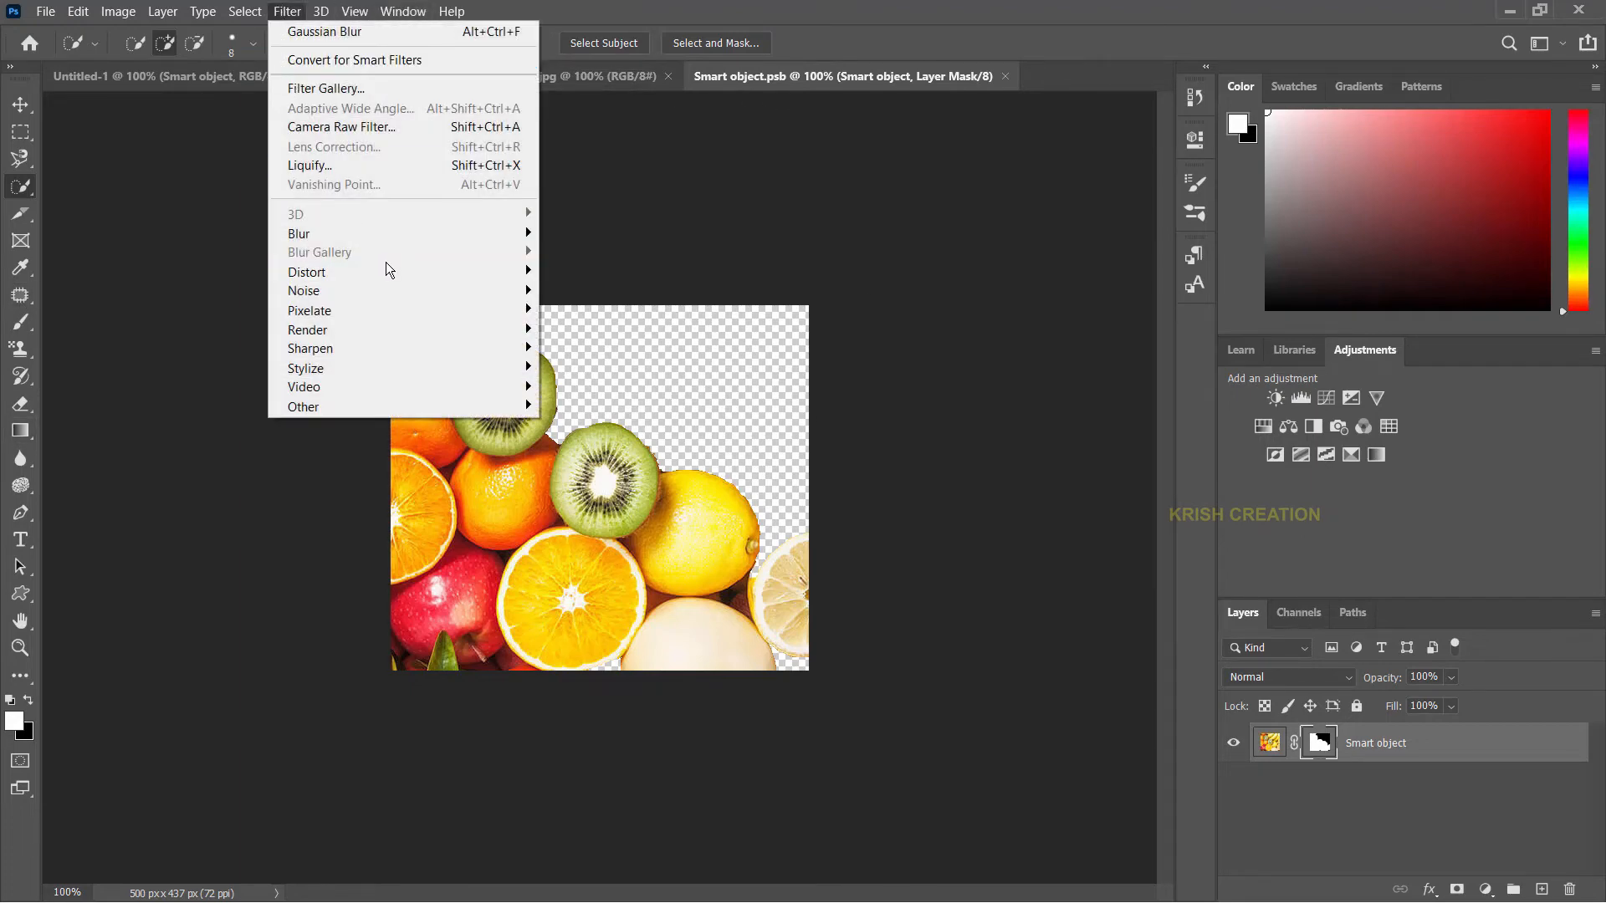
{"action": "mouse_move", "coordinate": [389, 269]}
{"action": "left_click", "coordinate": [580, 327]}
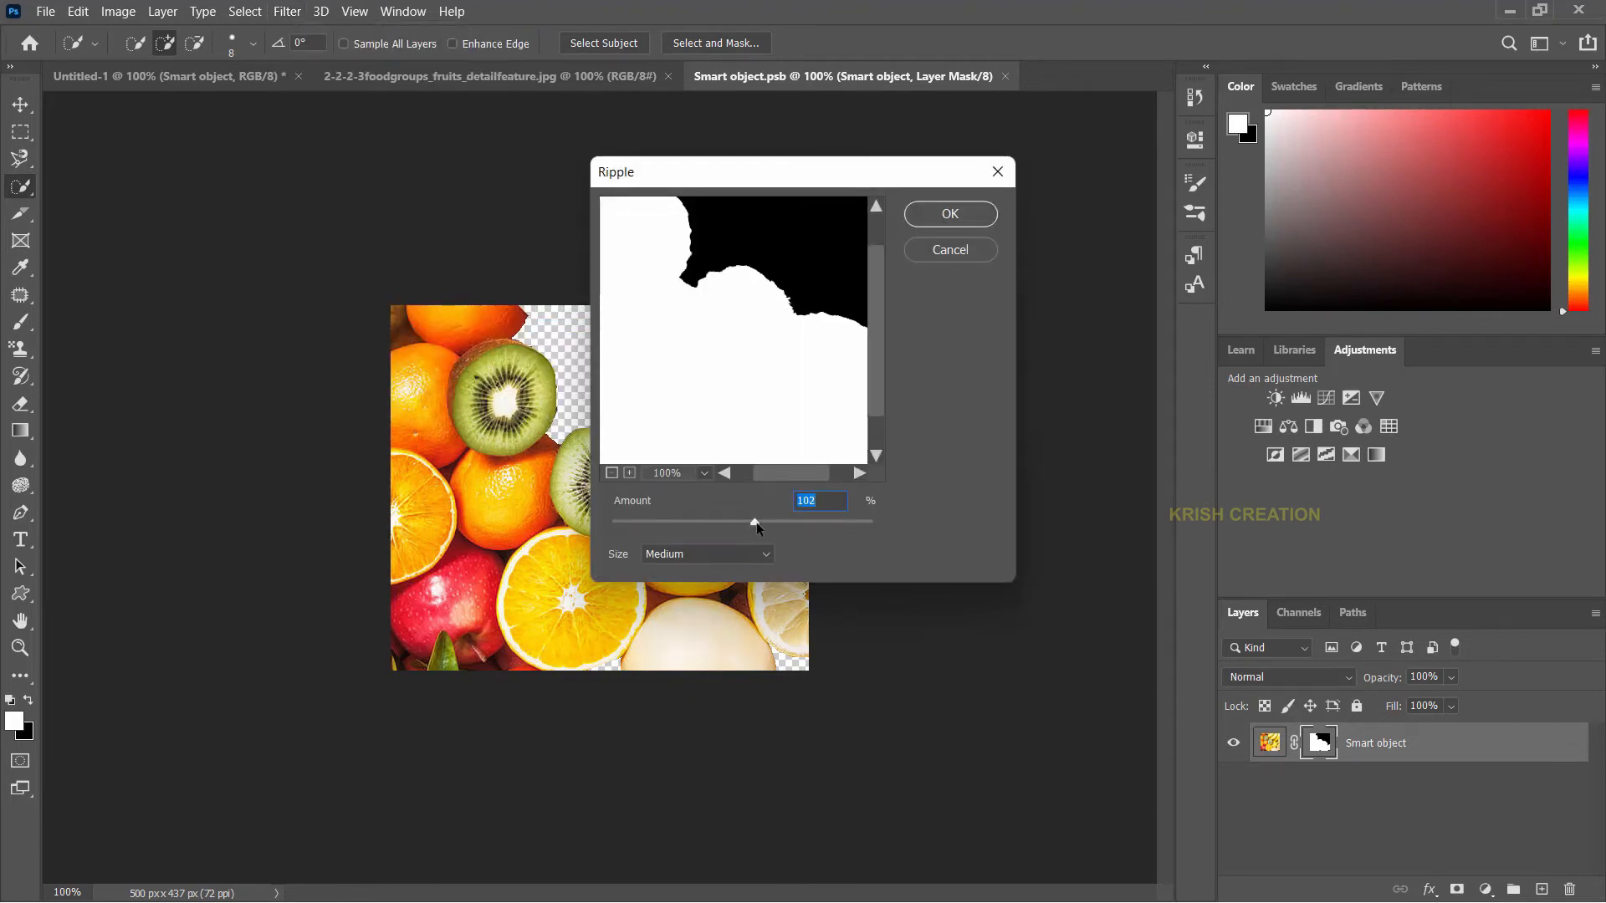
{"action": "left_click_drag", "start_coordinate": [752, 525], "coordinate": [684, 537]}
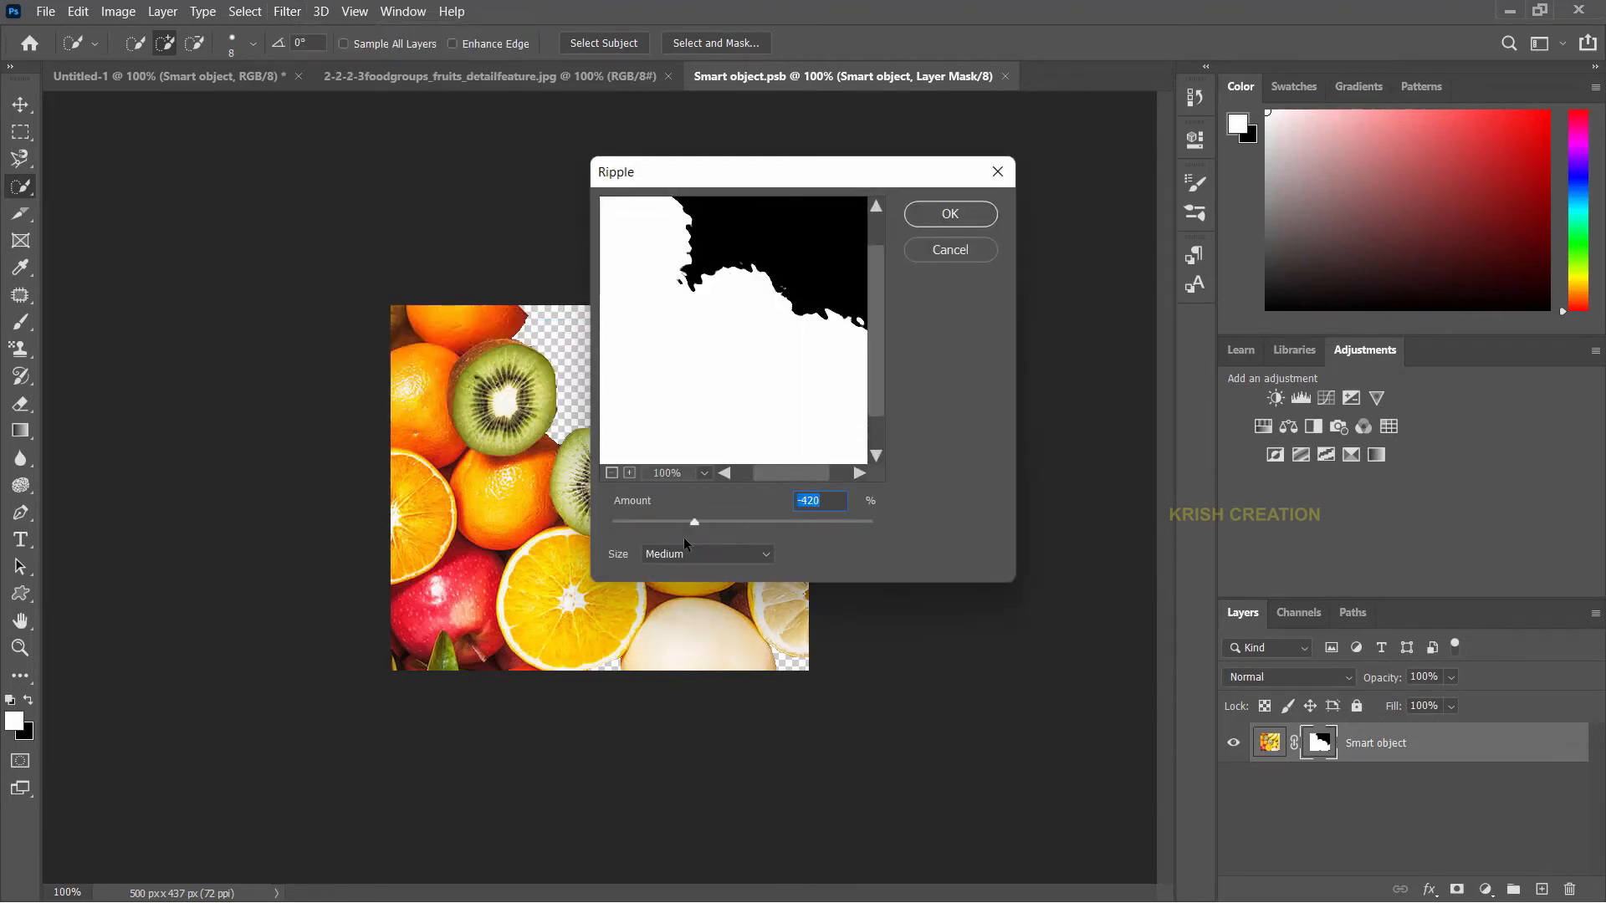
{"action": "left_click", "coordinate": [955, 213]}
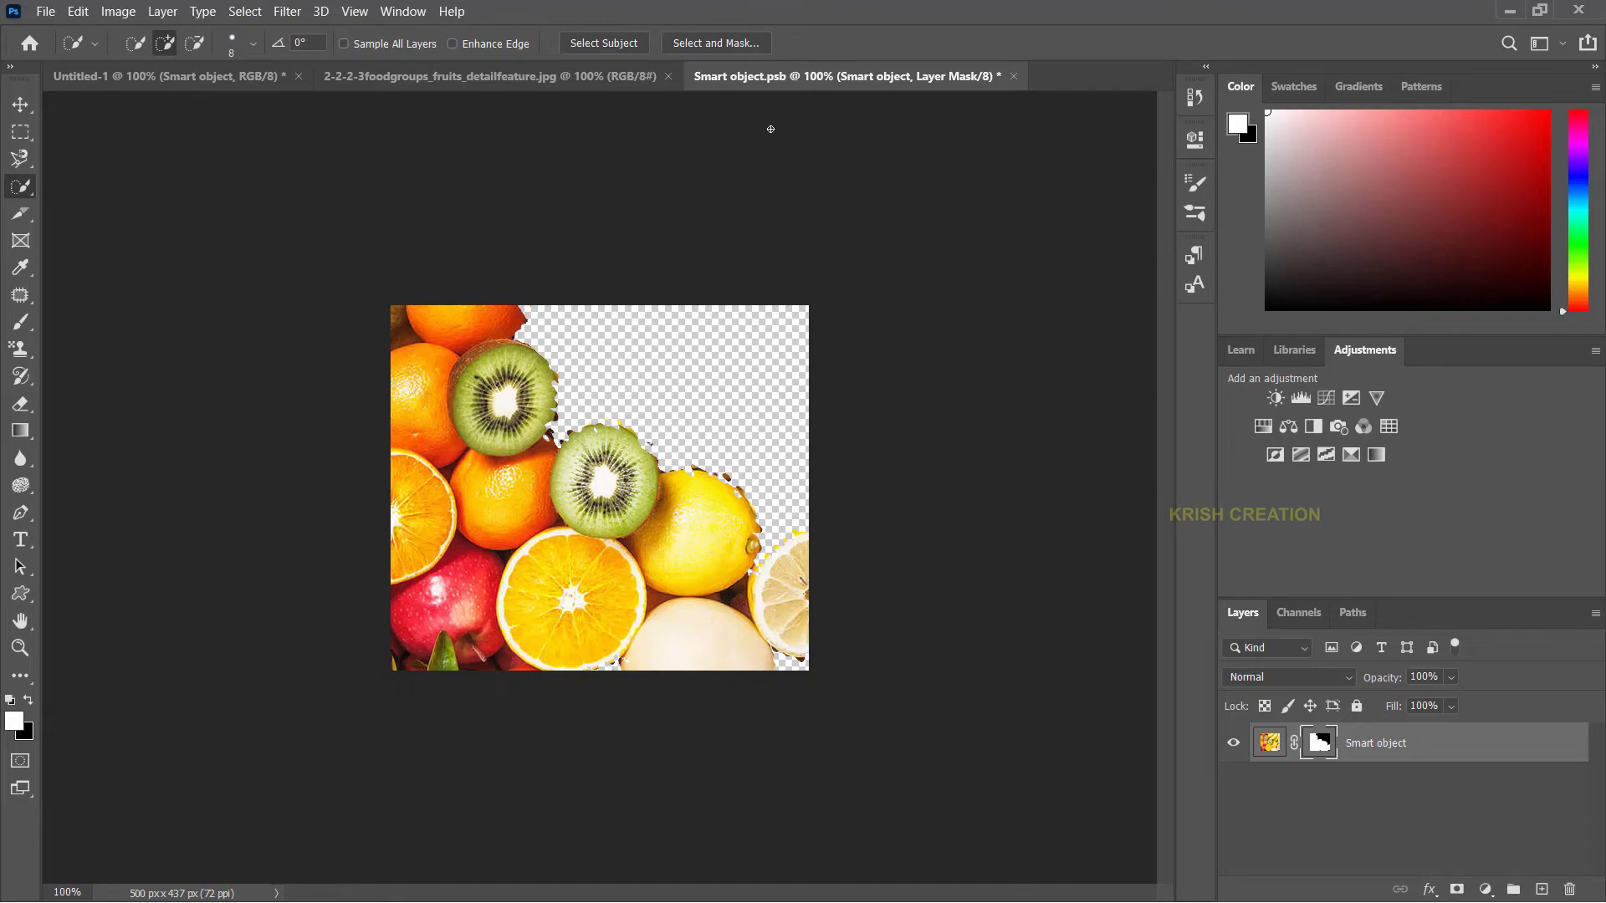
{"action": "key", "text": "ctrl+s"}
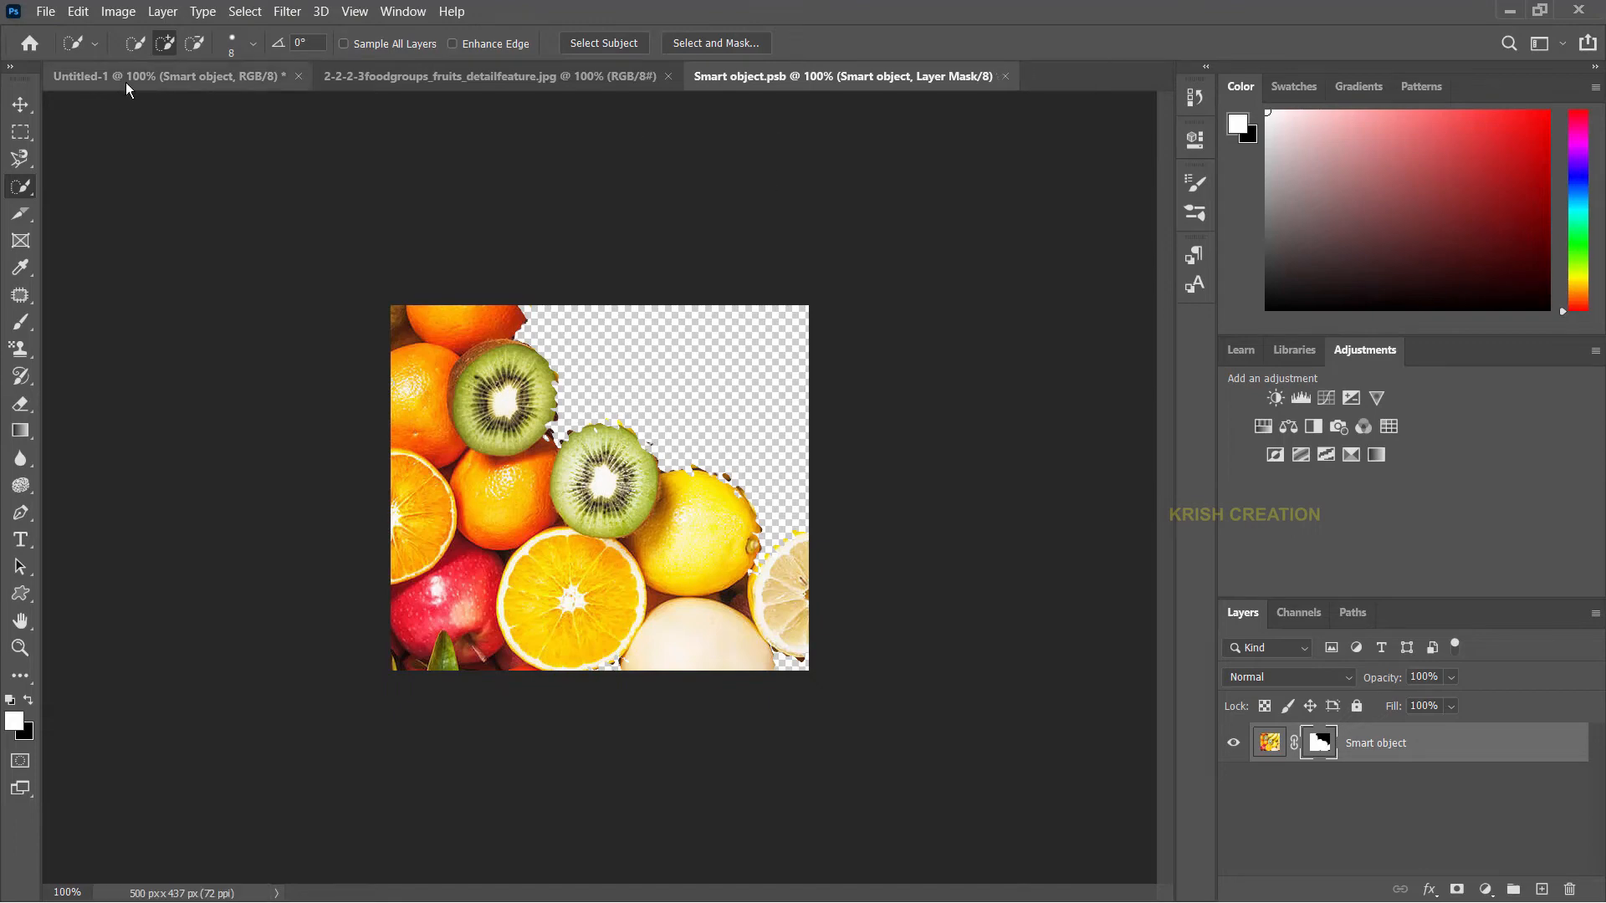
{"action": "left_click", "coordinate": [182, 89]}
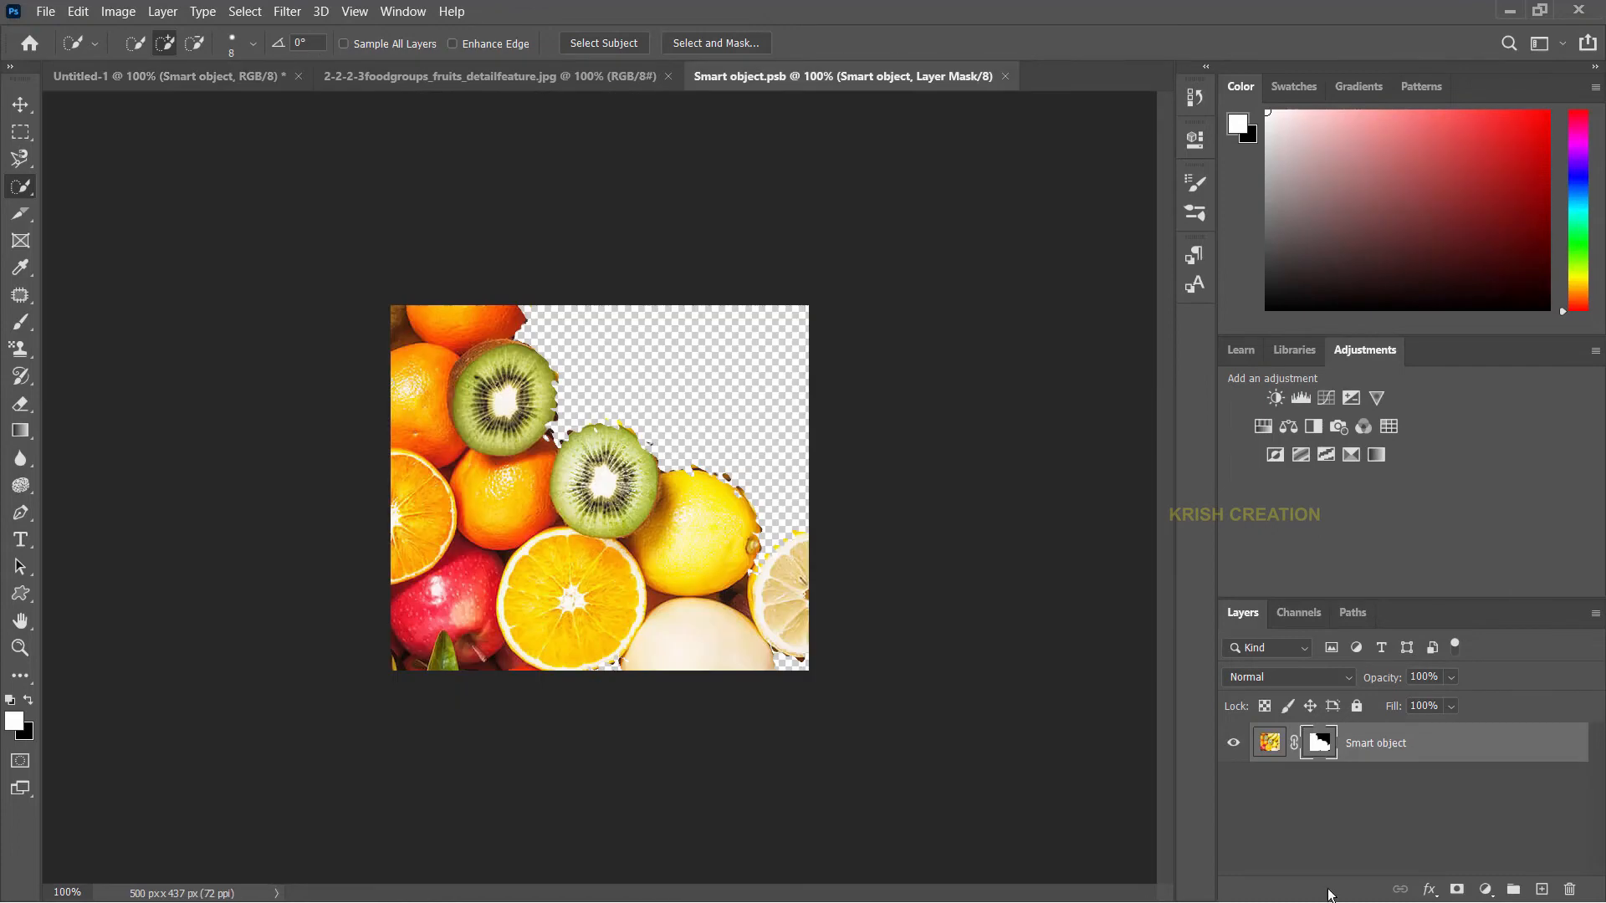
Add a blank vector mask to the Smart object layer, and a Levels adjustment layer above it with the black input level at 70.
{"action": "left_click", "coordinate": [1458, 889]}
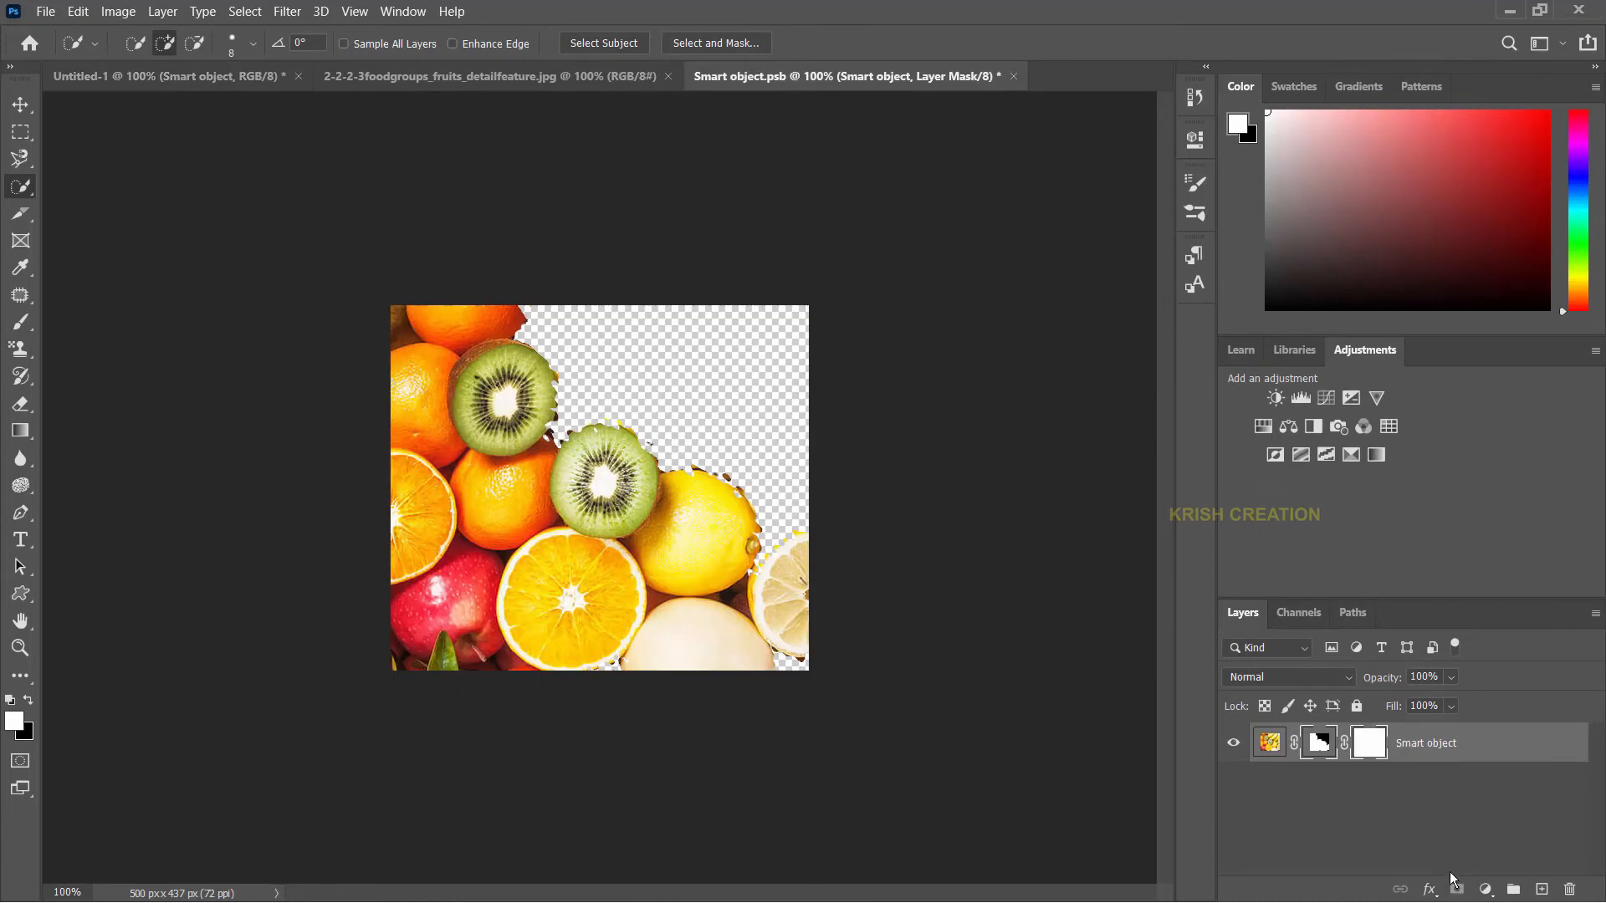
{"action": "left_click", "coordinate": [1303, 398]}
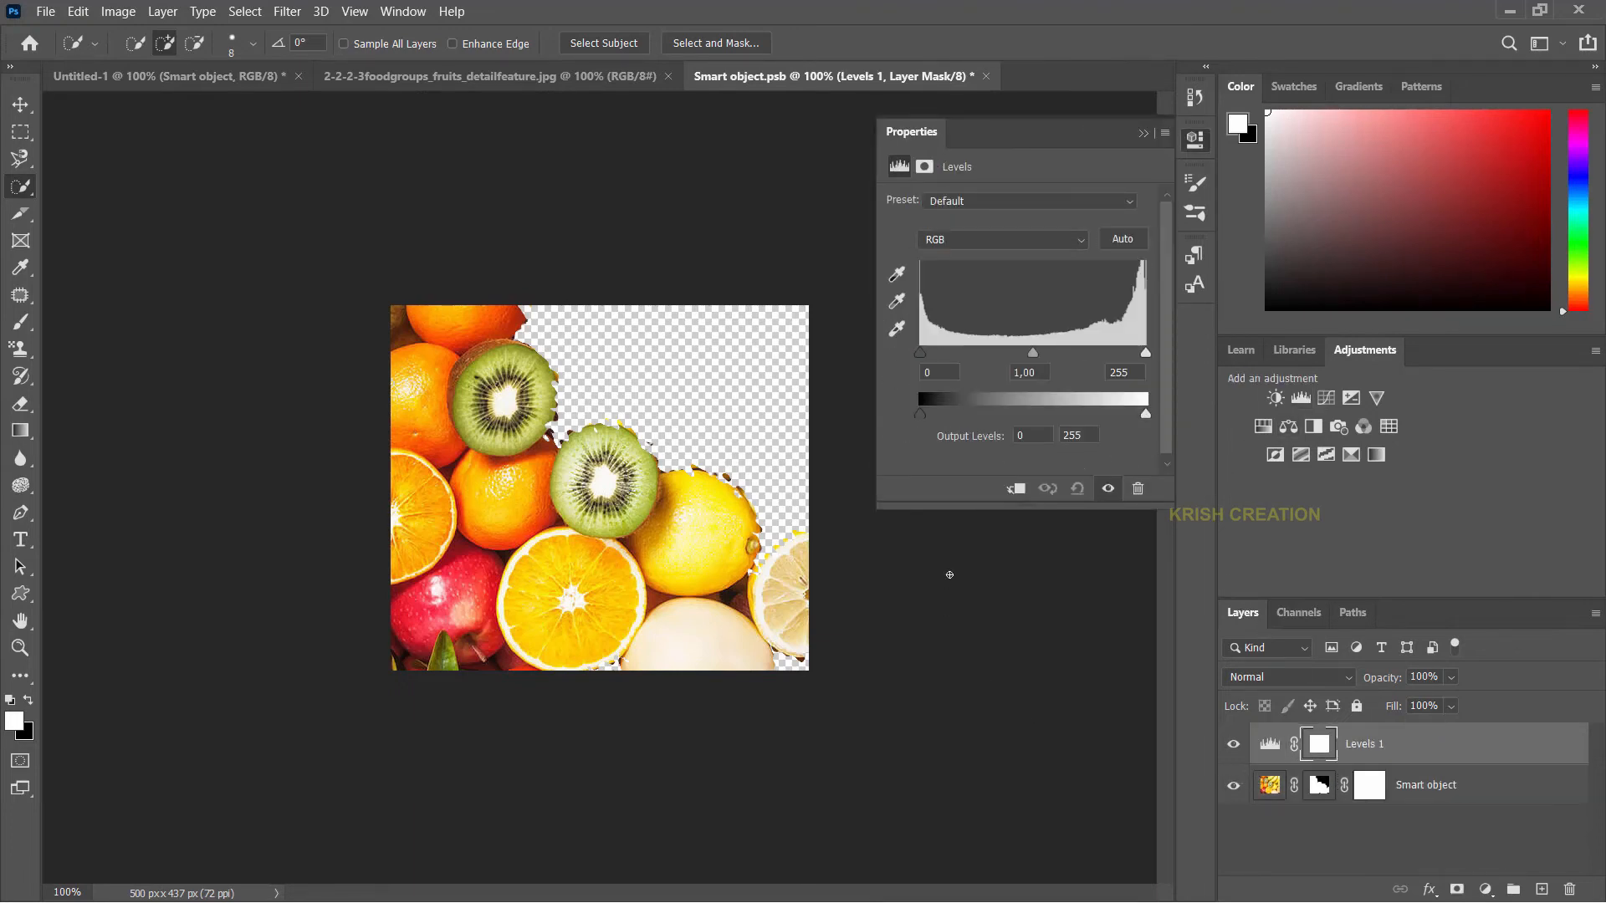
{"action": "left_click_drag", "start_coordinate": [920, 353], "coordinate": [986, 368]}
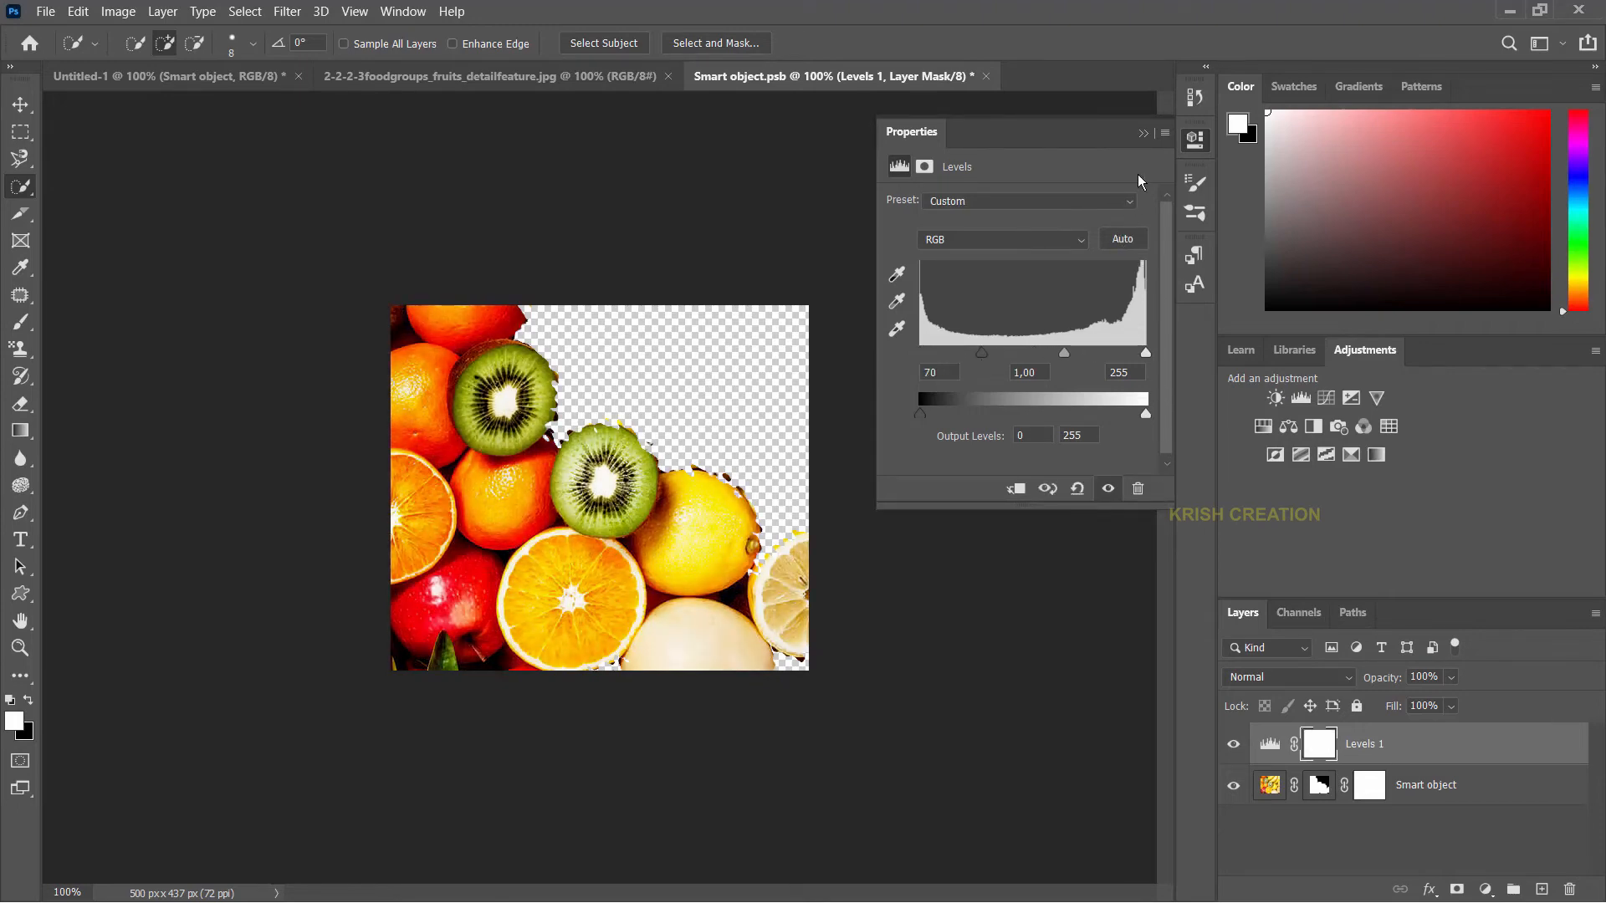
{"action": "left_click", "coordinate": [1143, 133]}
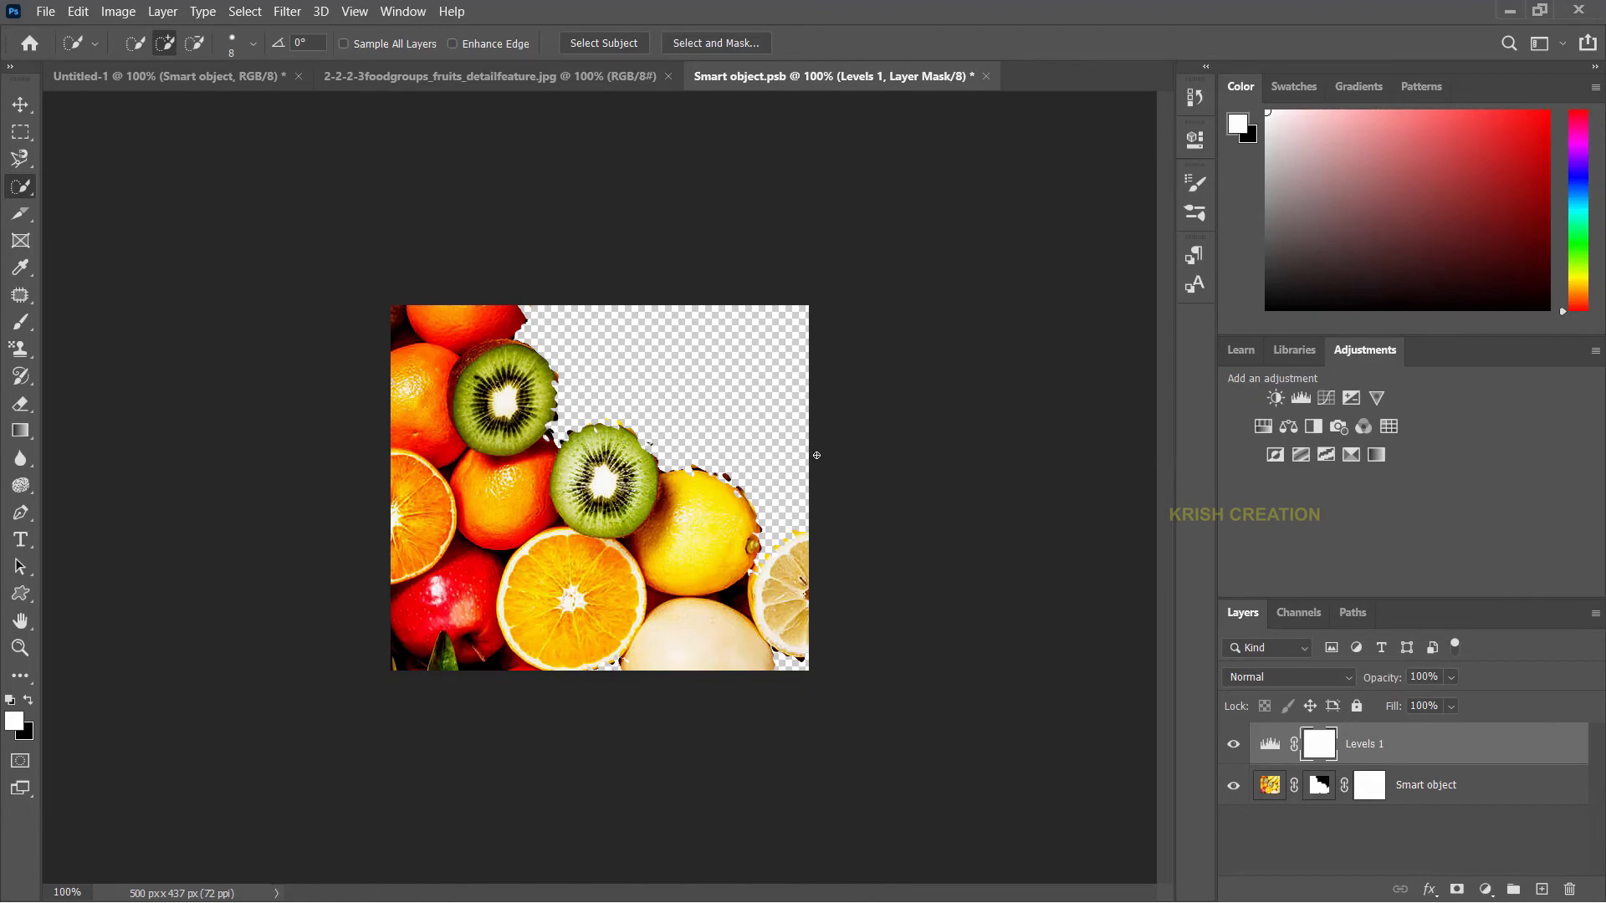
Save the edited smart object contents and switch back to Untitled-1 to check the updated layer.
{"action": "key", "text": "ctrl+s"}
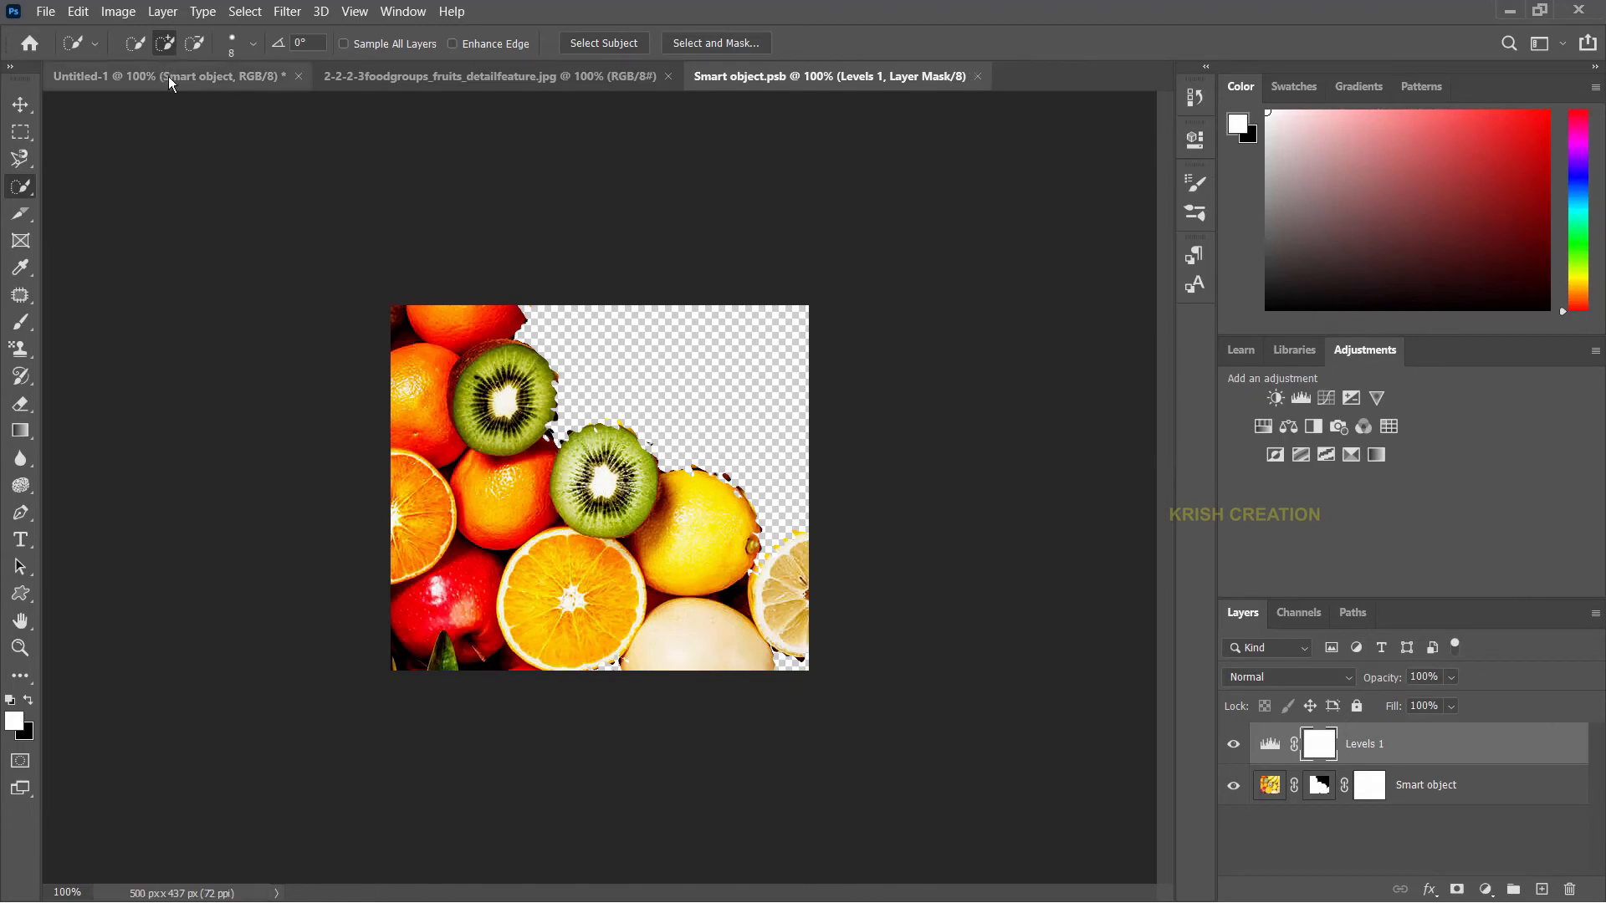
{"action": "left_click", "coordinate": [169, 77]}
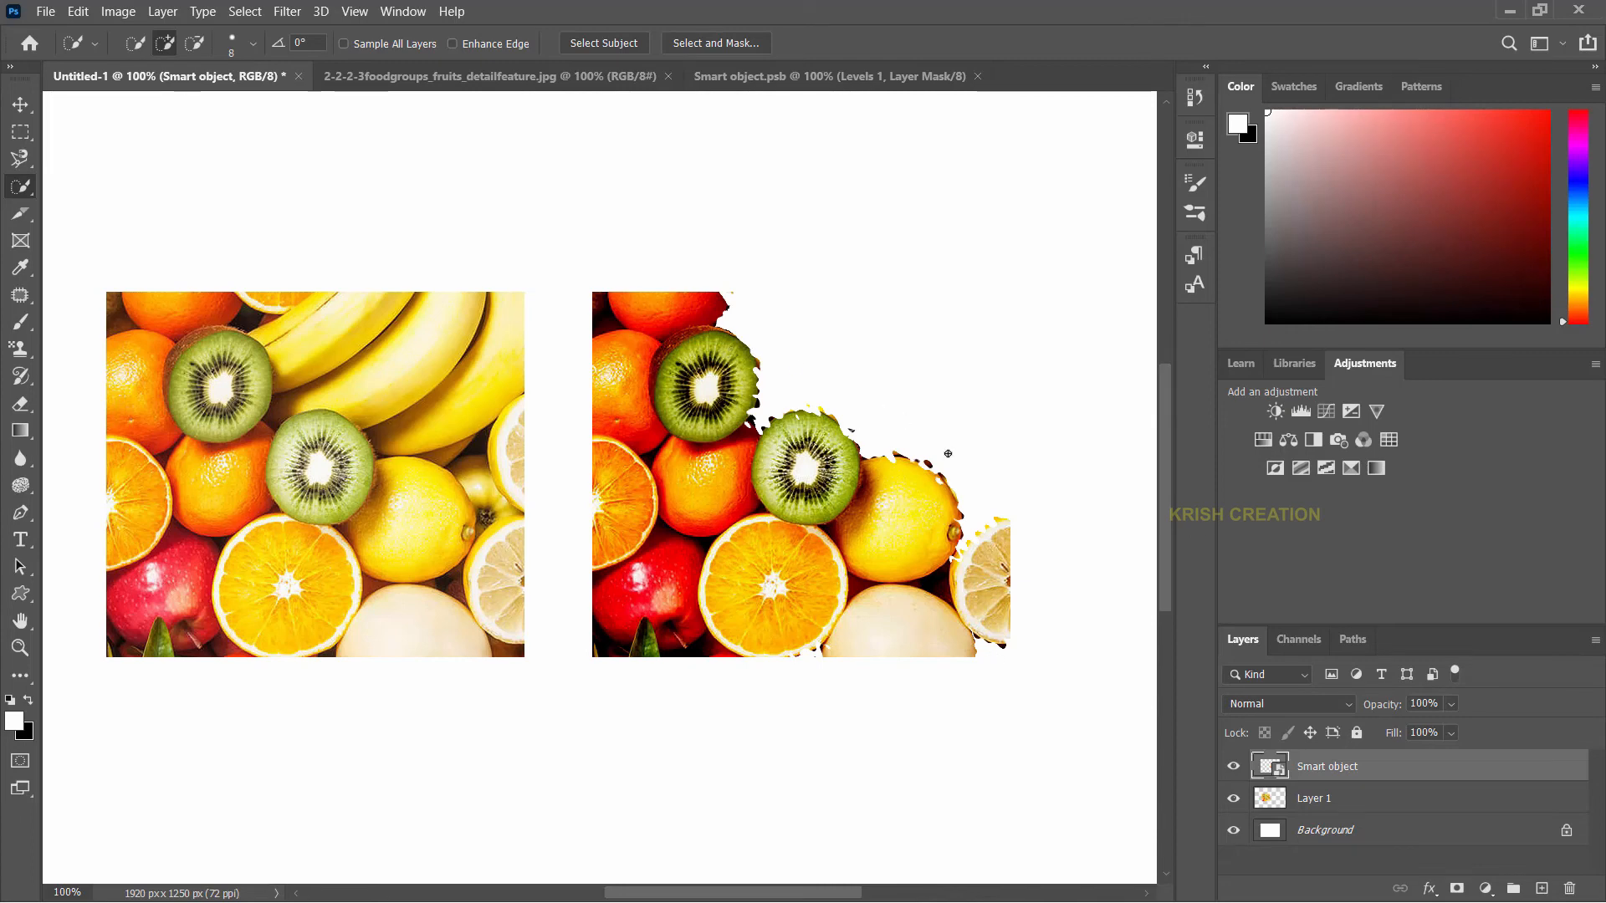
Add a Hue/Saturation adjustment layer directly above Layer 1 and set its Hue to +25.
{"action": "left_click", "coordinate": [1310, 800]}
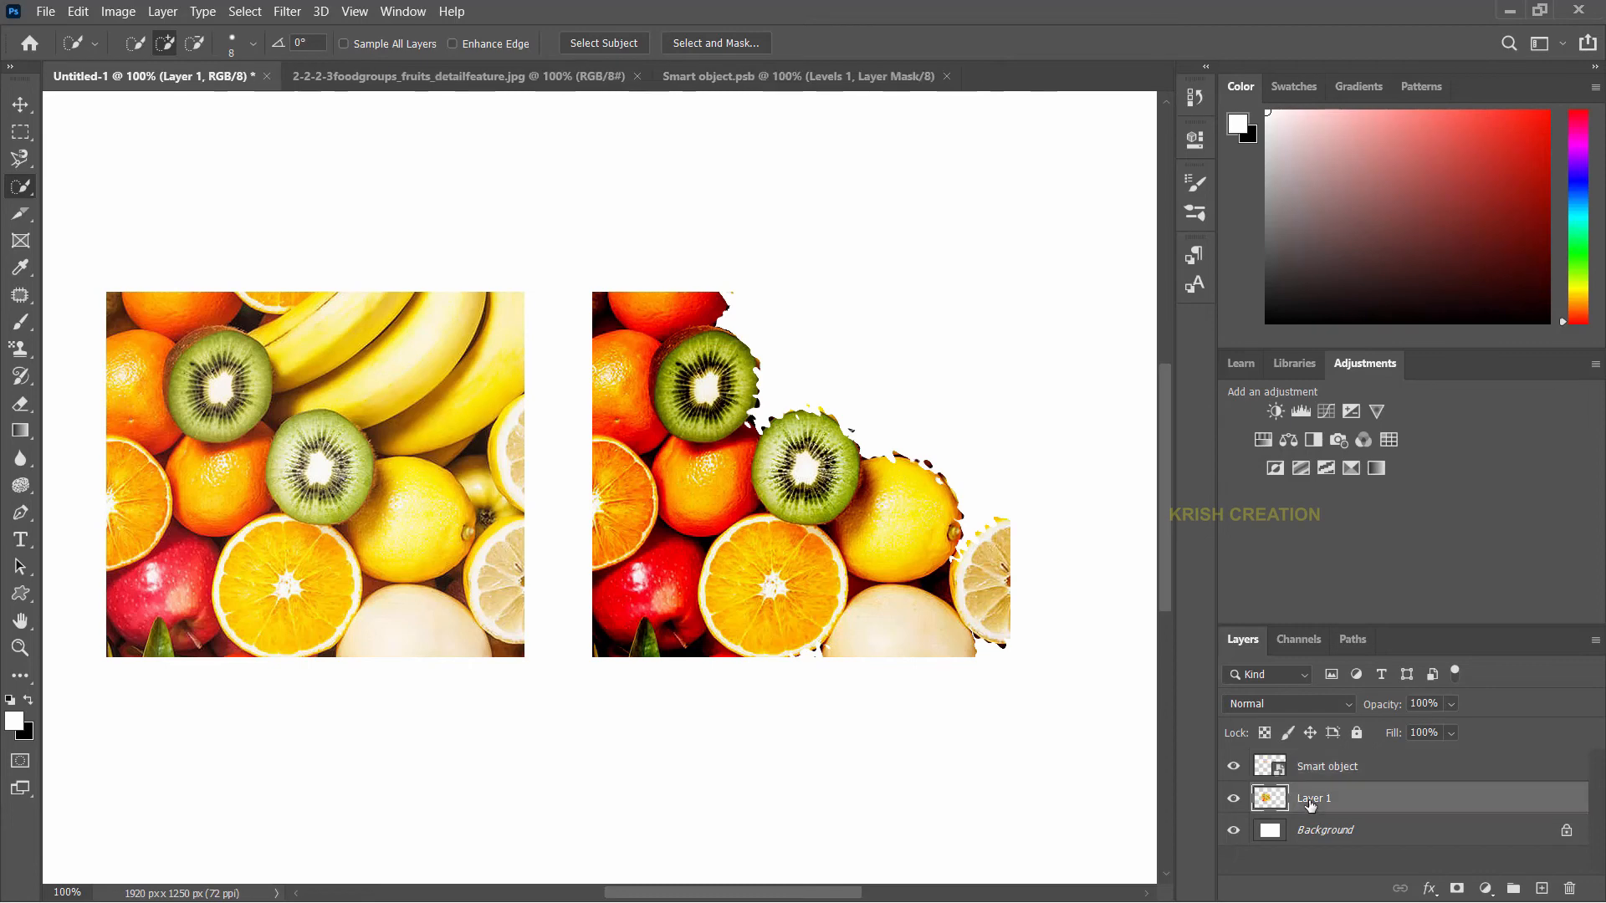
{"action": "left_click", "coordinate": [1431, 891]}
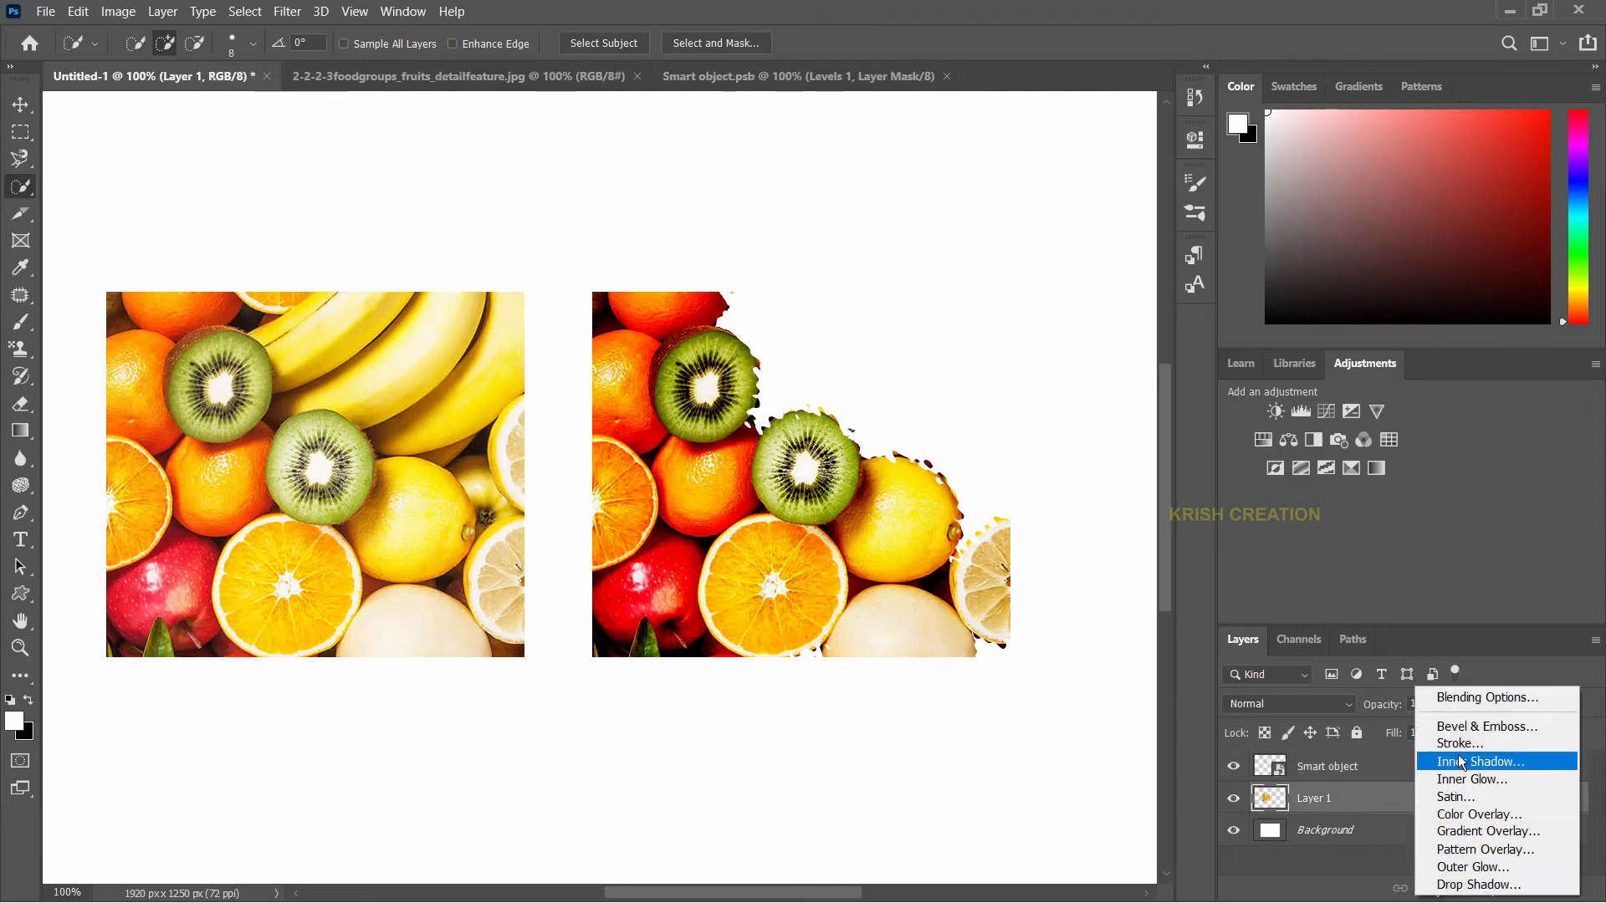
{"action": "left_click", "coordinate": [1392, 863]}
{"action": "left_click", "coordinate": [1490, 890]}
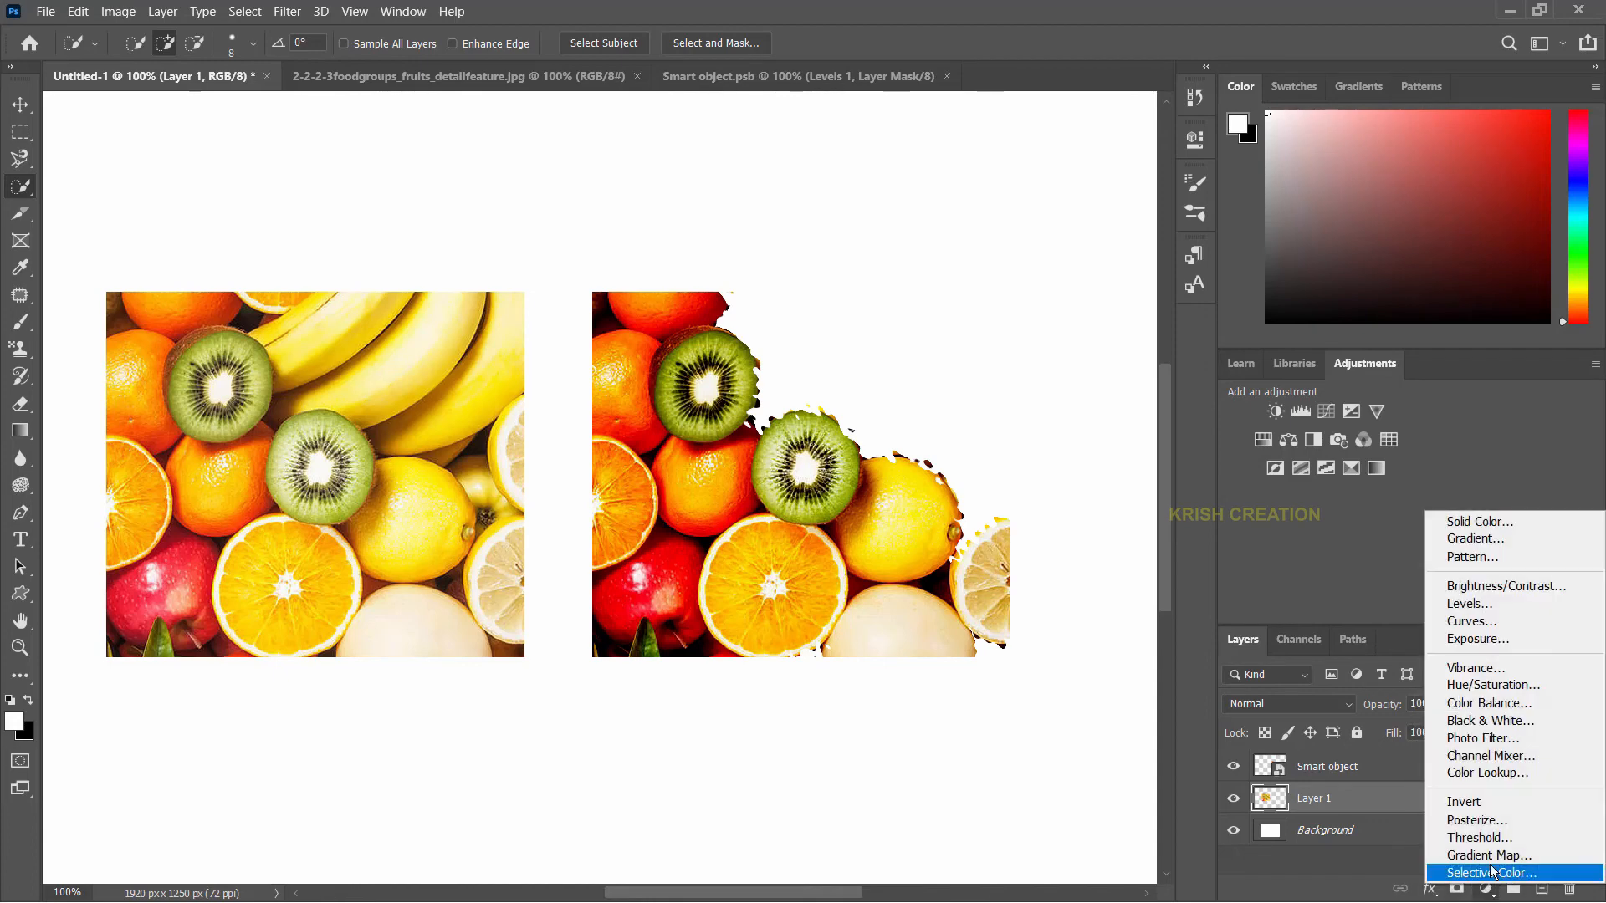
{"action": "left_click", "coordinate": [1472, 686]}
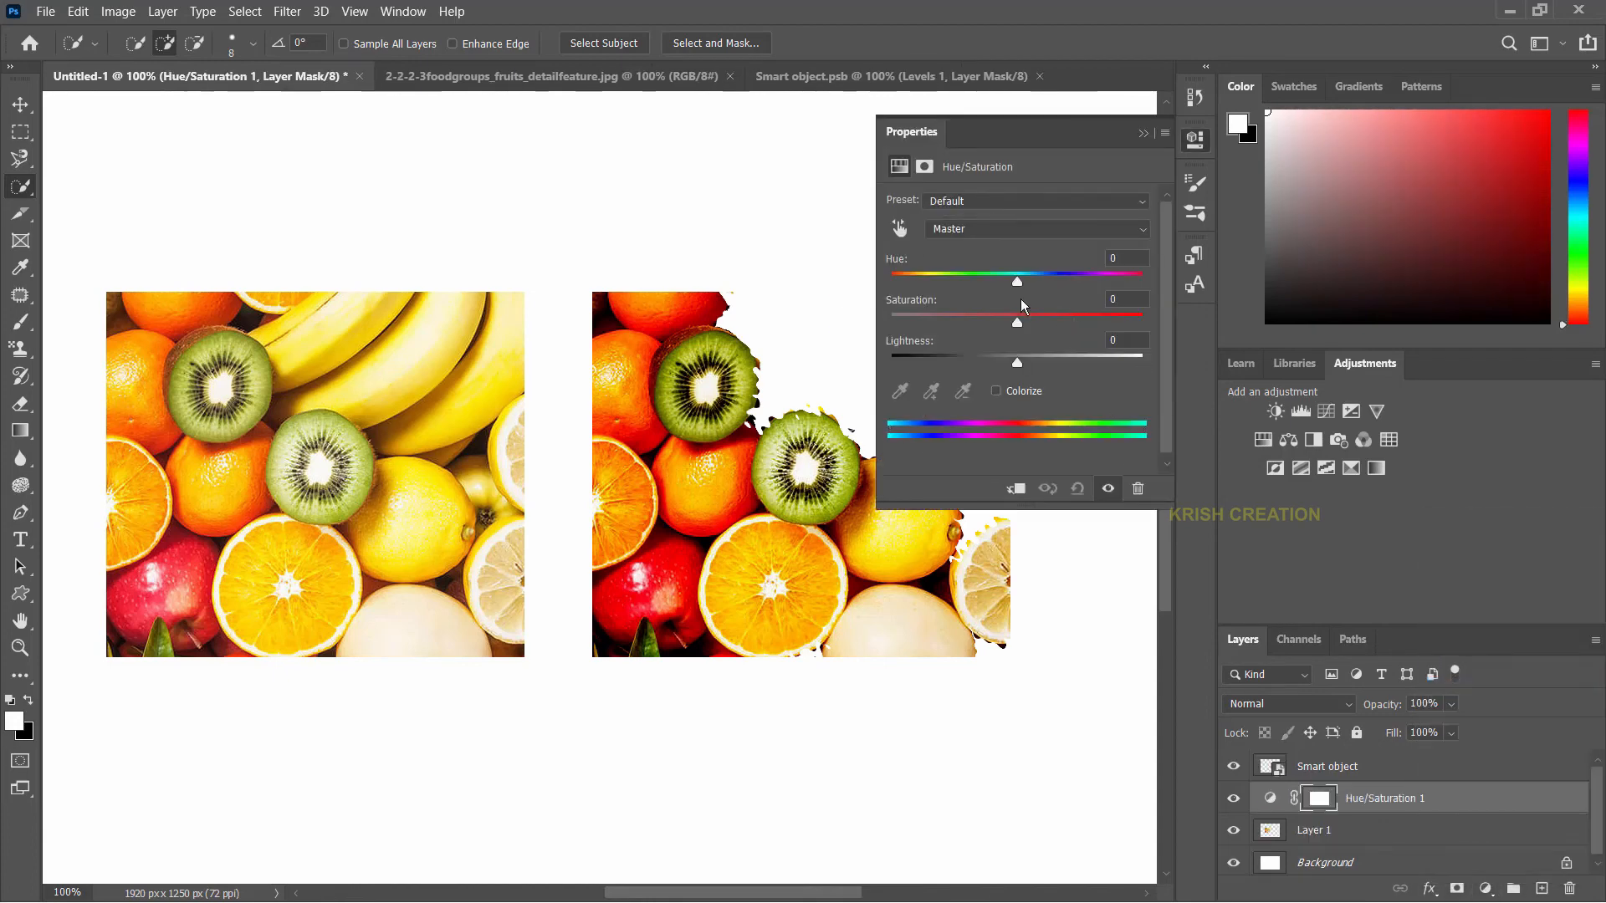
{"action": "left_click", "coordinate": [947, 271]}
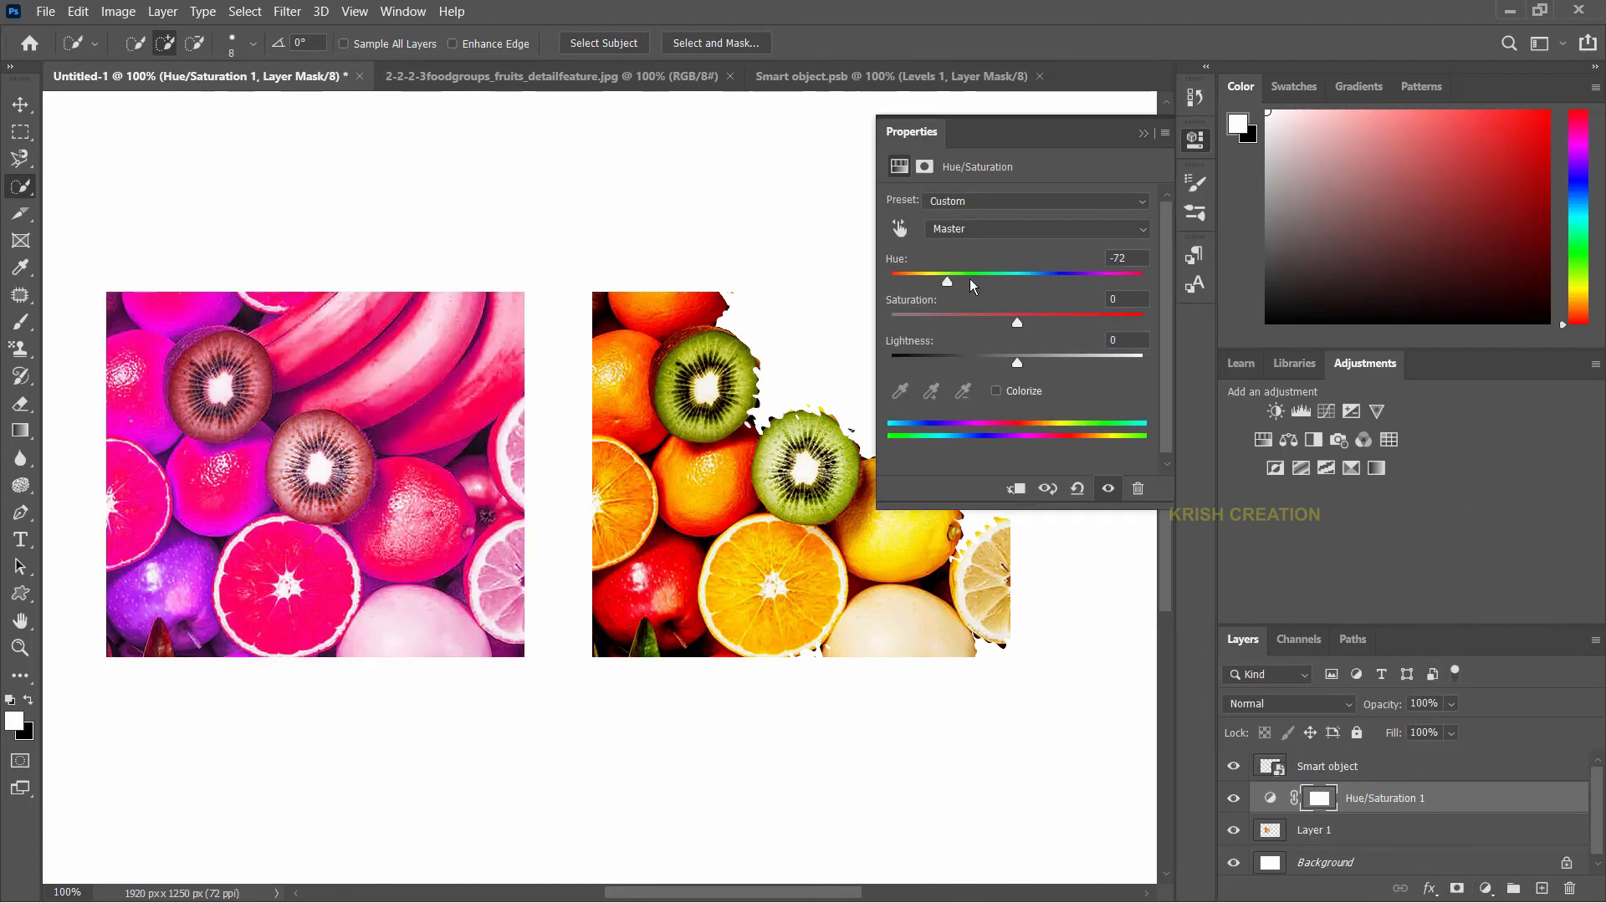
{"action": "left_click_drag", "start_coordinate": [992, 280], "coordinate": [1049, 280]}
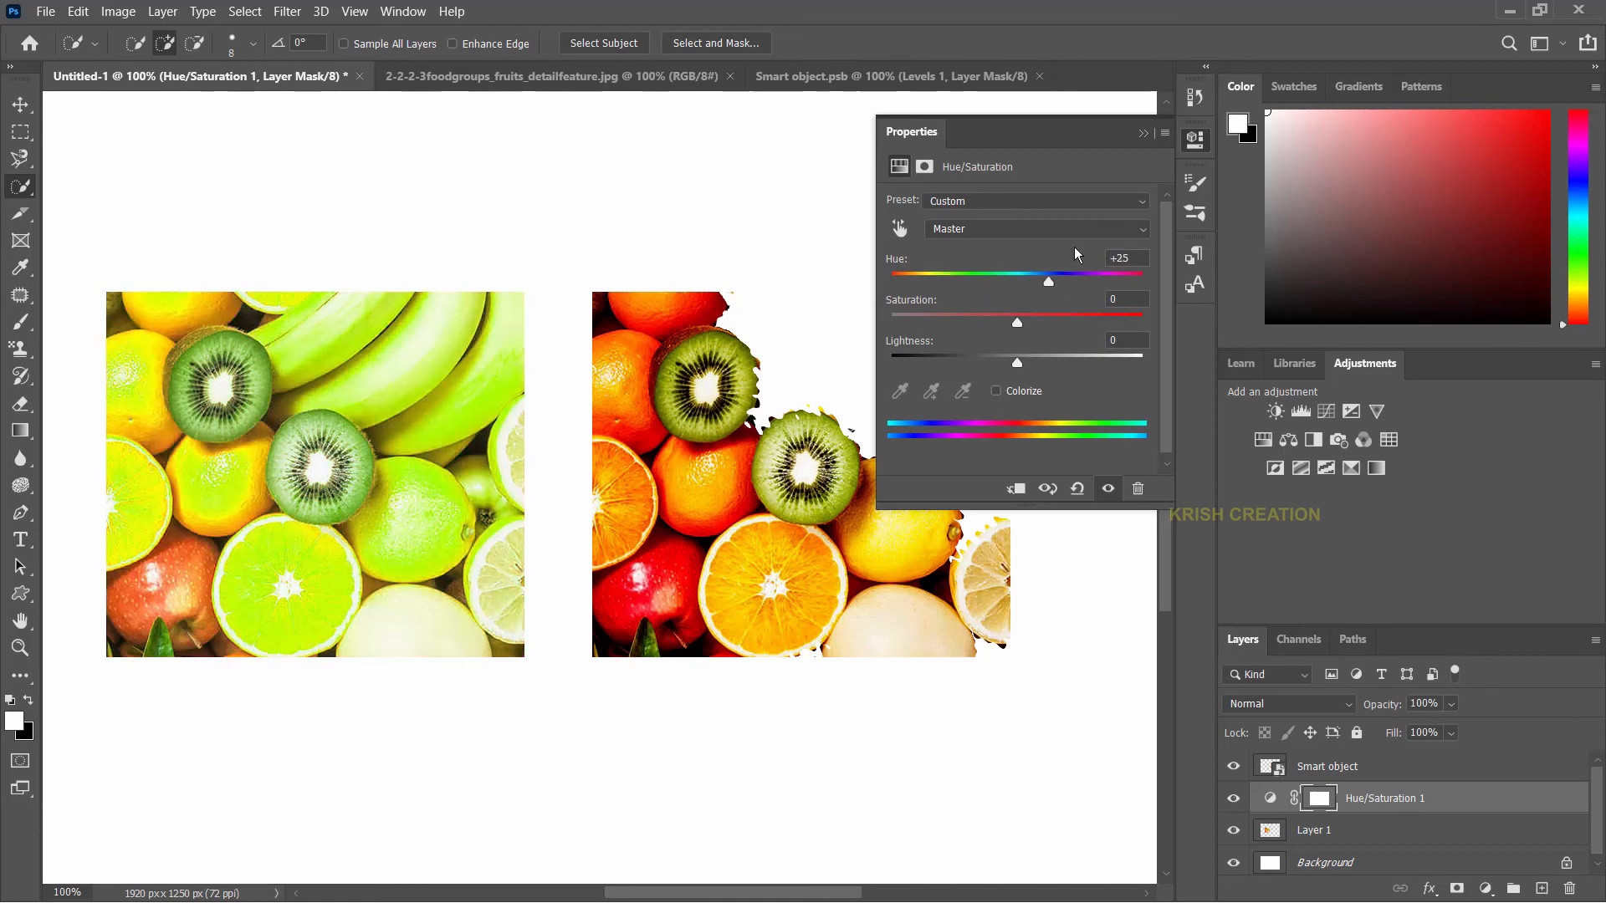
{"action": "left_click", "coordinate": [1142, 133]}
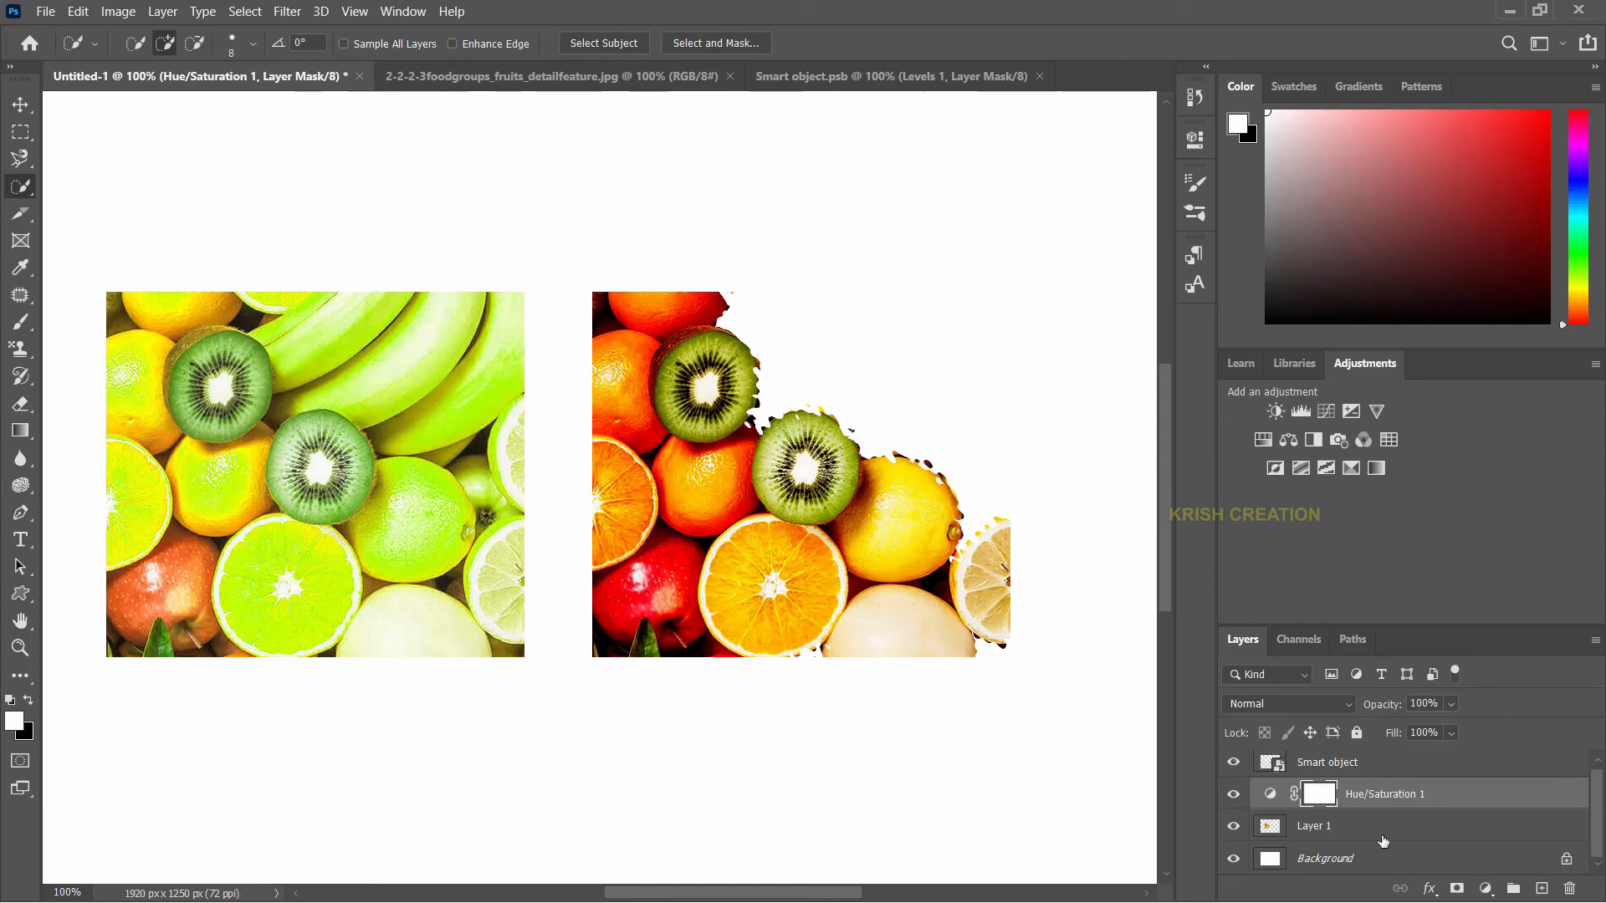